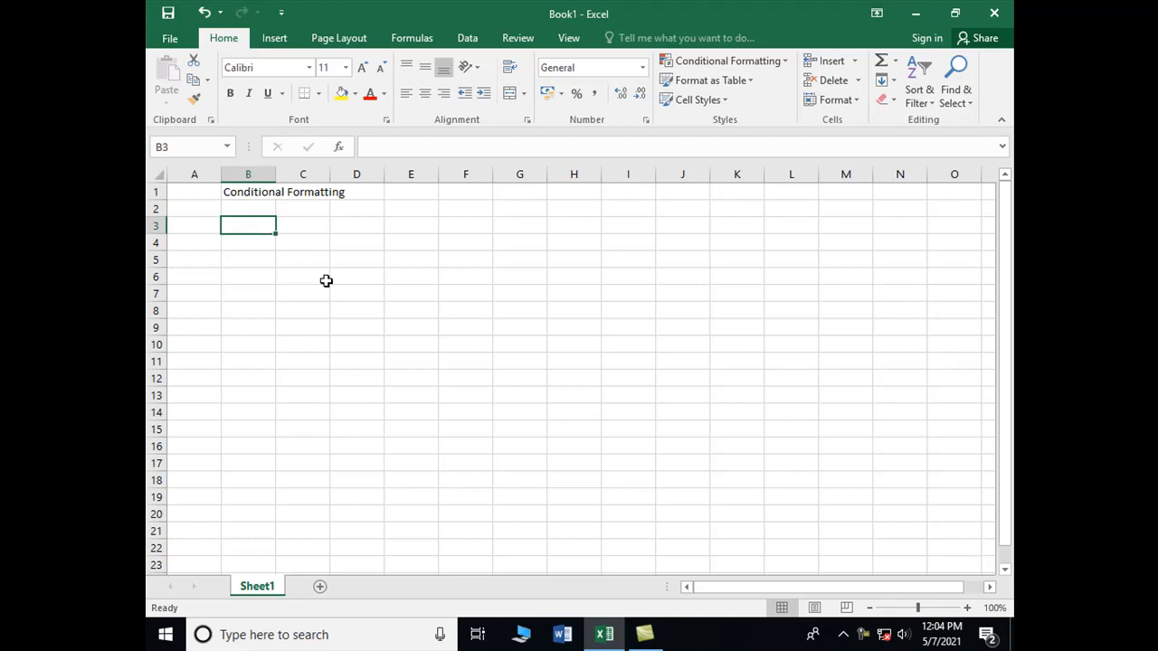
Step: Enter the label "Formatting" in cell B3 of Sheet1
text(For)
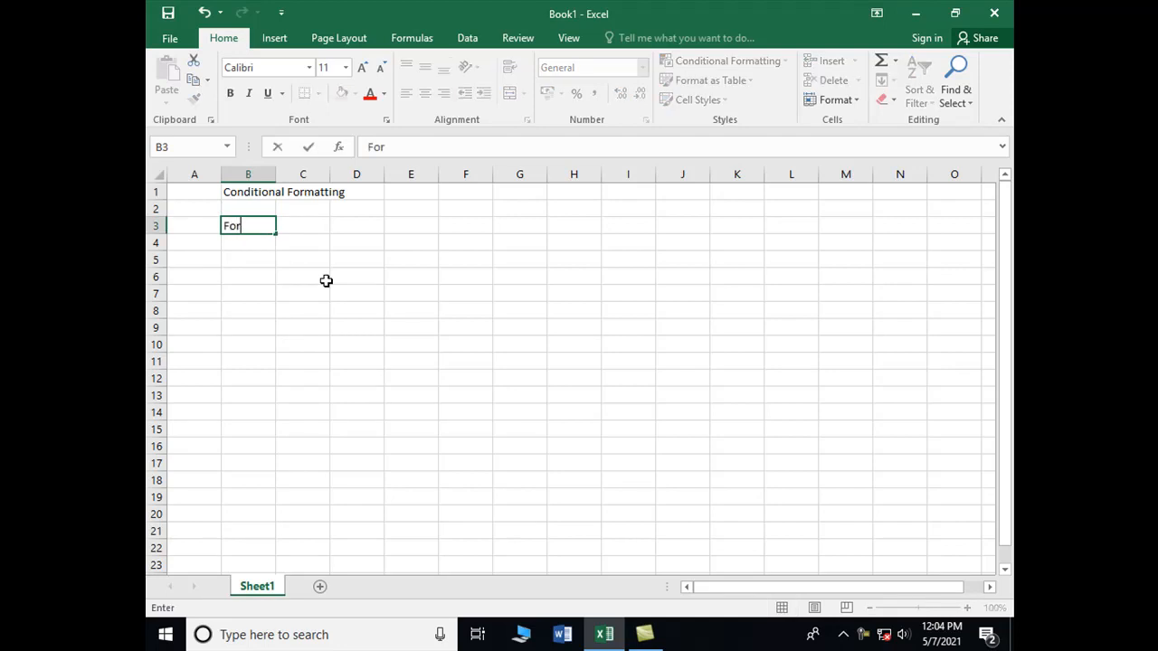
text(matting)
key(Return)
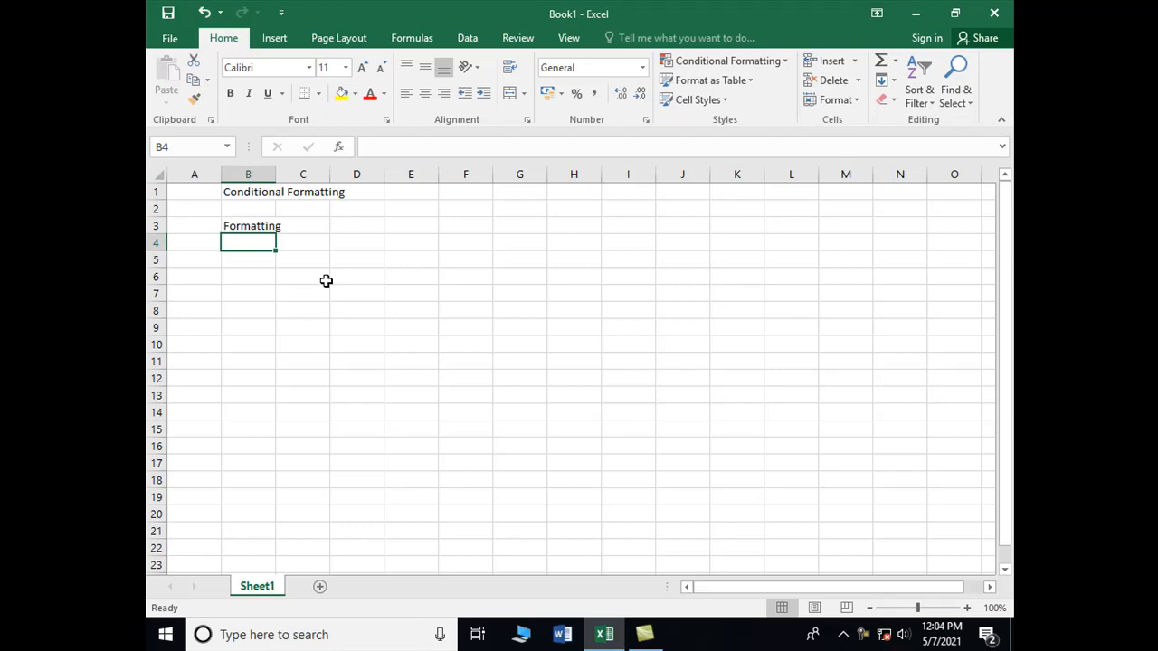
key(Up)
key(Up)
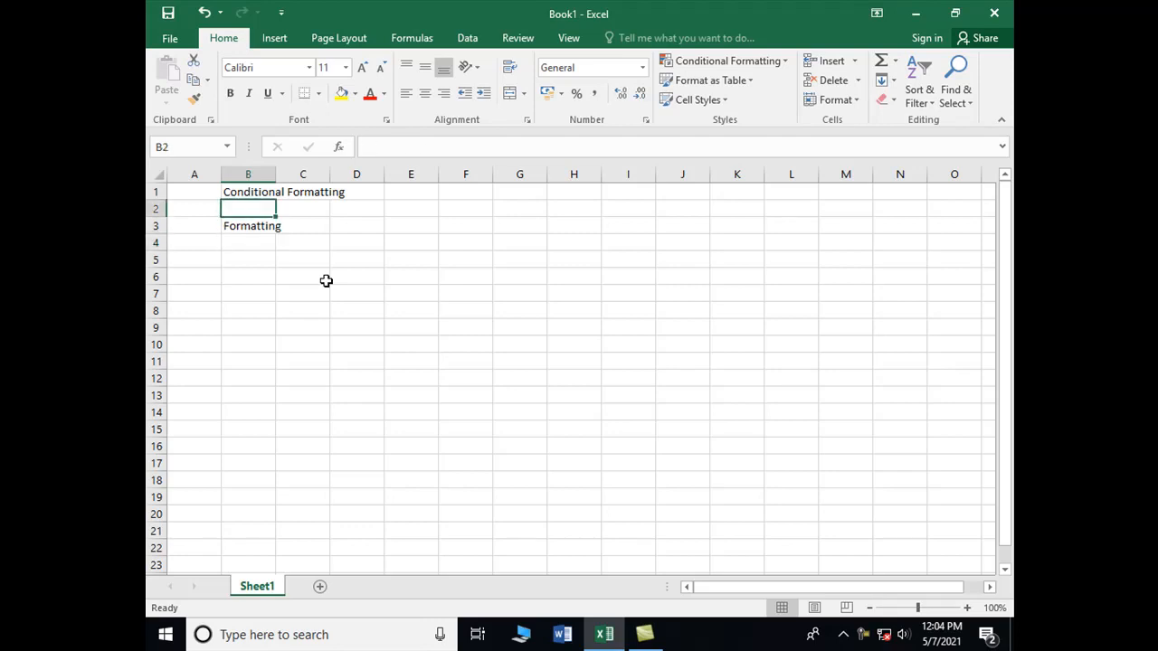
key(Up)
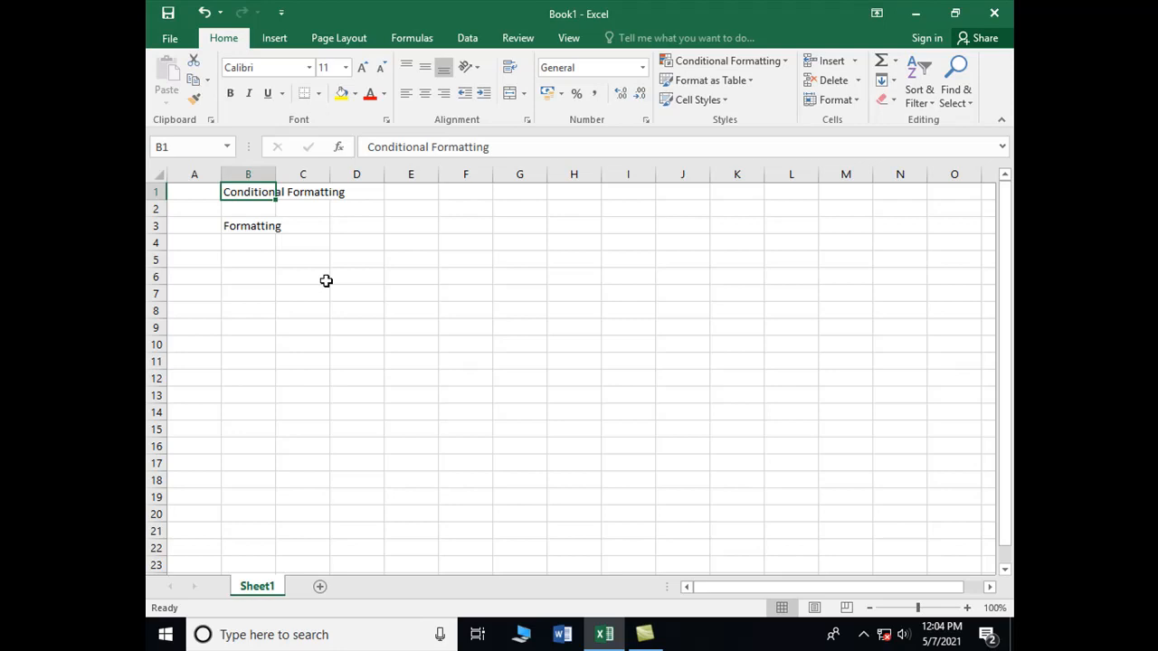
key(Down)
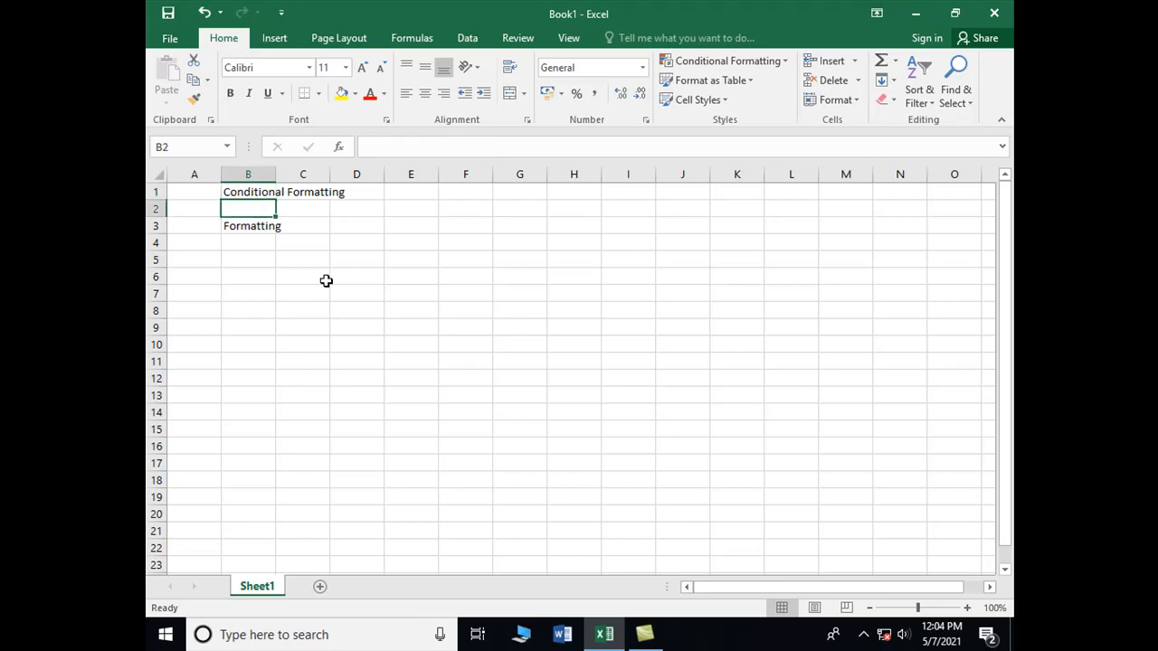
key(Up)
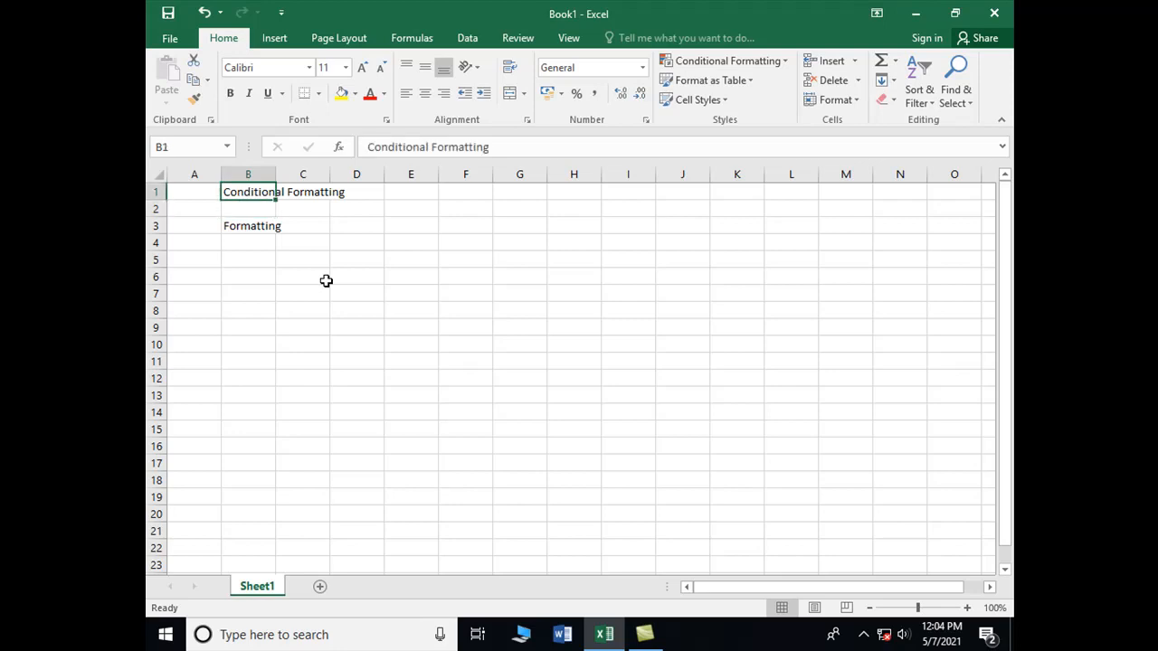
key(Down)
key(Up)
key(Down)
key(Down)
key(Down)
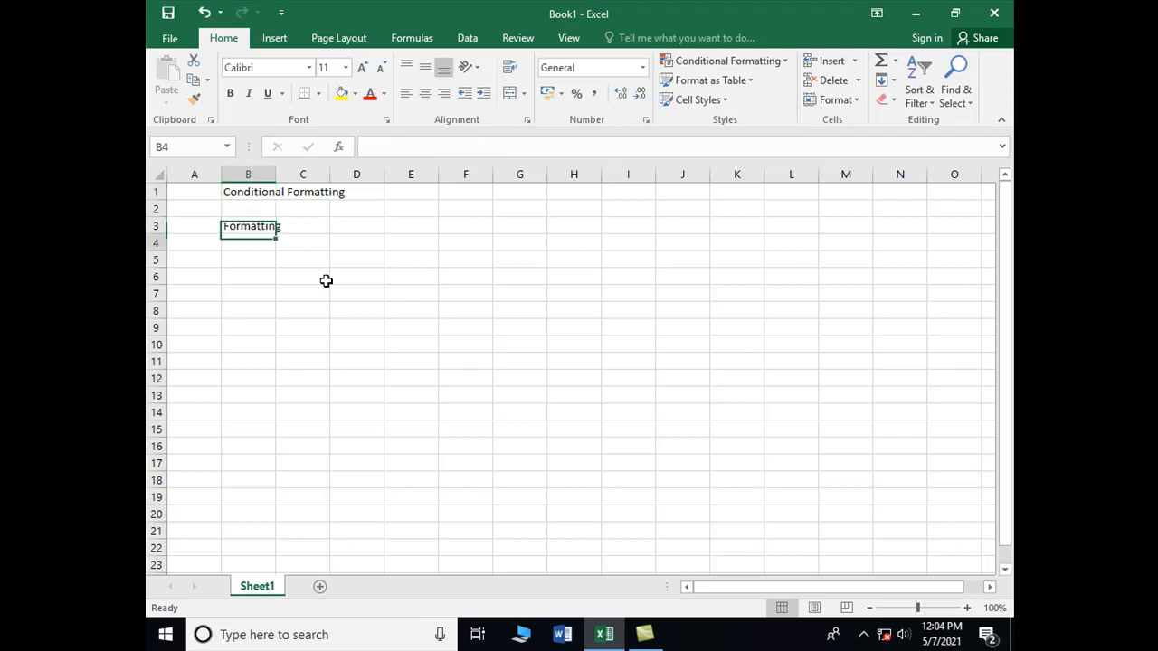
Step: Add a new worksheet with the heading "Name" in A1 and zoom the sheet to 226%
click(320, 586)
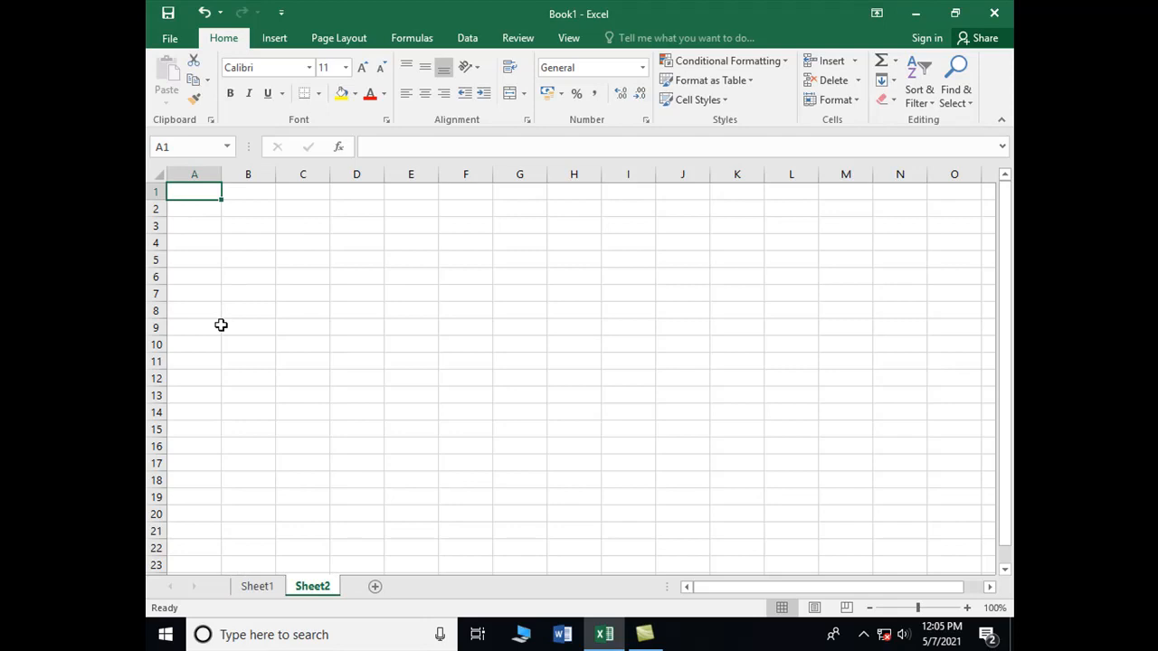
text(Name)
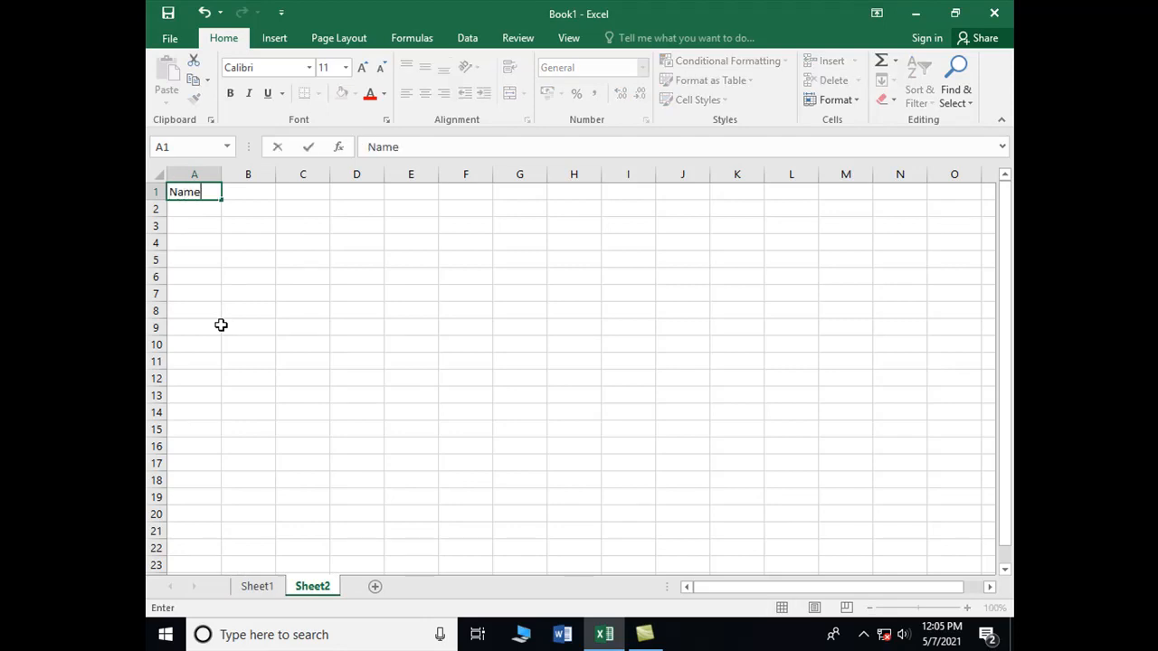
key(Tab)
click(931, 610)
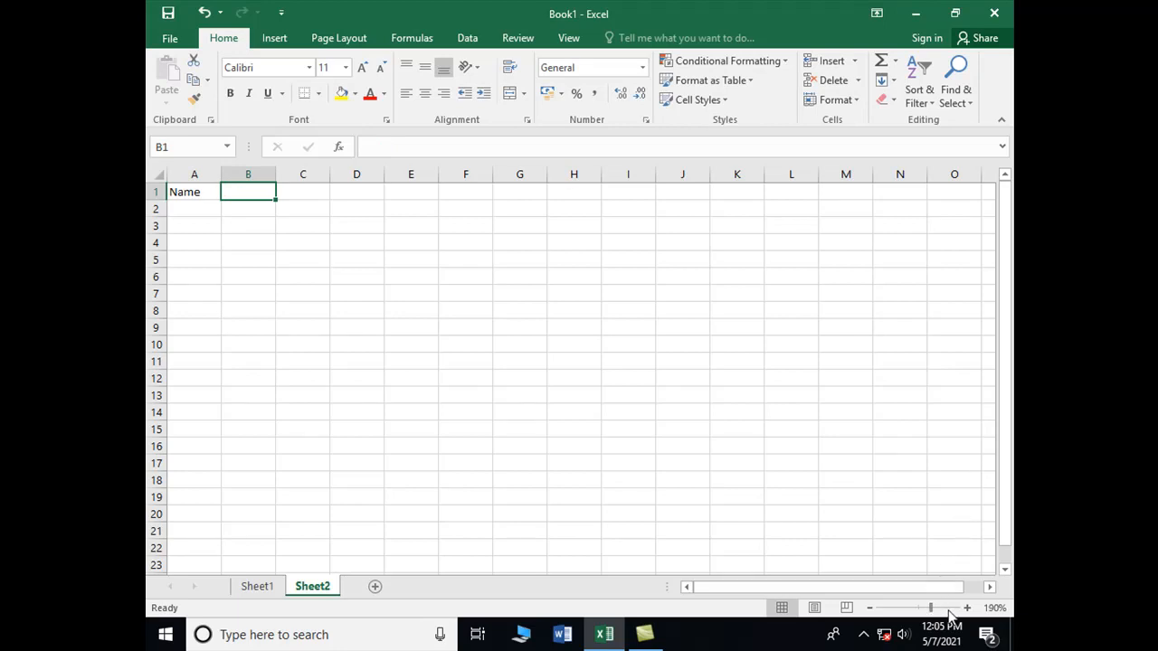
click(935, 608)
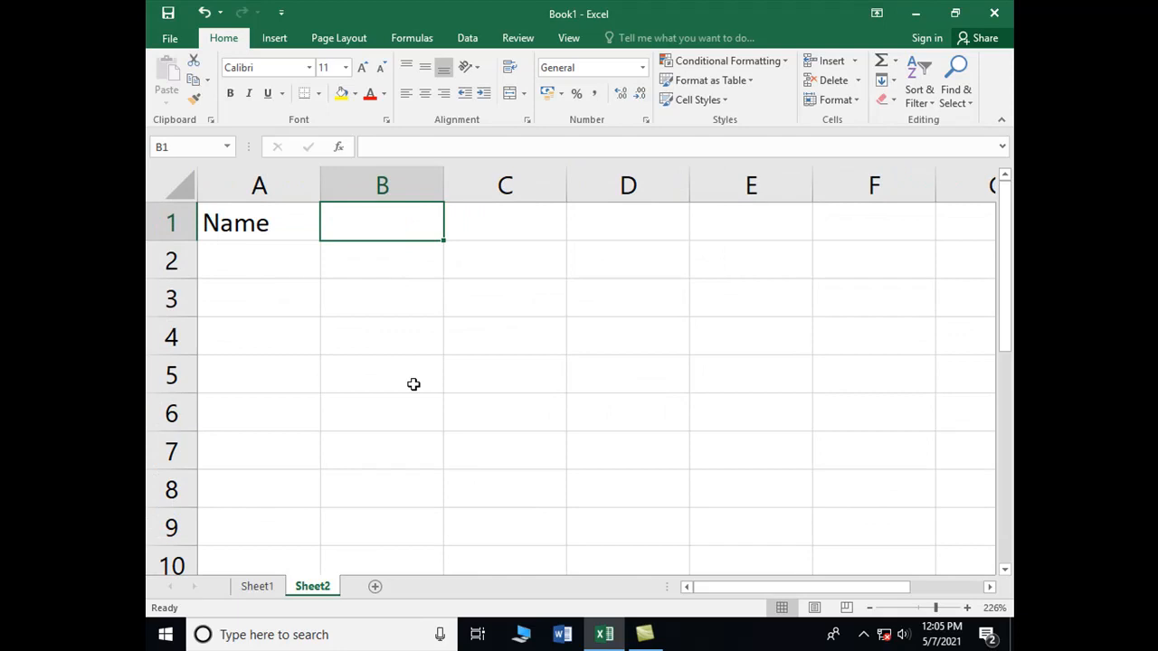
Step: Fill B1:F1 with the subject headings ICT, Ms-Office, C++, OS and CN
text(ICT)
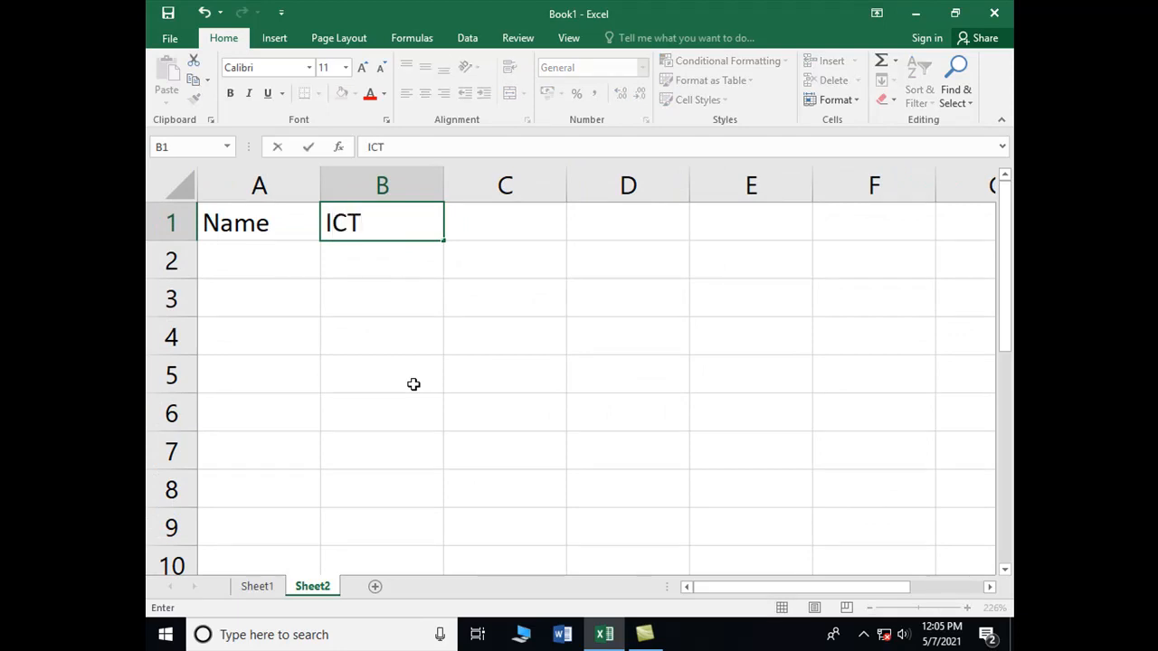
key(Tab)
text(Ms-)
text(Iff)
key(BackSpace)
key(BackSpace)
key(BackSpace)
text(Office)
key(Tab)
text(C)
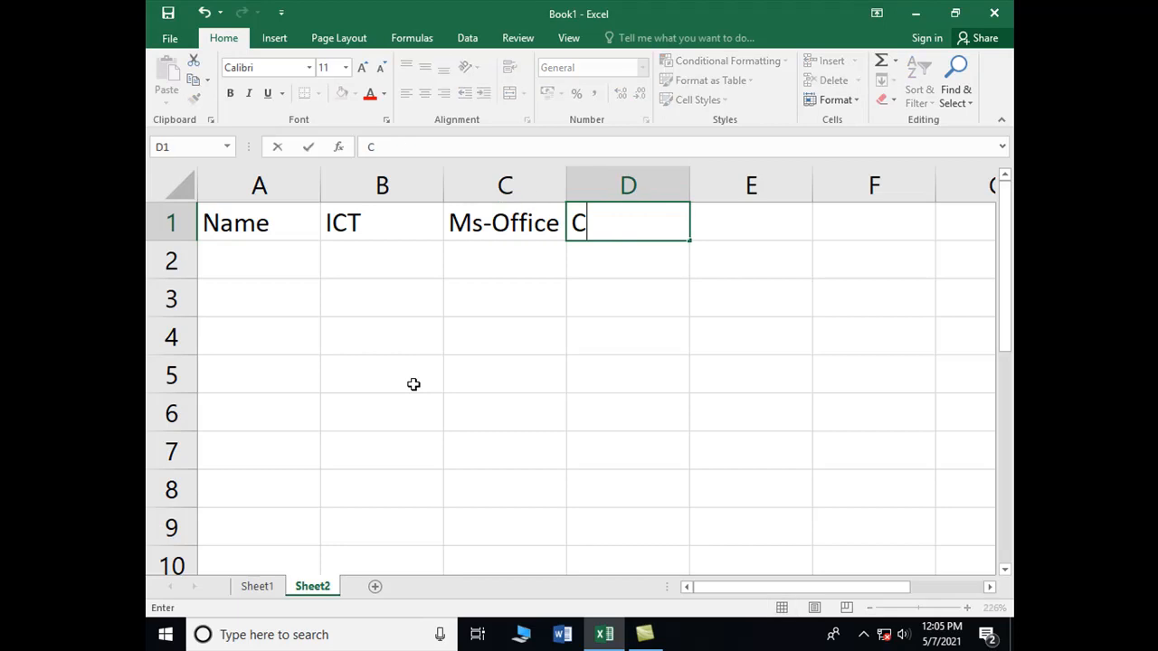
text(++)
key(Tab)
text(OS)
key(Tab)
text(CN)
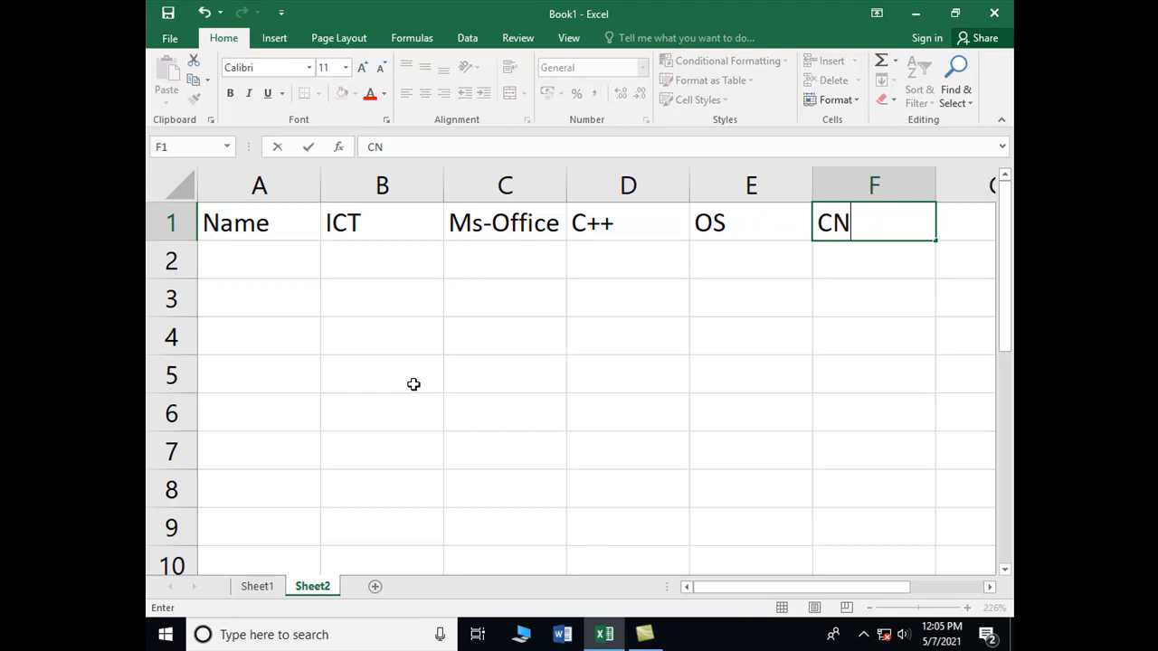
key(Left)
Step: List the five students' first names under the Name heading in A2:A6
key(Left)
key(Left)
key(Left)
key(Left)
key(Down)
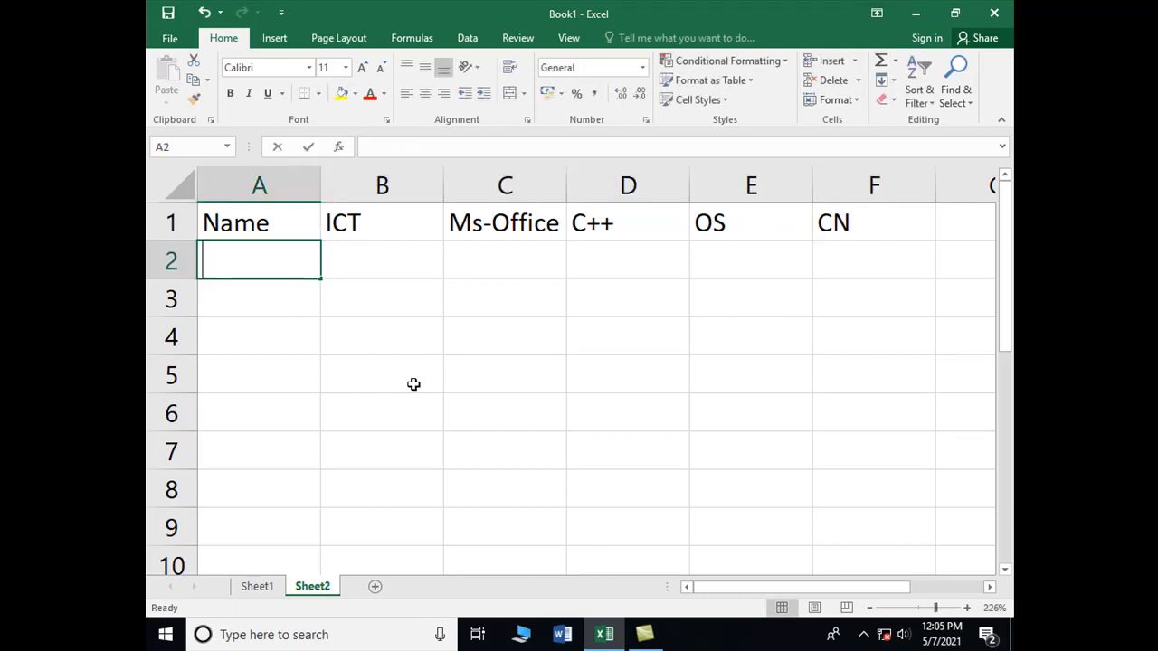
text(Inam)
key(Return)
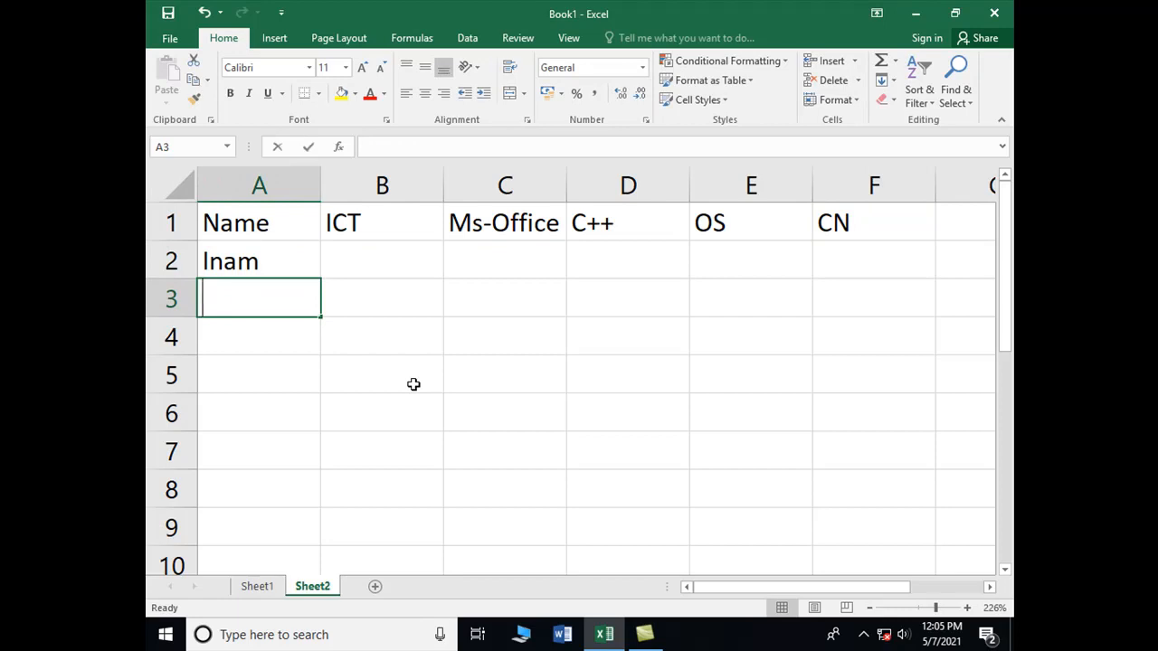
text(Zain)
key(Return)
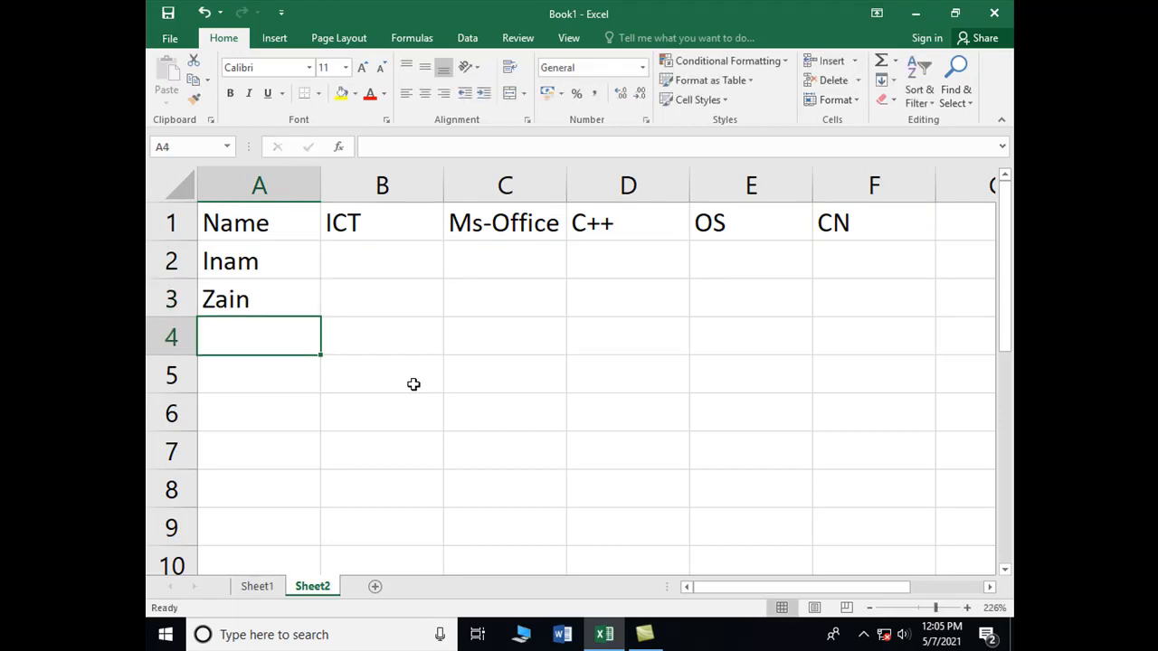
text(WAq)
key(BackSpace)
key(BackSpace)
text(aqar)
key(Return)
text(Qamar)
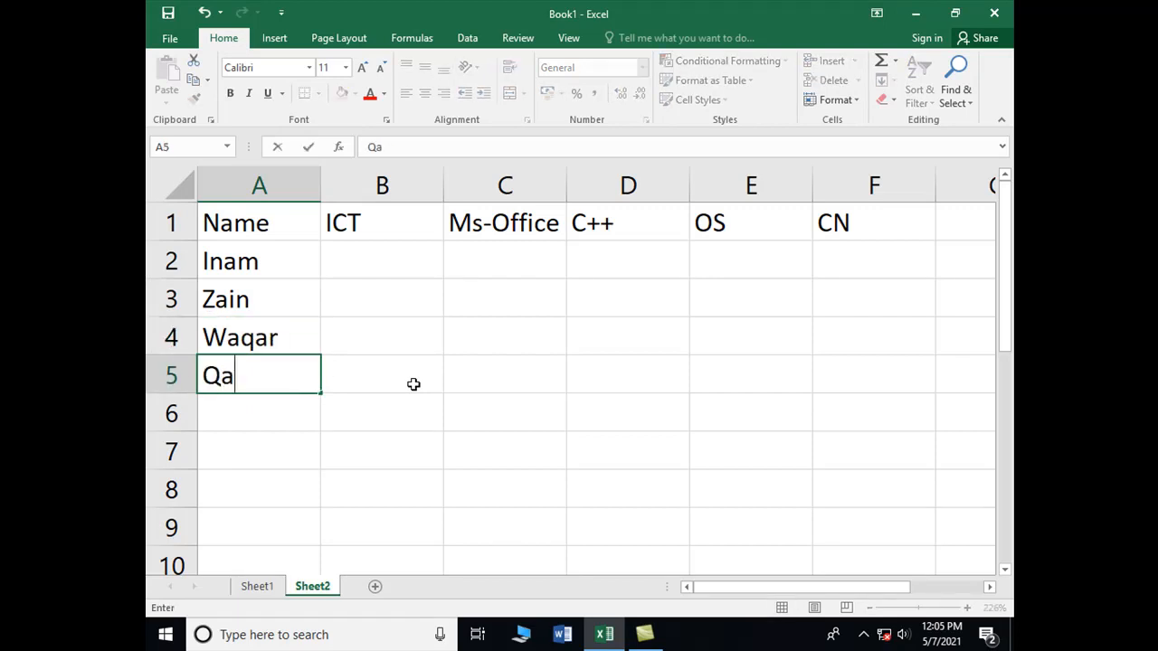
key(Return)
text(Talha)
click(414, 384)
Step: Enter the ICT marks 23, 20, 18, 29 and 17 in B2:B6
key(Up)
key(Up)
key(Up)
key(Up)
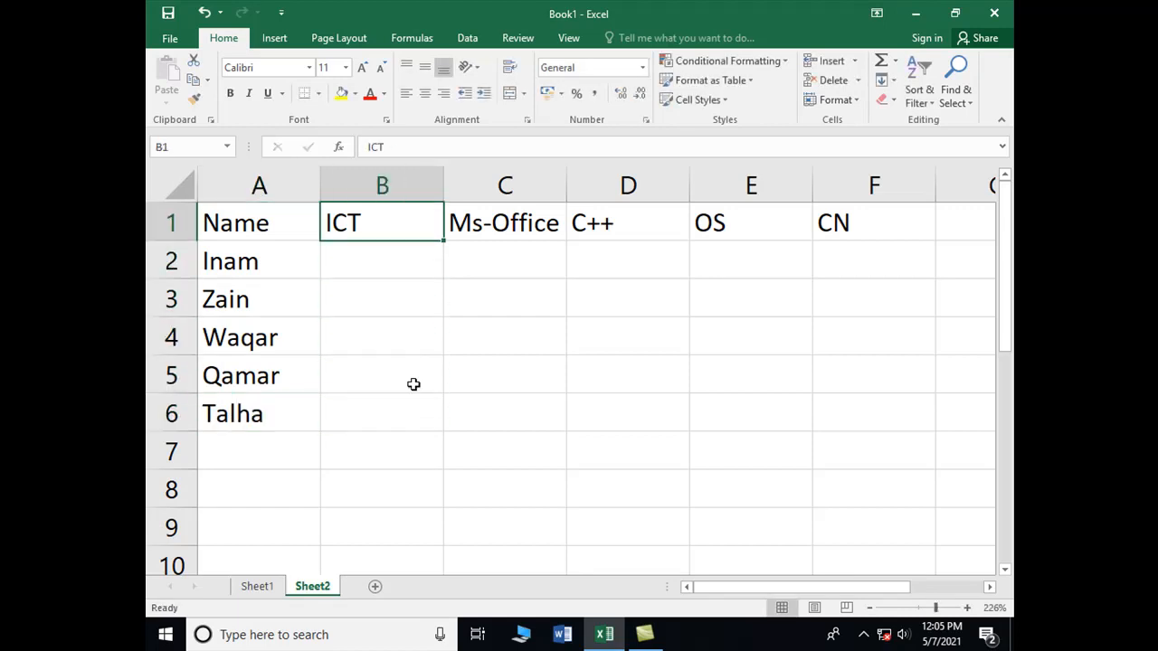
key(Down)
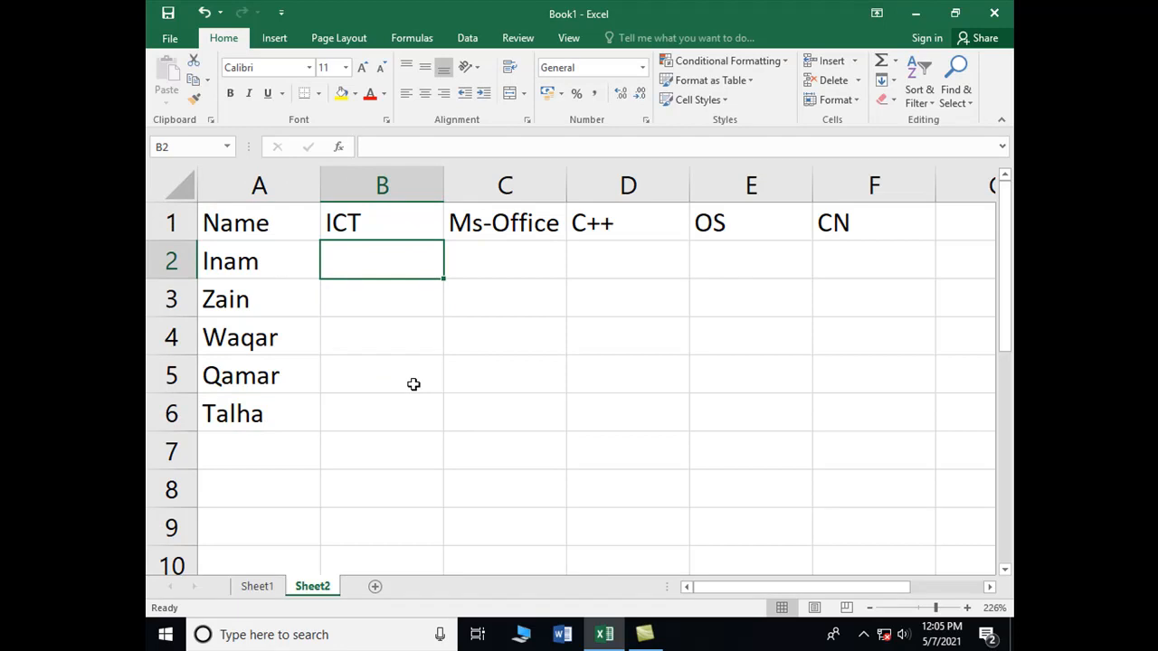
text(23)
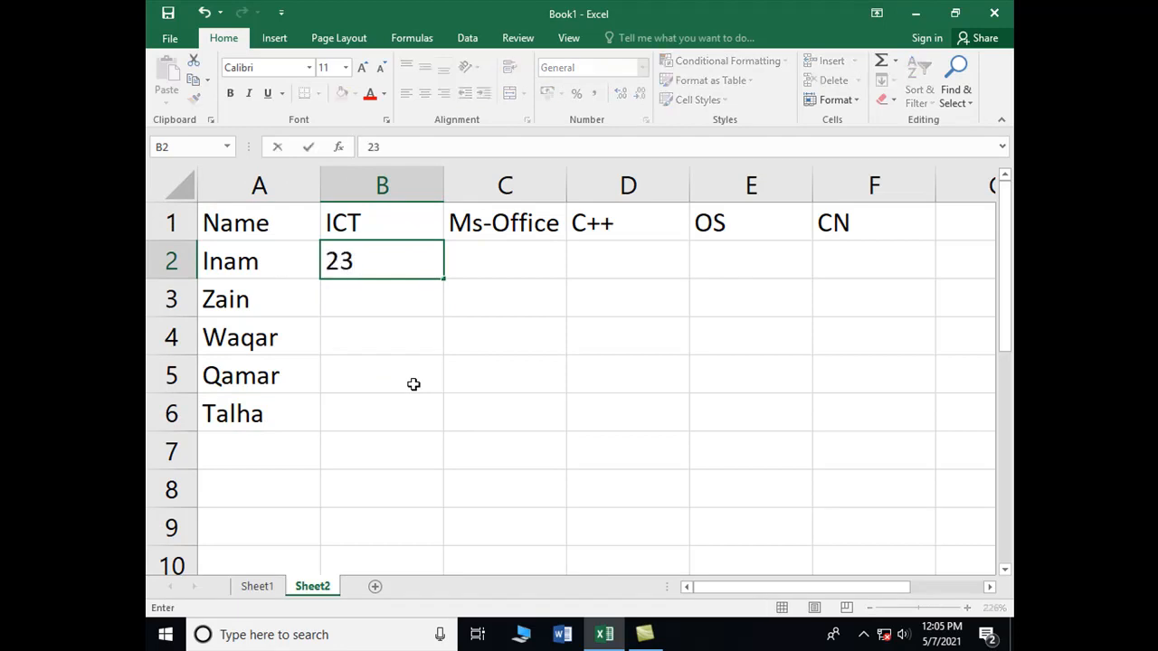
key(Return)
text(20)
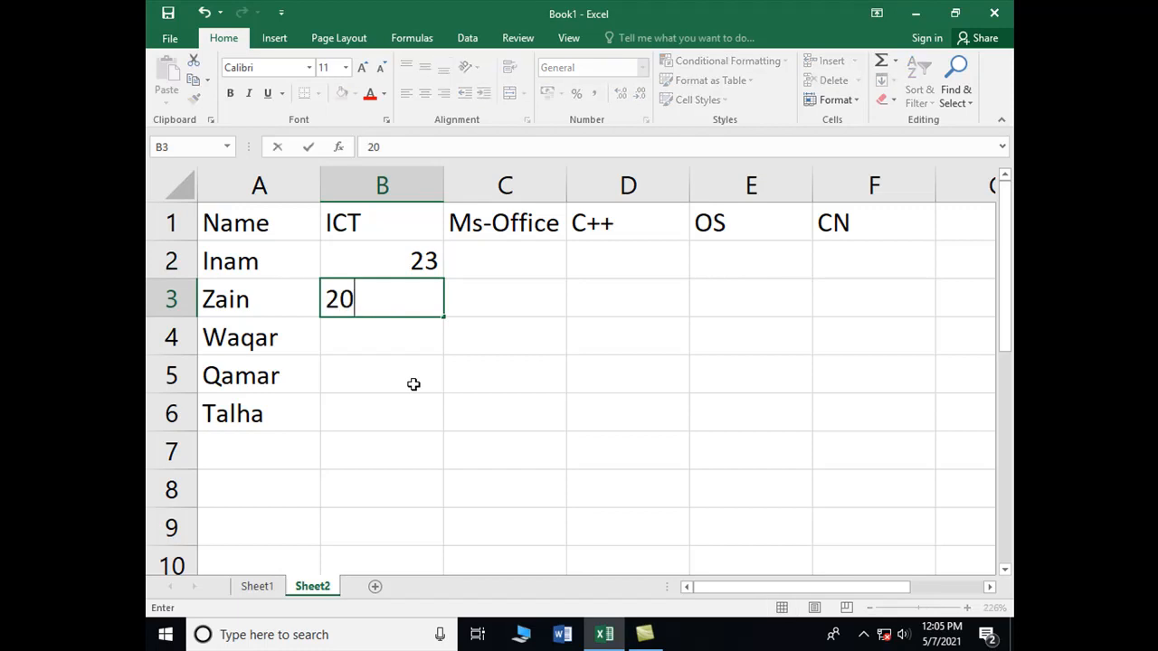
key(Return)
text(18)
key(Return)
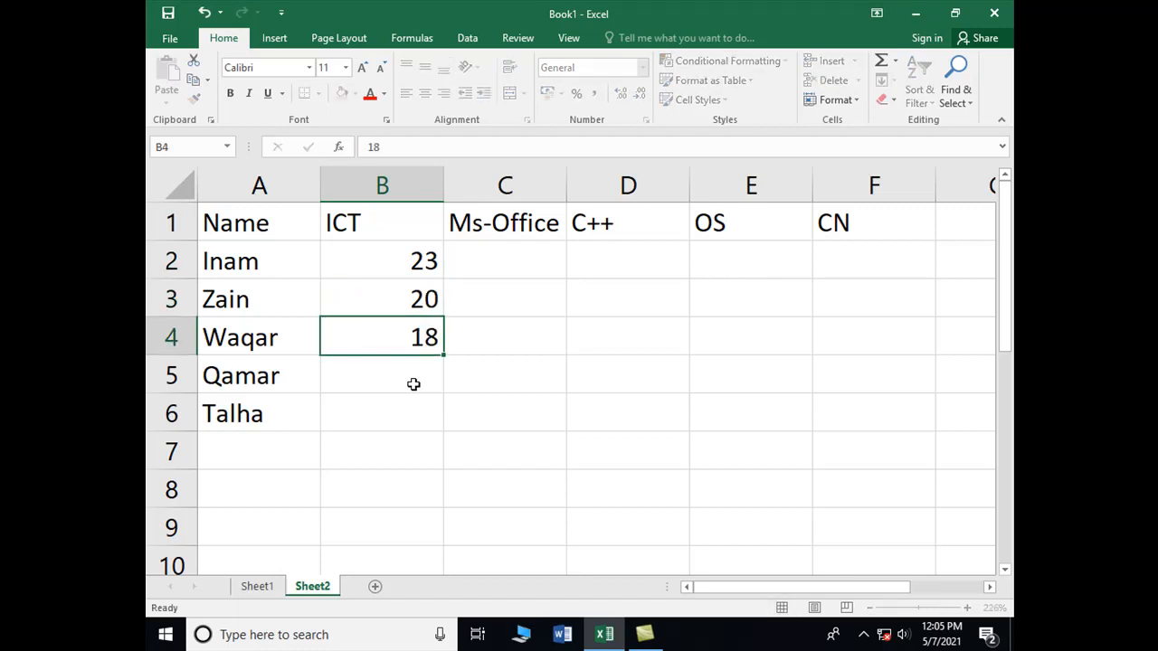
text(29)
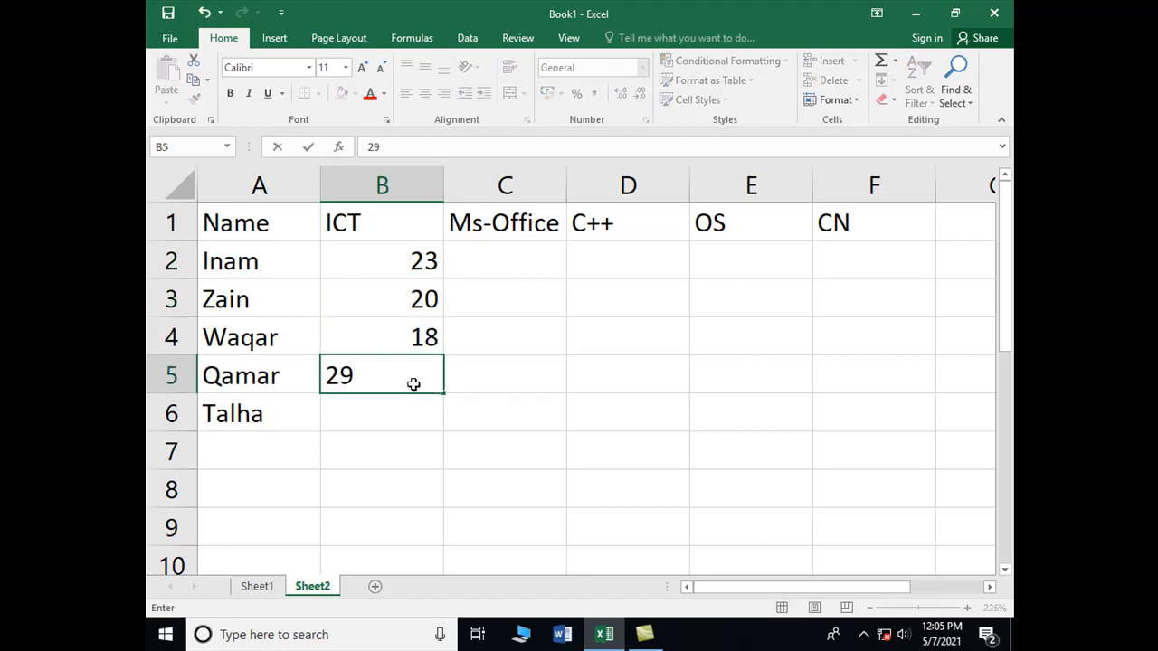
key(Return)
text(17)
key(Tab)
Step: Enter the Ms-Office marks 45, 18, 22, 14 and 22 in C2:C6
key(Up)
key(Up)
key(Up)
key(Up)
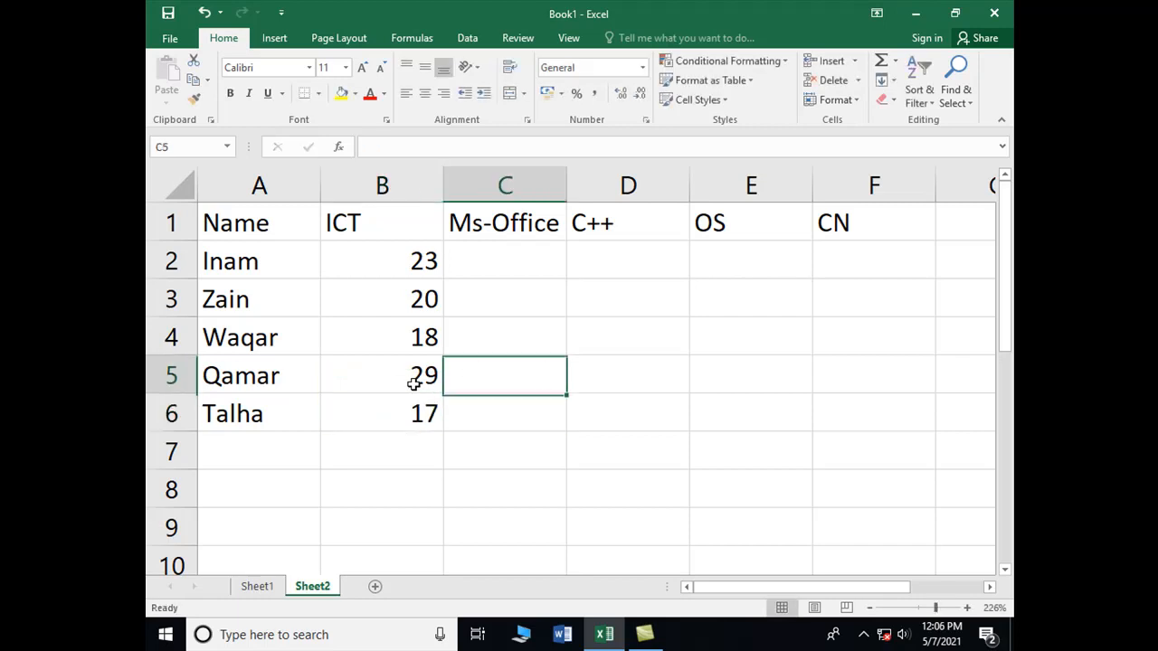
text(65)
key(BackSpace)
key(BackSpace)
text(45)
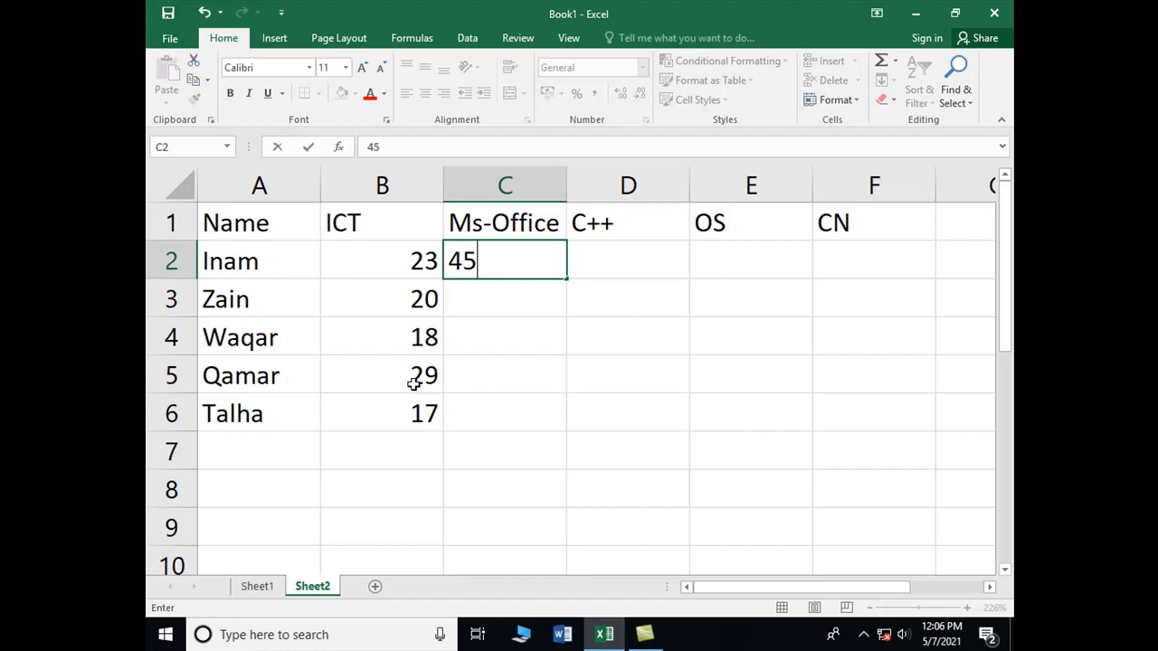
key(Tab)
key(Down)
key(Left)
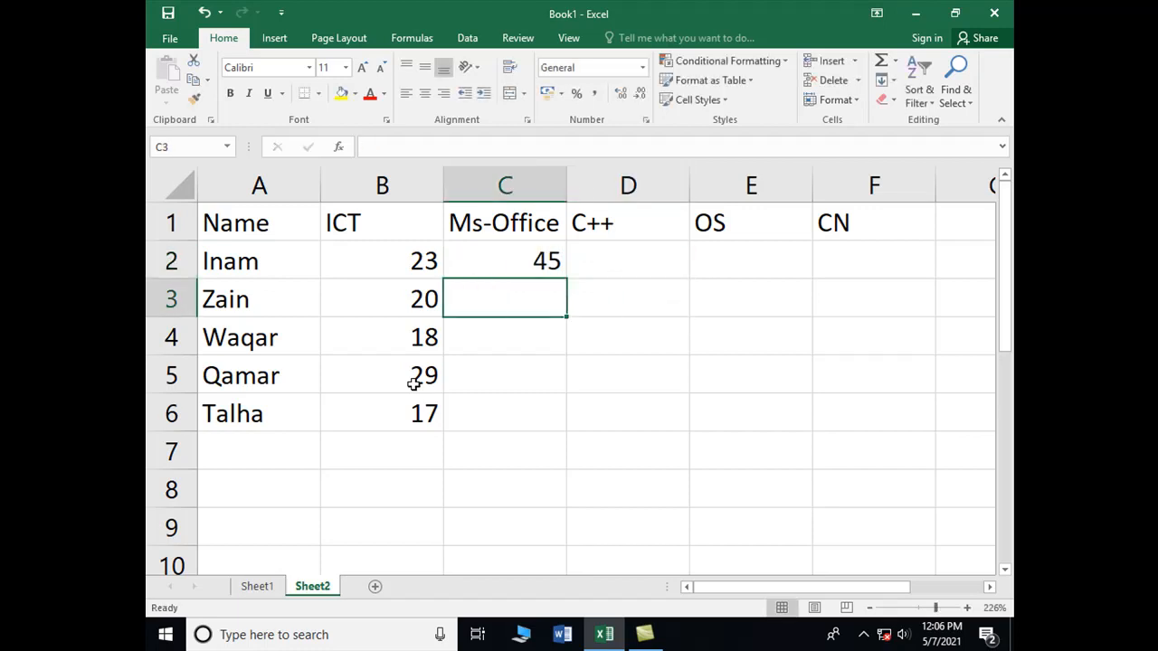
text(18)
key(Return)
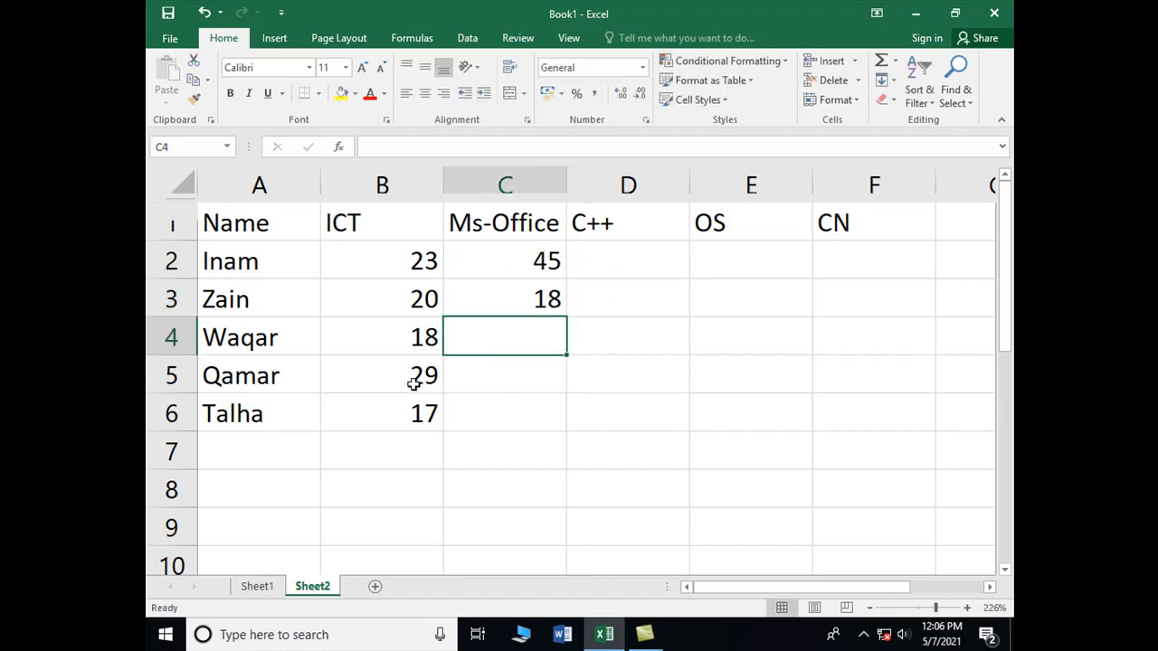
key(Up)
key(Down)
text(22)
key(Return)
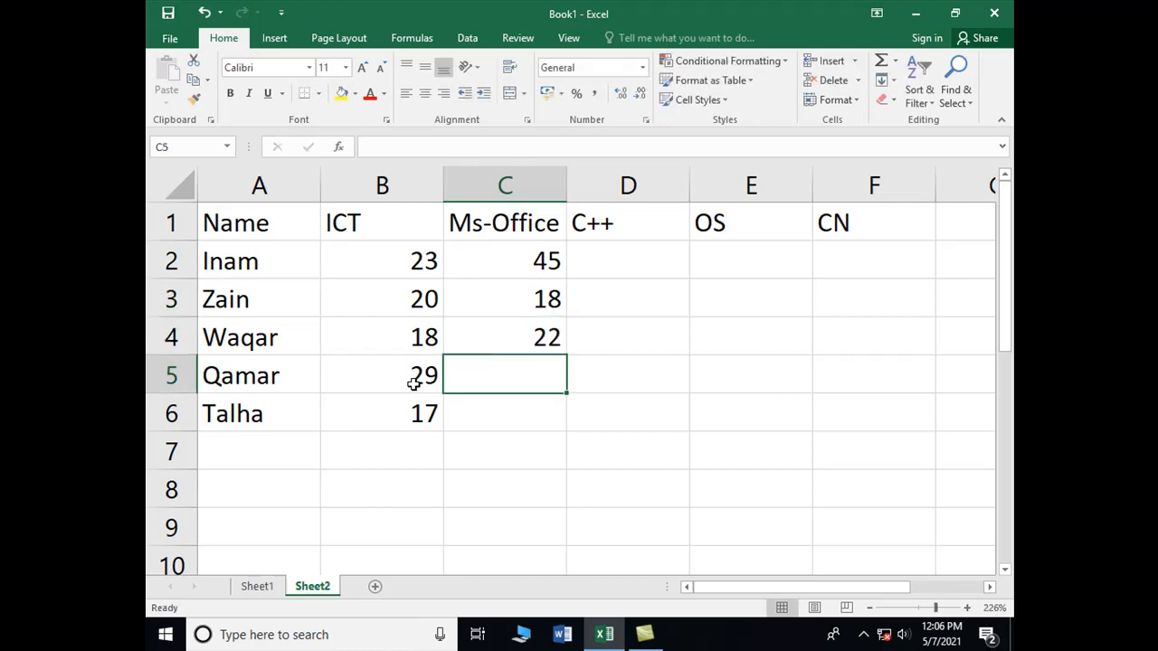
text(14)
key(Return)
text(22)
key(Tab)
key(Up)
key(Up)
key(Up)
key(Up)
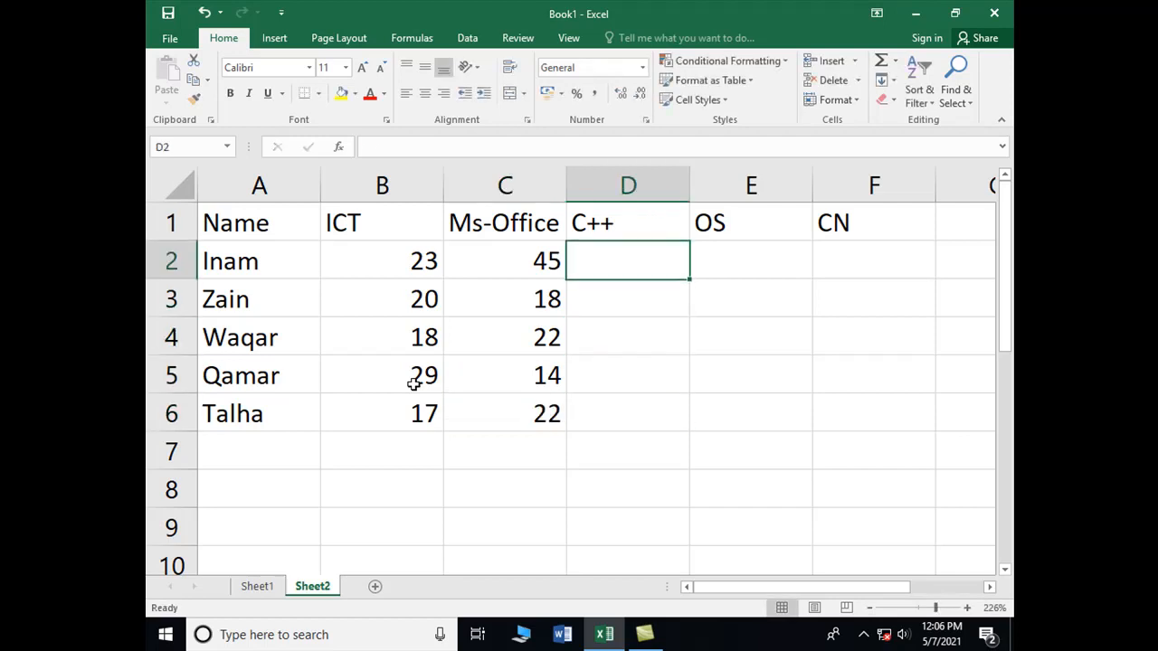
text(23)
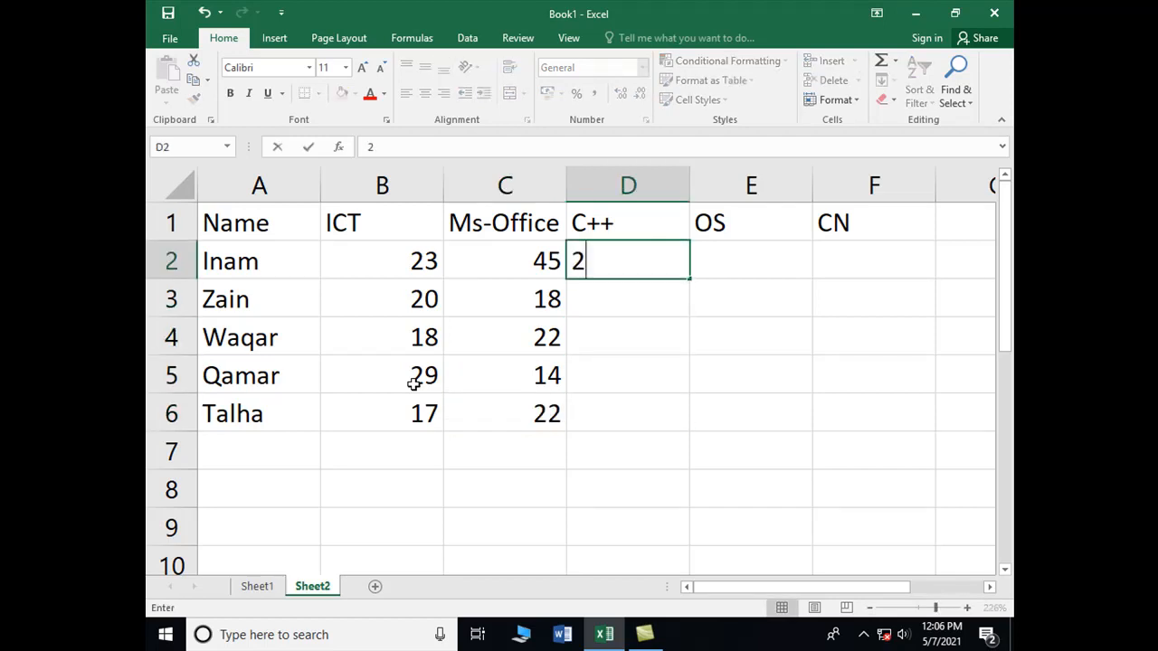
key(Return)
key(Left)
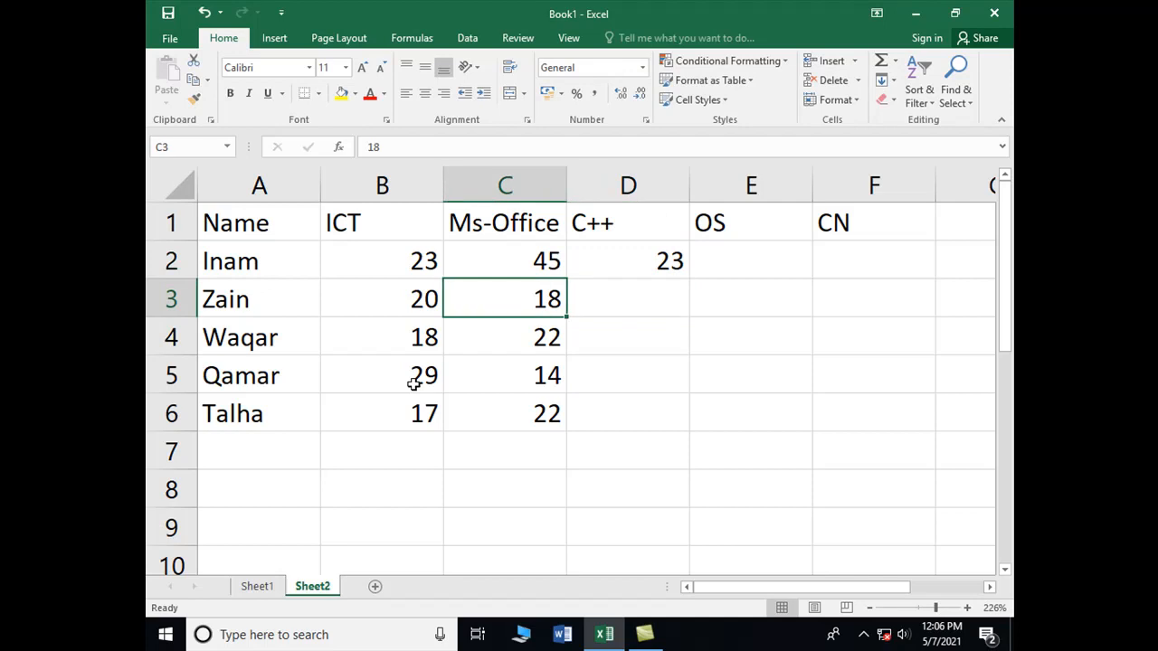
key(Right)
key(Up)
Step: Enter the C++ marks 19, 28, 18, 44 and 23 in D2:D6
text(19)
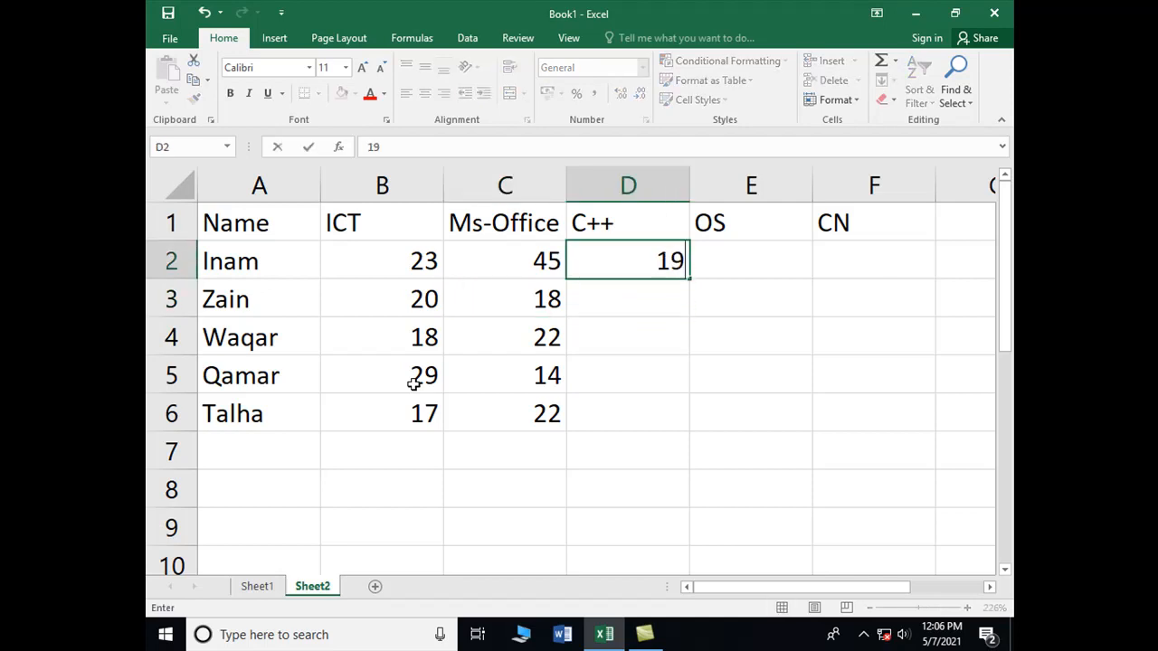
key(Return)
text(28)
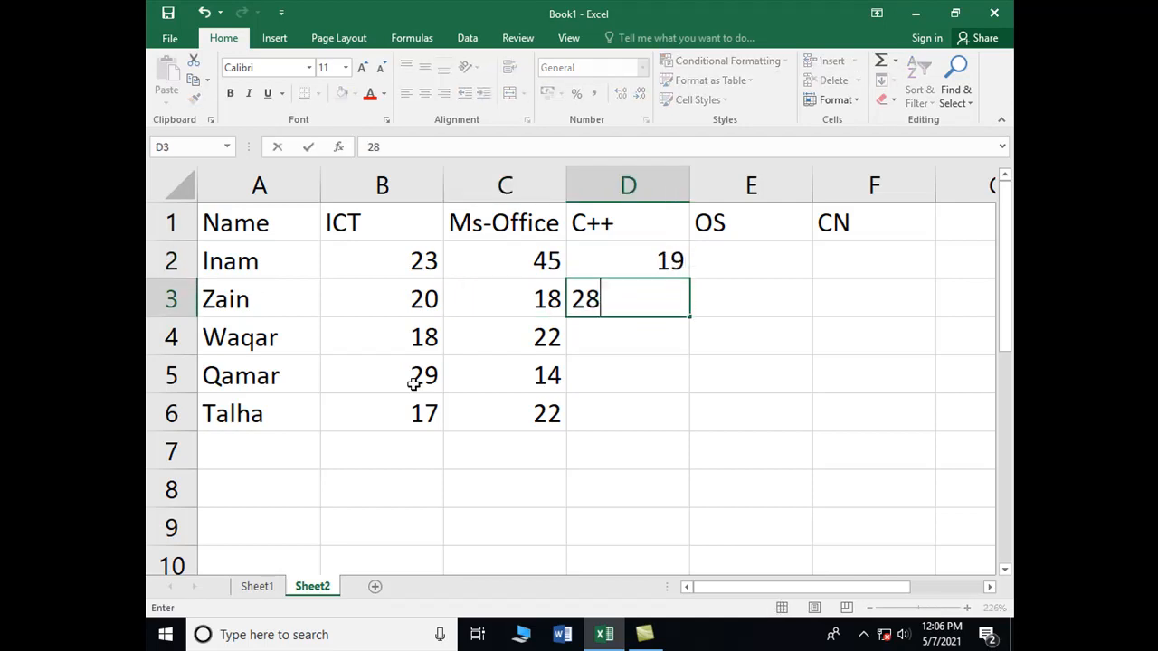
key(Return)
text(18)
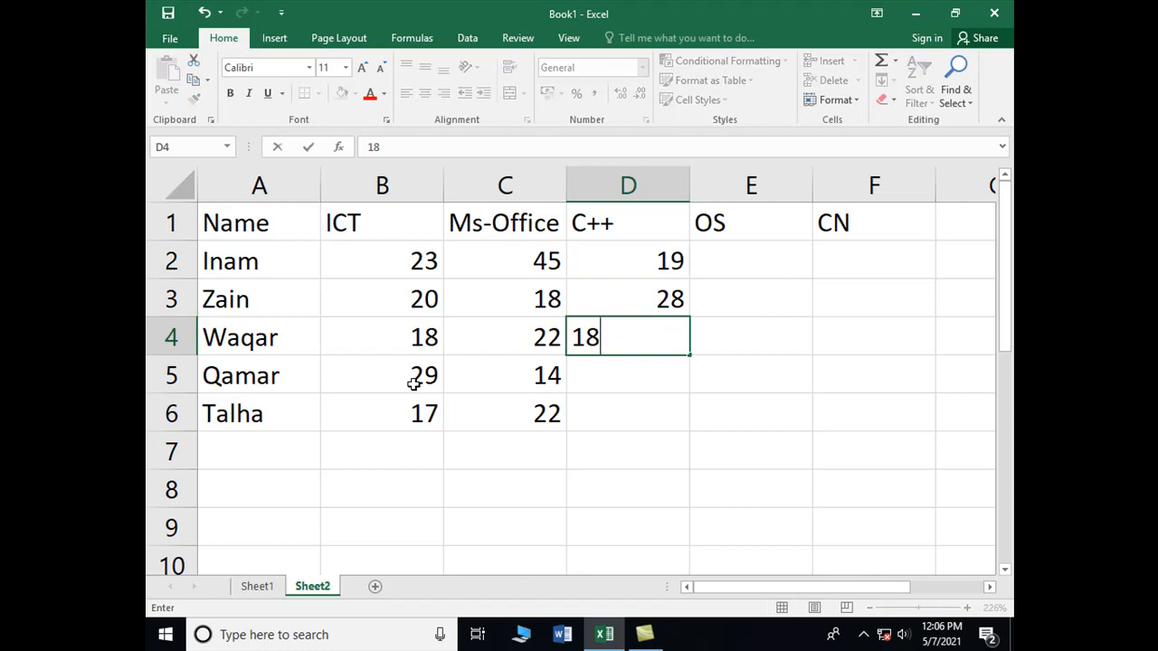
key(Return)
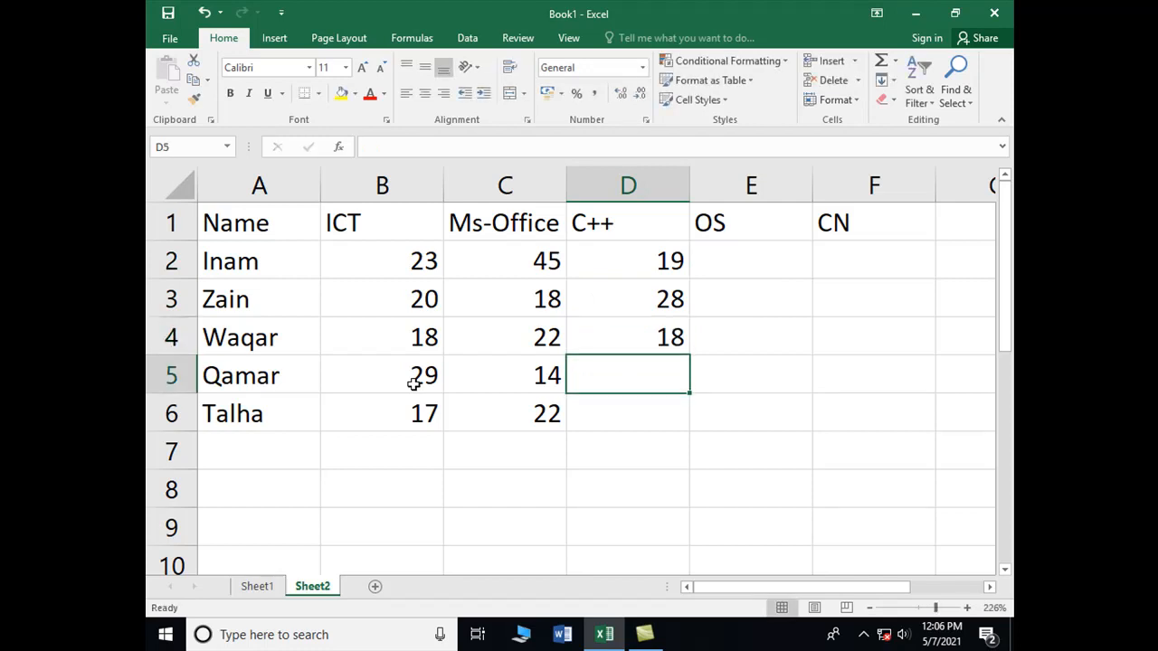
text(55)
key(BackSpace)
key(BackSpace)
text(44)
key(Return)
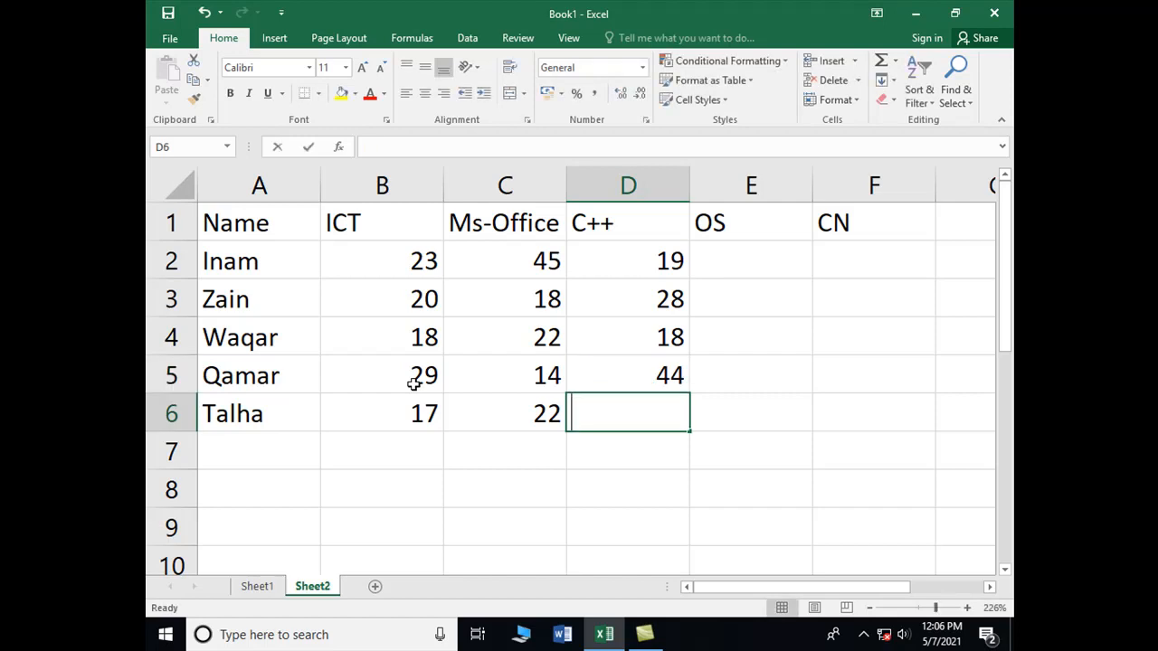
text(23)
key(ctrl+Return)
Step: Delete the OS and CN headings from E1:F1
key(Right)
key(Up)
key(Up)
key(Up)
key(Up)
key(Up)
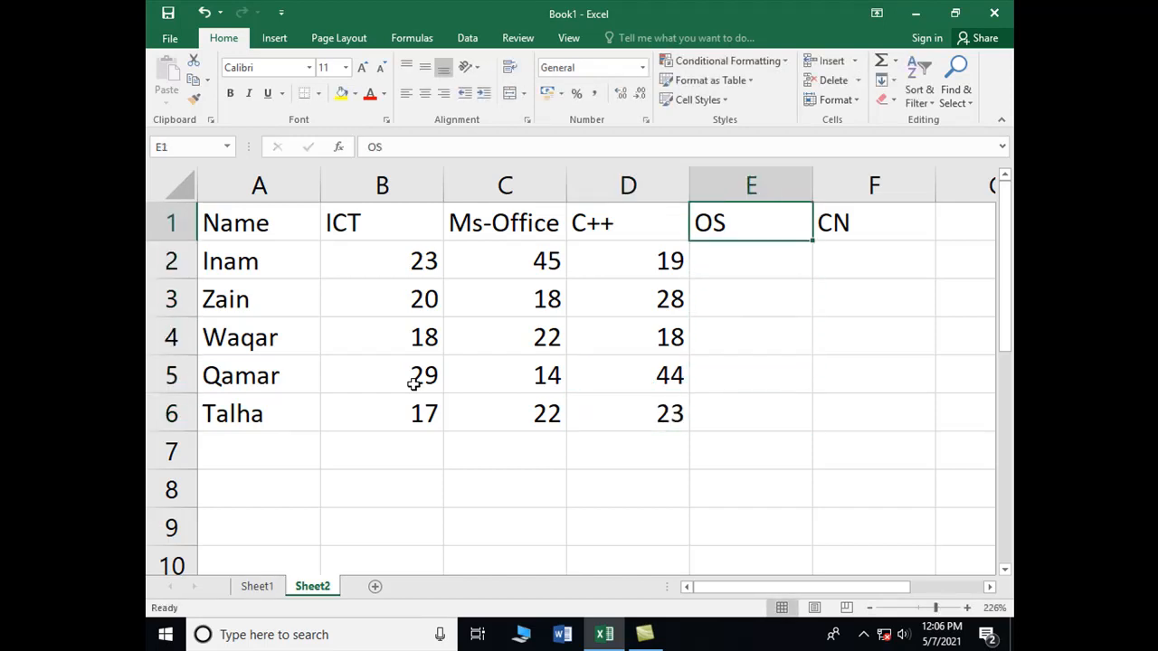
key(shift+Right)
key(Delete)
Step: Select the whole marks table A1:D6, including its headings and student names
key(Left)
key(Left)
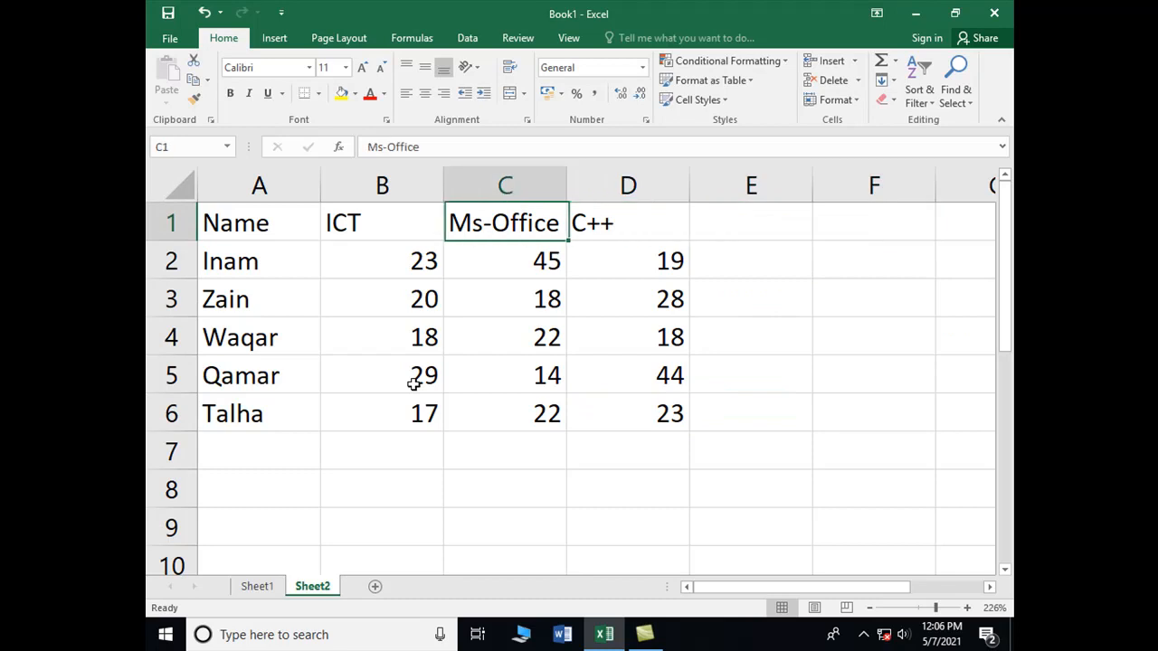
key(Left)
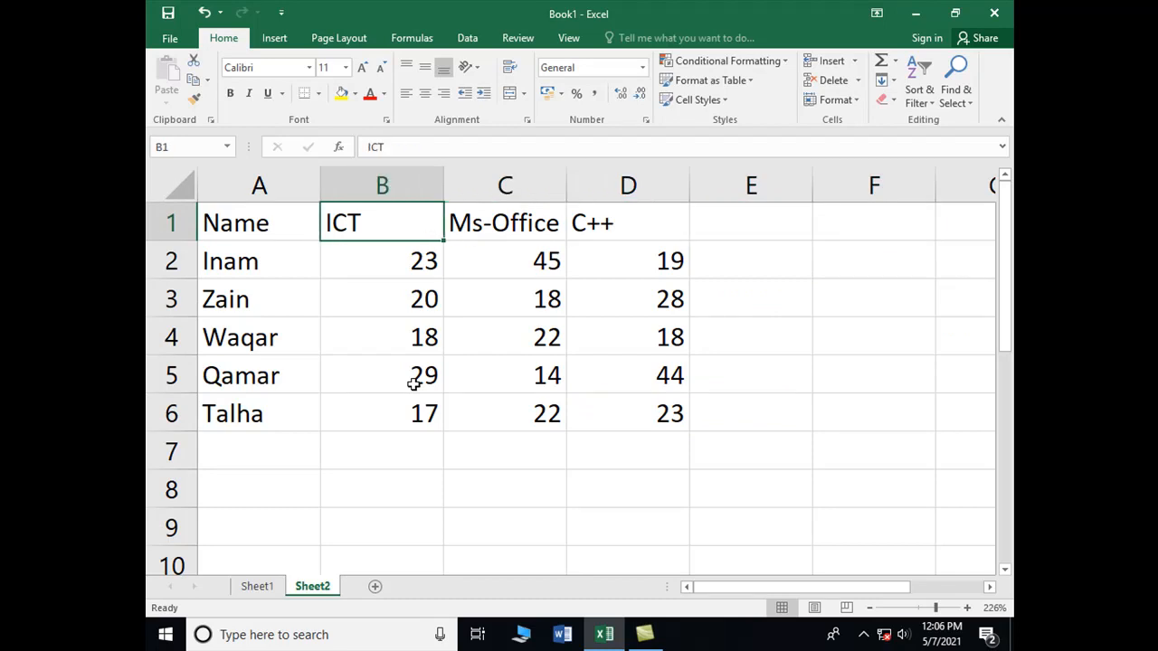
key(Left)
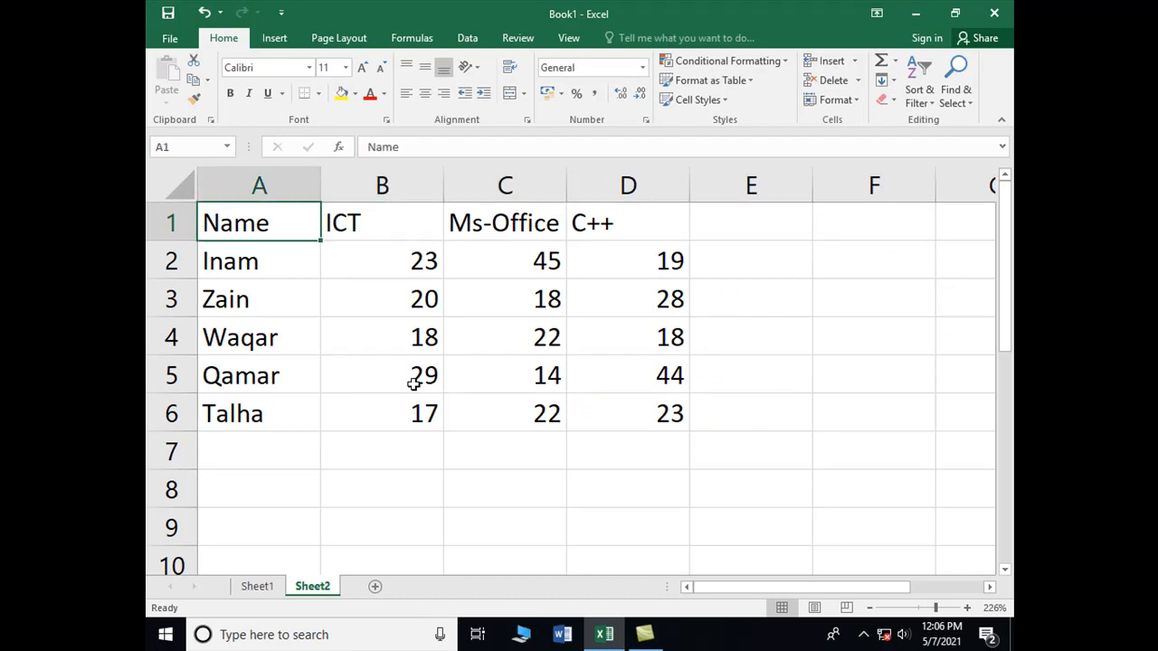
key(shift+Right)
key(shift+Right)
key(shift+Right)
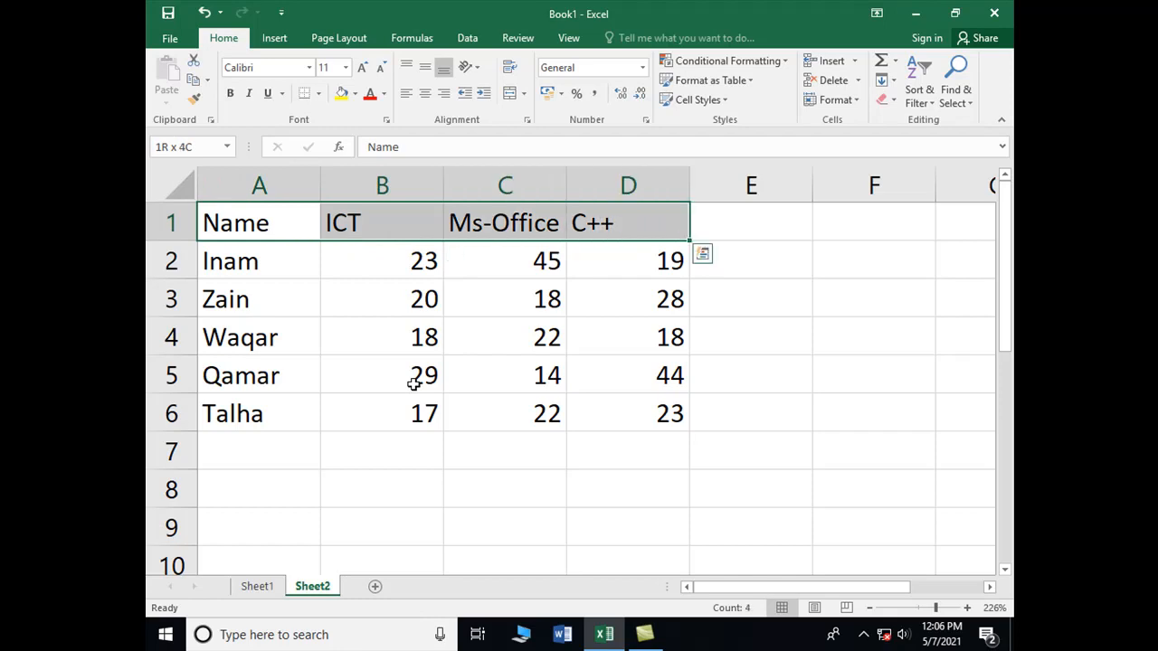
key(shift+Down)
key(shift+Down)
key(shift+Down)
key(shift+Down)
key(shift+Down)
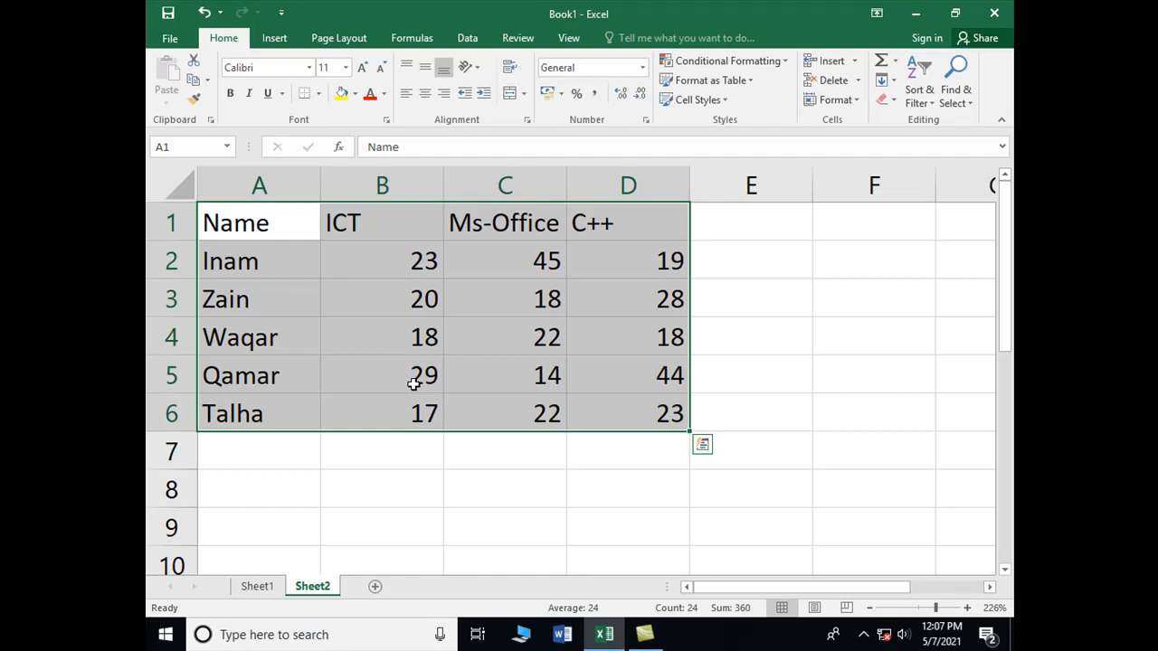
Step: Examine the students' individual marks in the ICT, Ms-Office and C++ columns
key(Down)
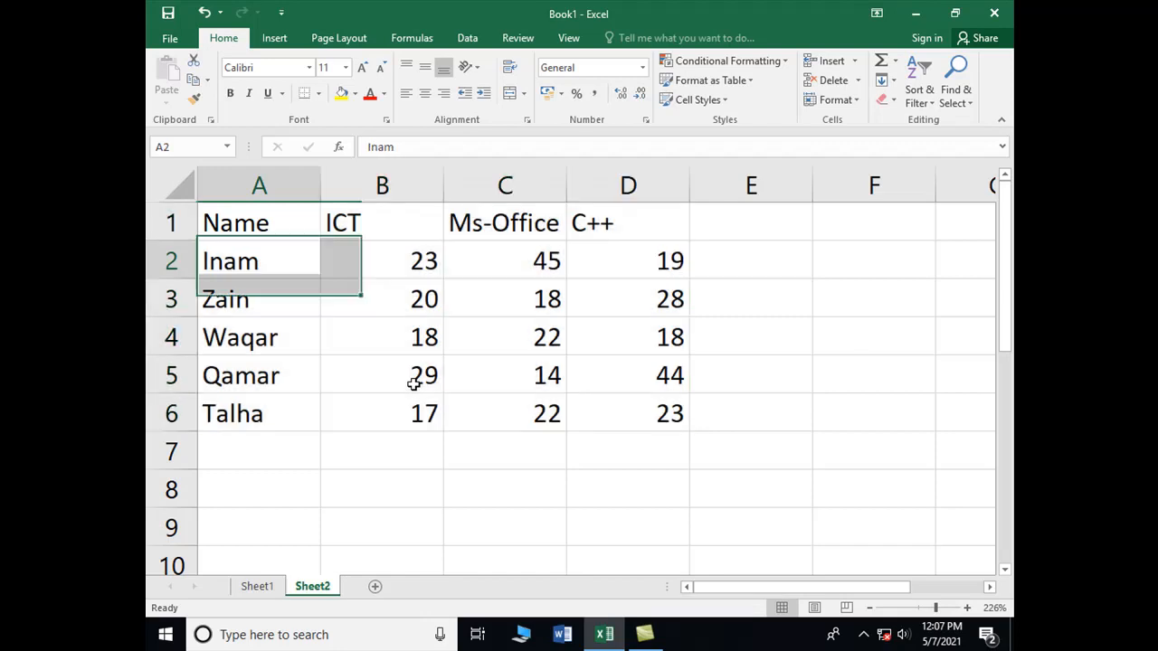
key(Right)
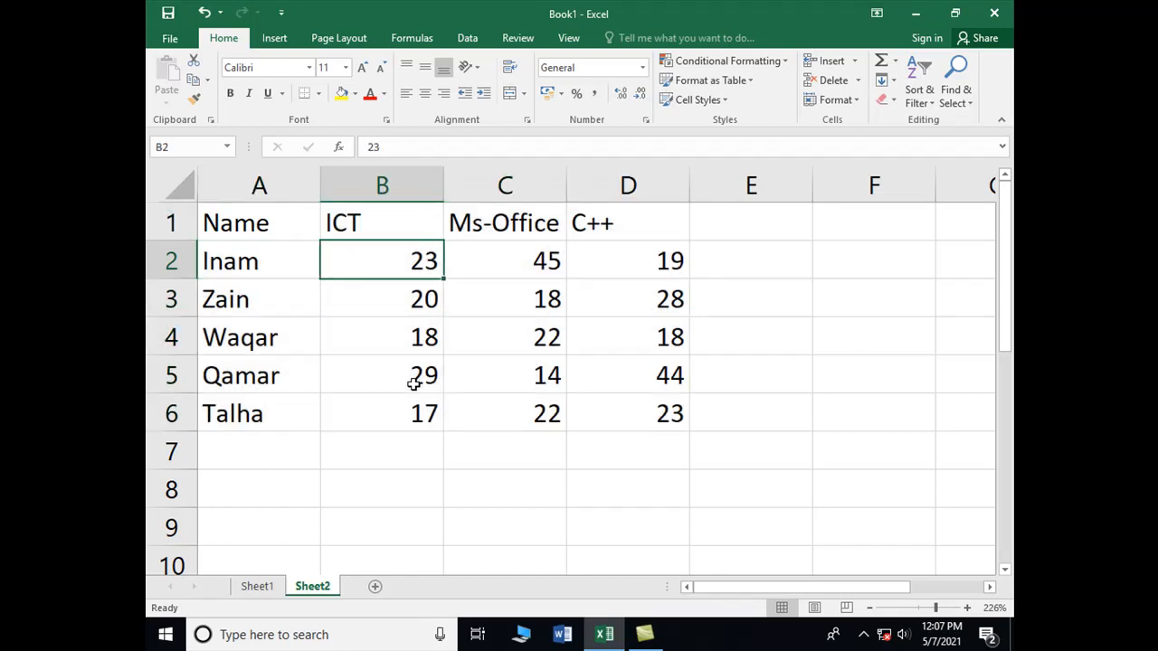
key(Down)
key(Down)
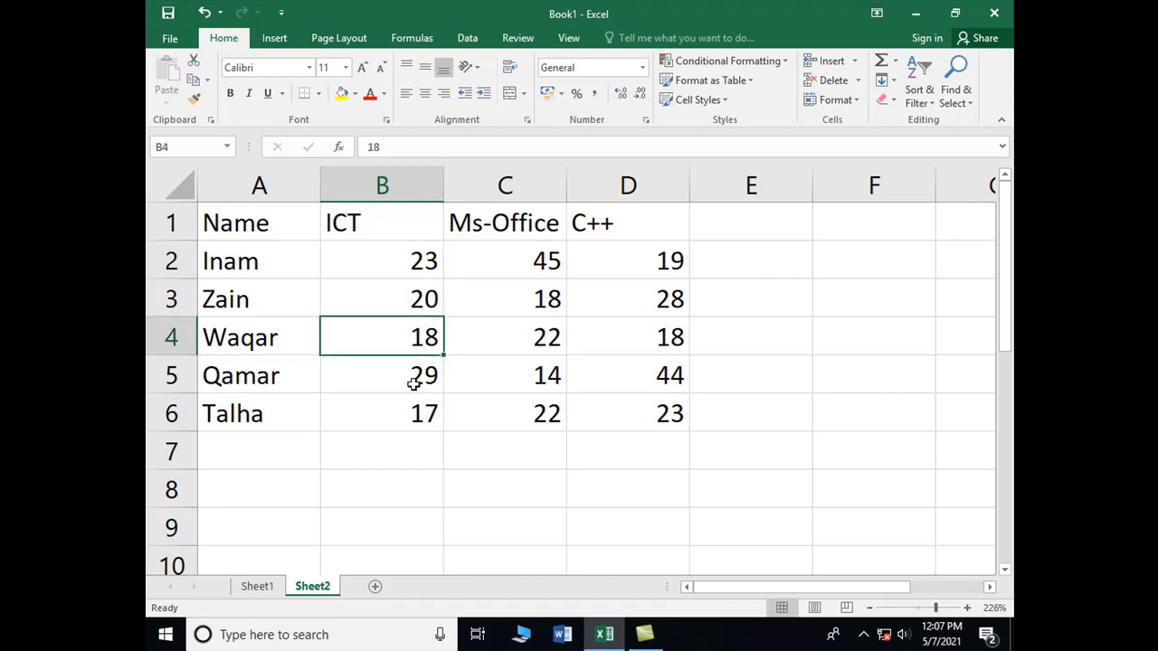
key(Down)
key(Down)
key(Right)
key(Right)
key(Up)
key(Up)
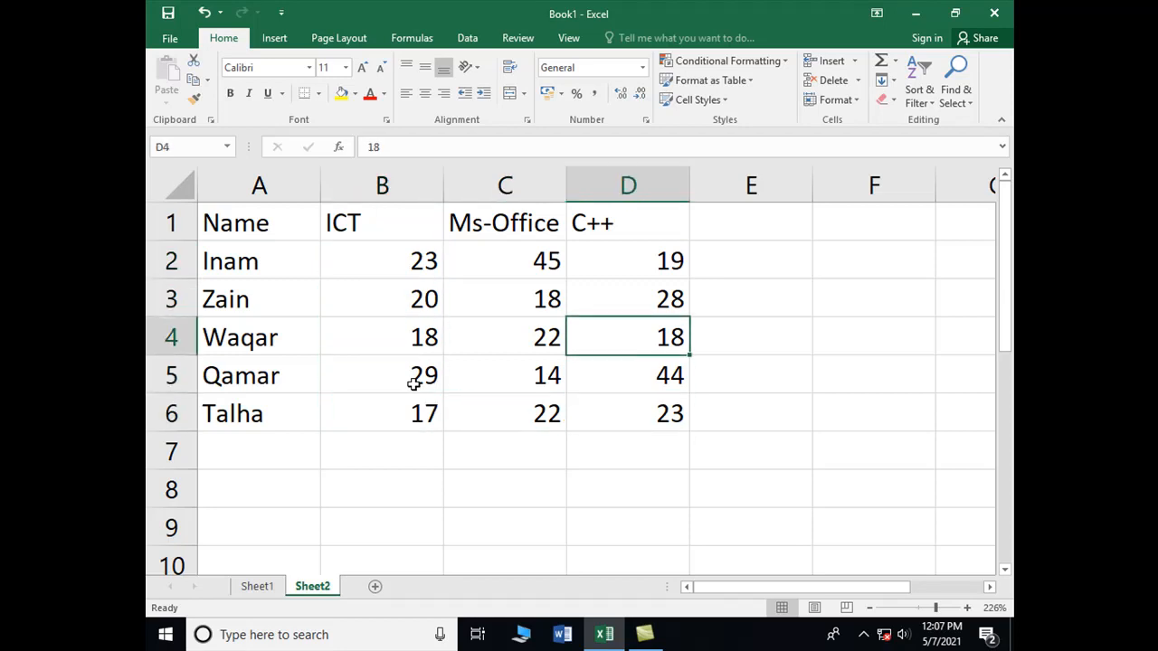
key(Left)
key(Up)
key(Down)
key(Down)
key(Right)
key(Right)
key(Left)
key(Up)
key(Up)
key(Up)
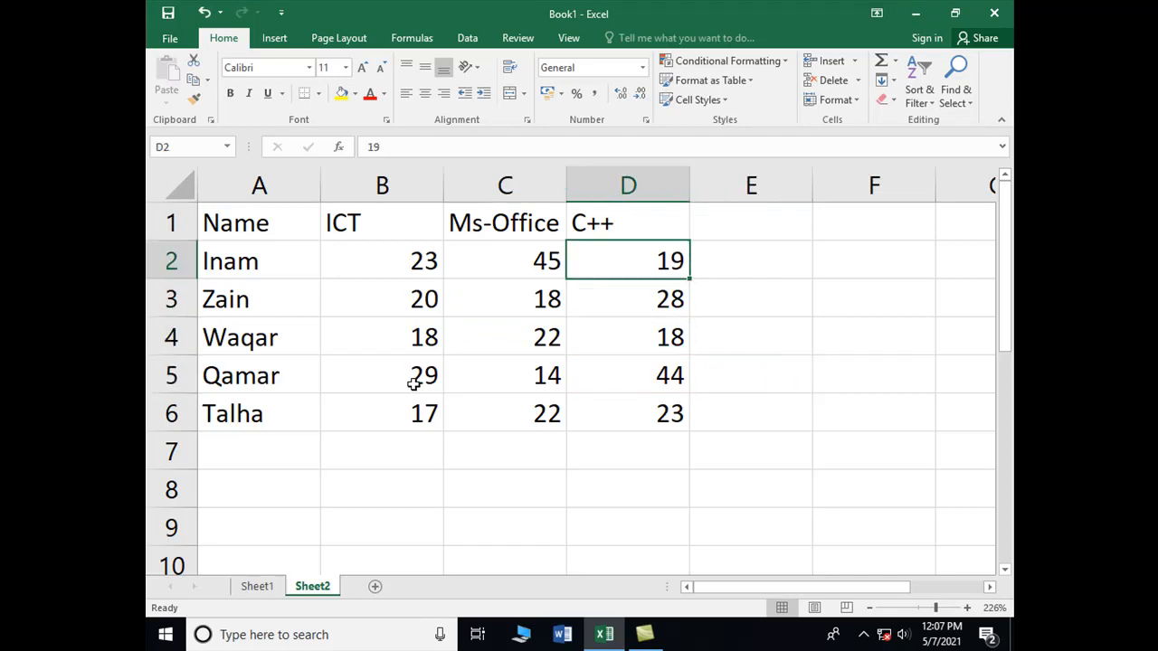
key(Left)
key(Left)
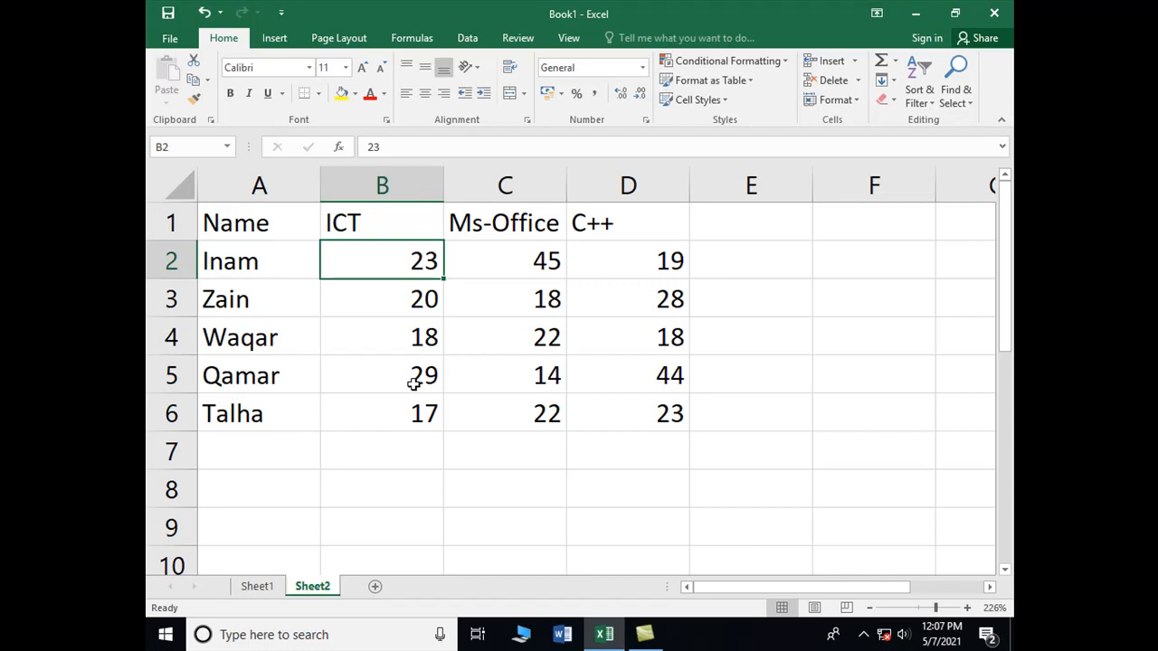
Step: Set up a Less Than conditional formatting rule for the marks in B2:D6 with a threshold of 20
key(Up)
key(Down)
key(shift+Right)
key(shift+Right)
key(shift+Down)
key(shift+Down)
key(shift+Down)
key(shift+Down)
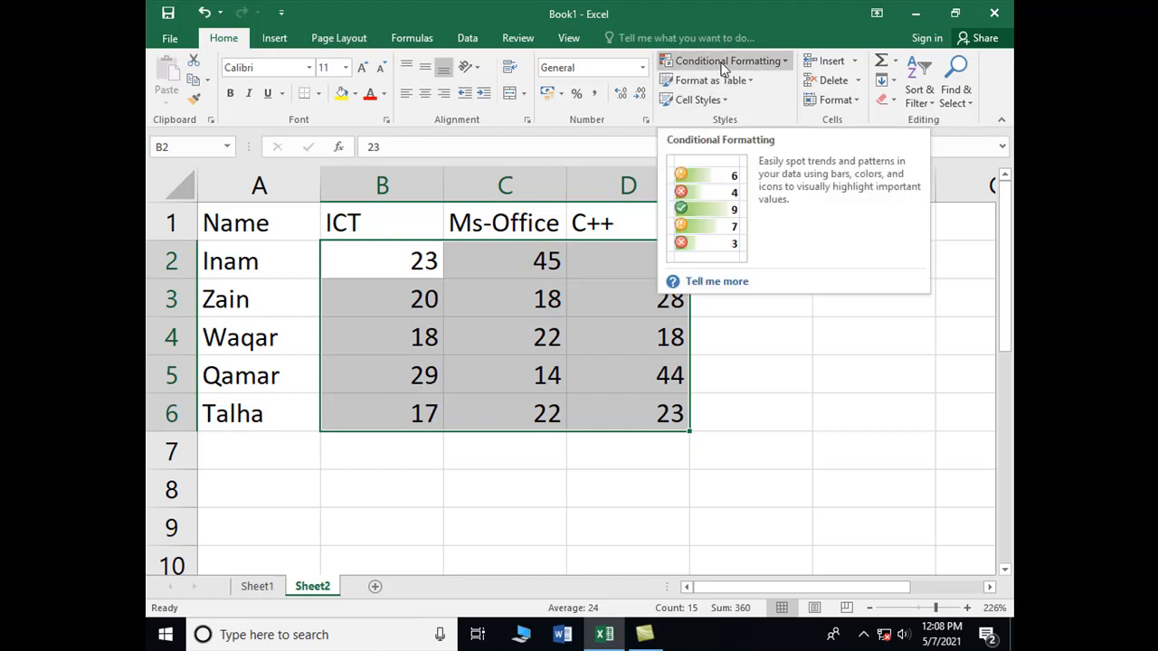
click(785, 62)
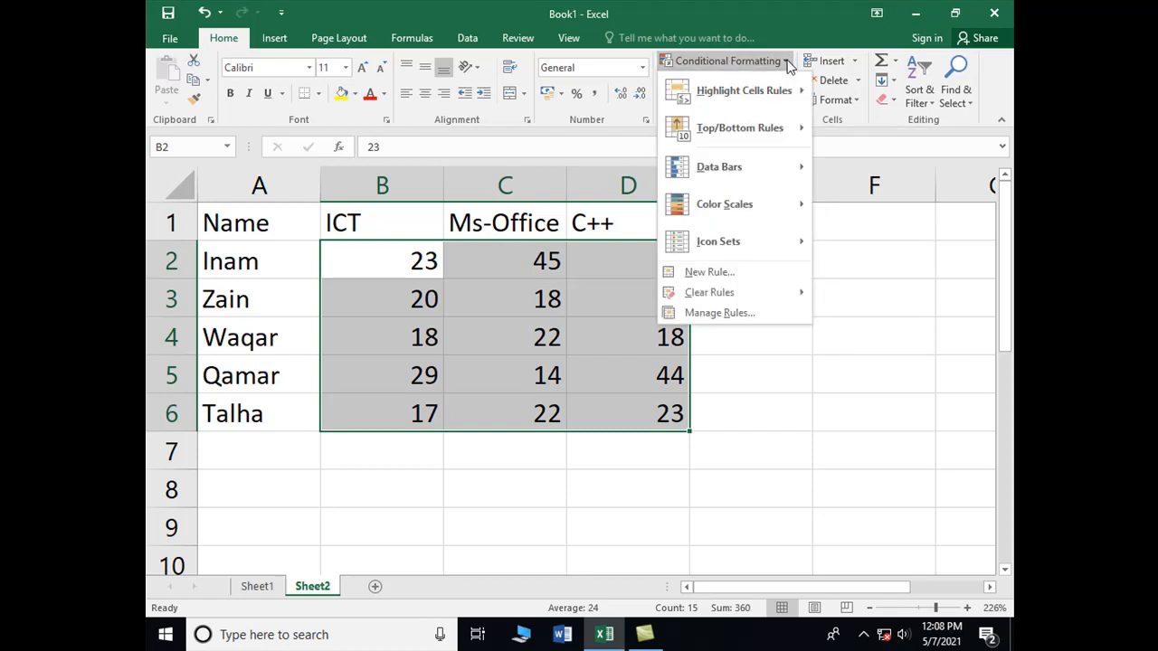
mouse_move(772, 95)
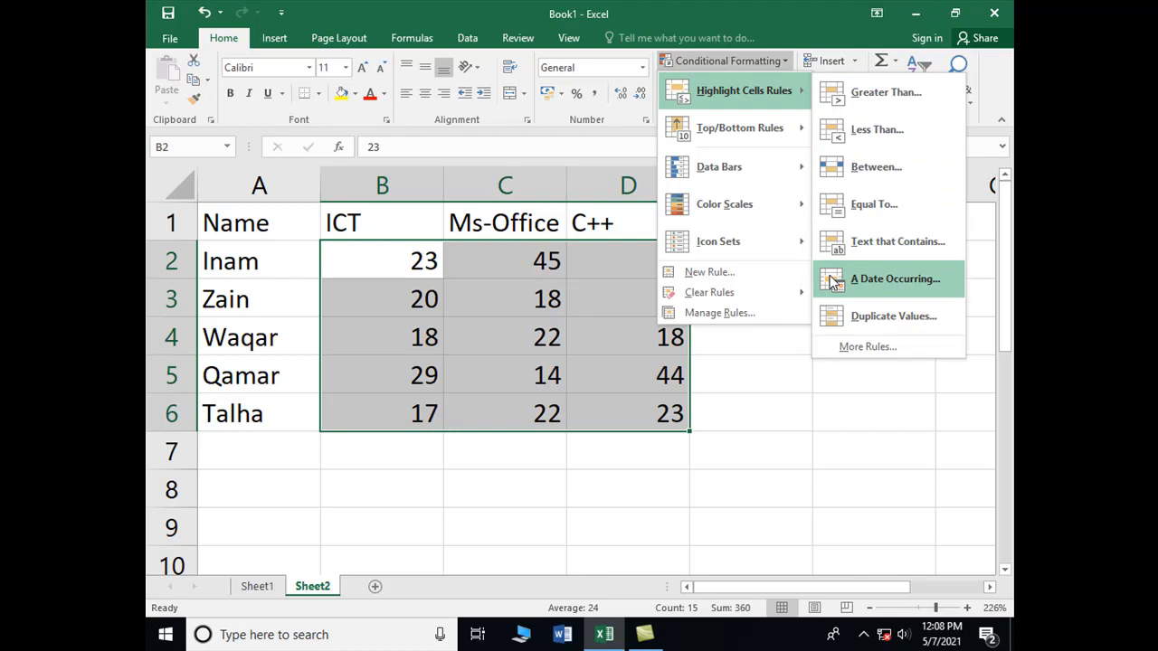
click(830, 140)
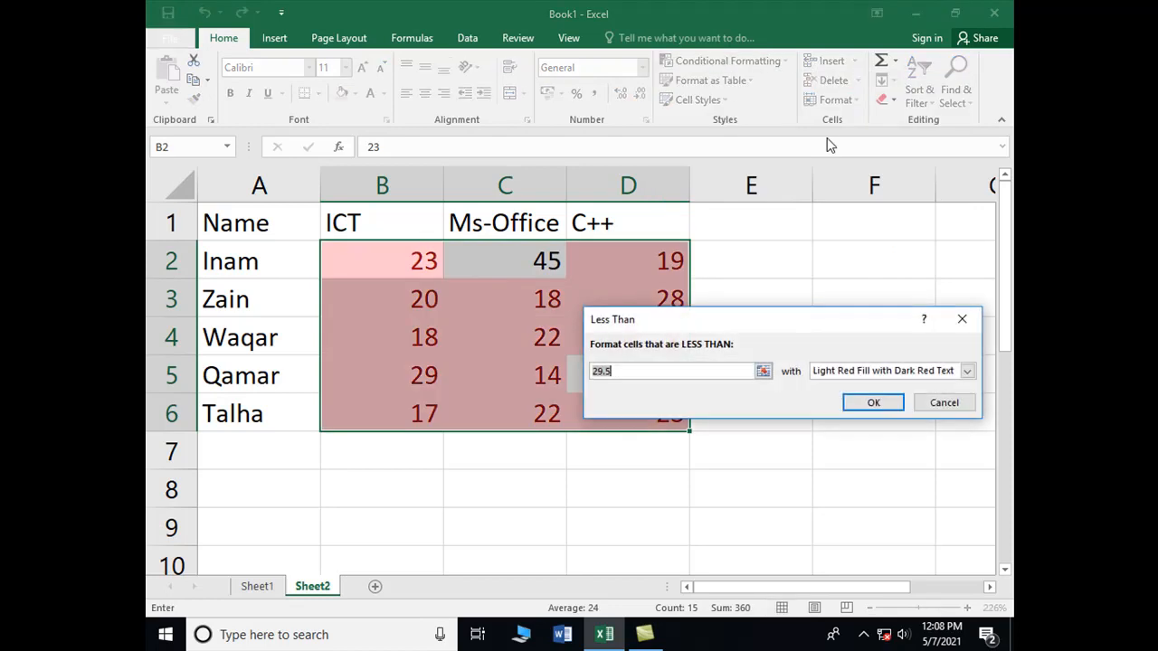
drag(667, 319, 646, 447)
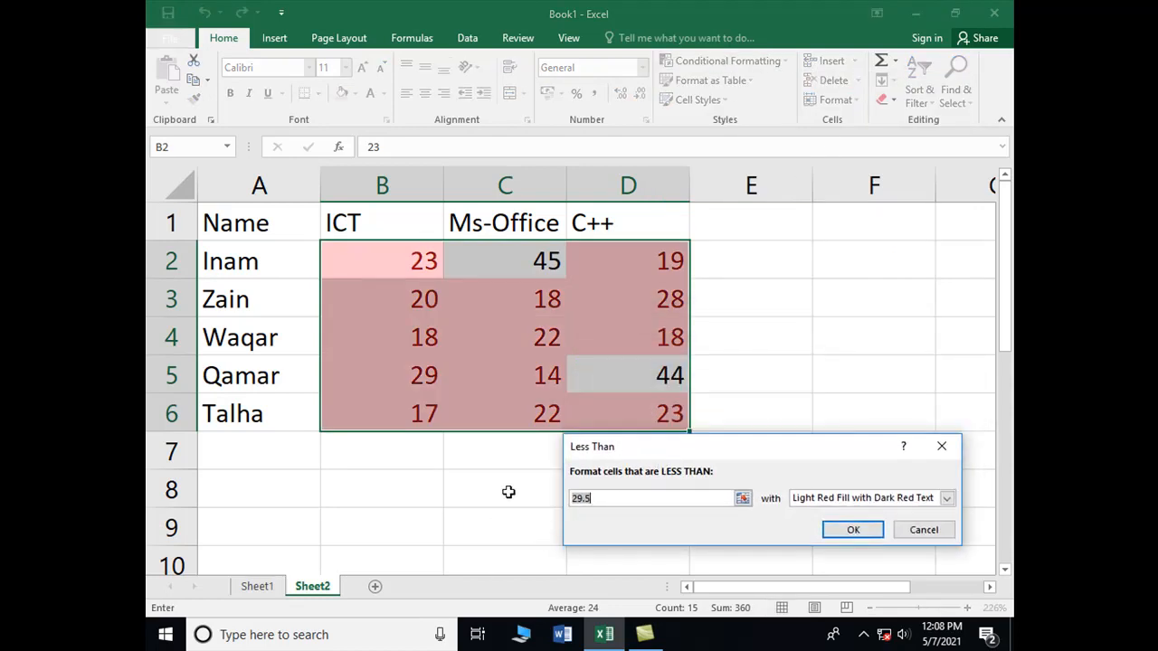
text(20)
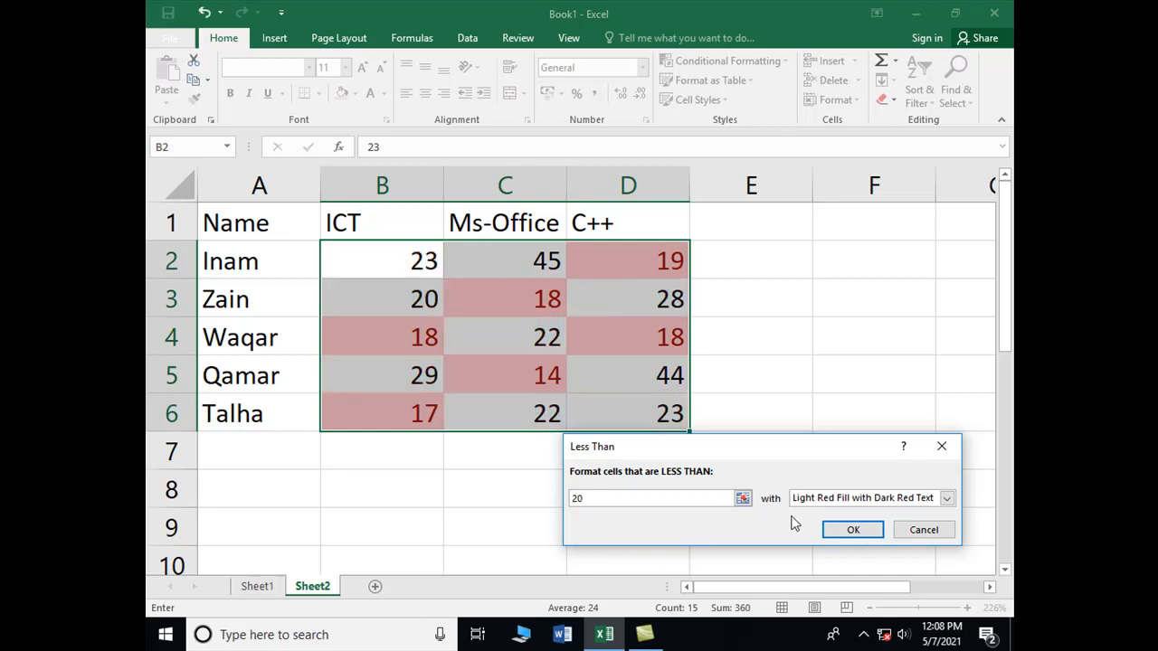
Step: Give the Less Than rule a custom format with a light gray background fill and apply it to the marks
click(946, 498)
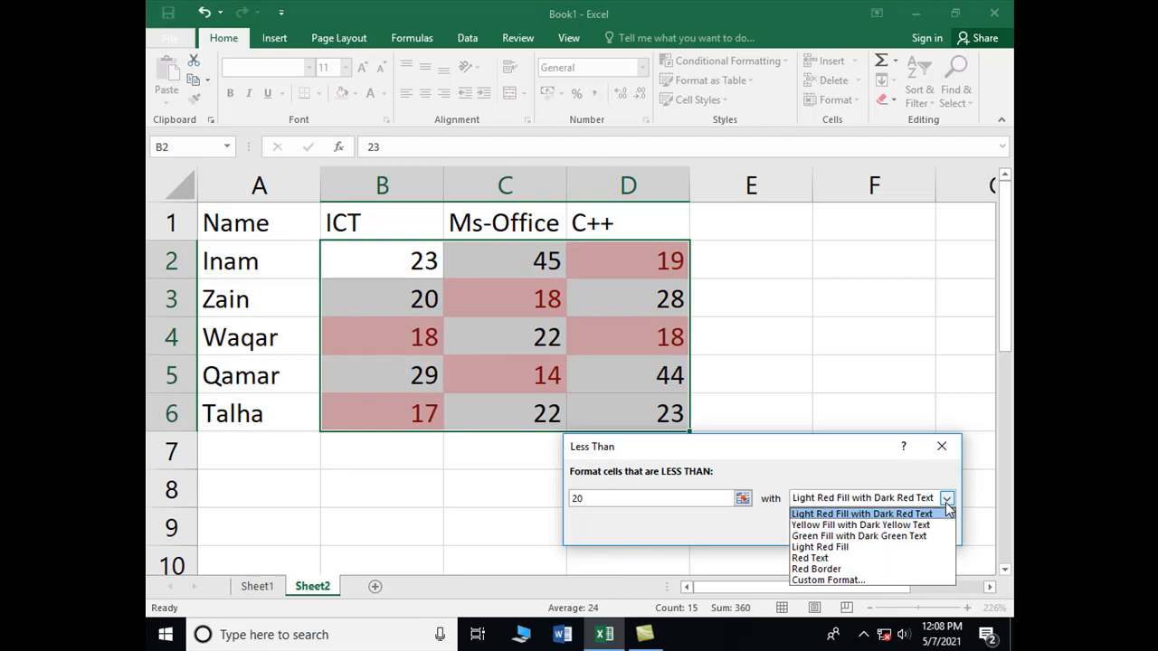
click(836, 580)
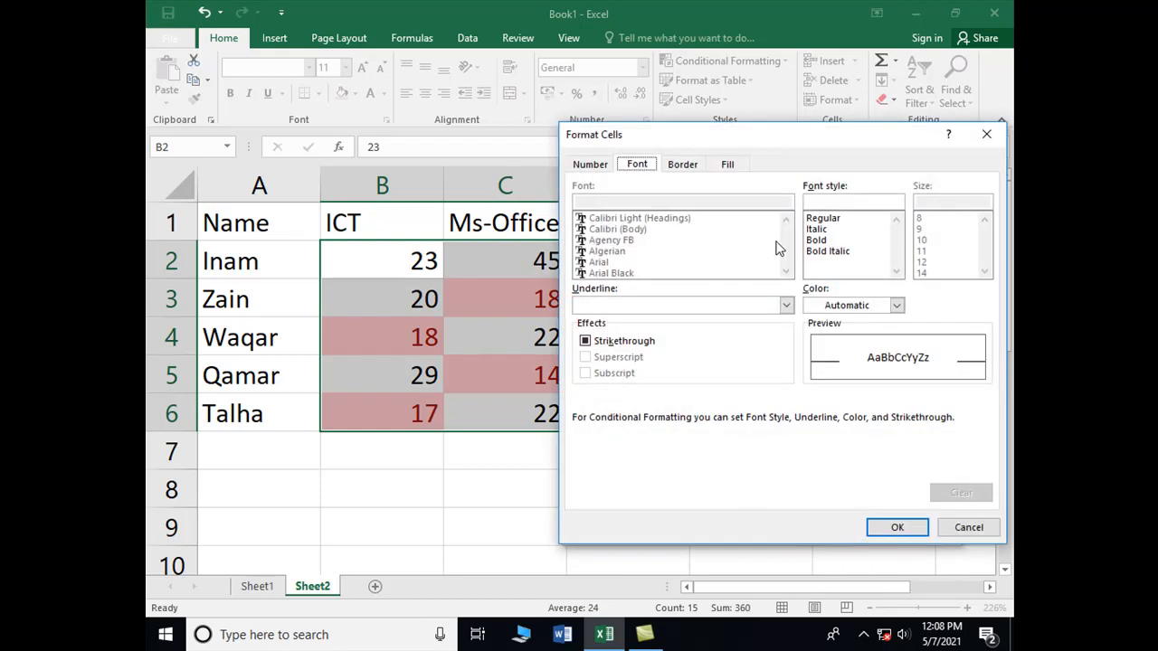
click(727, 164)
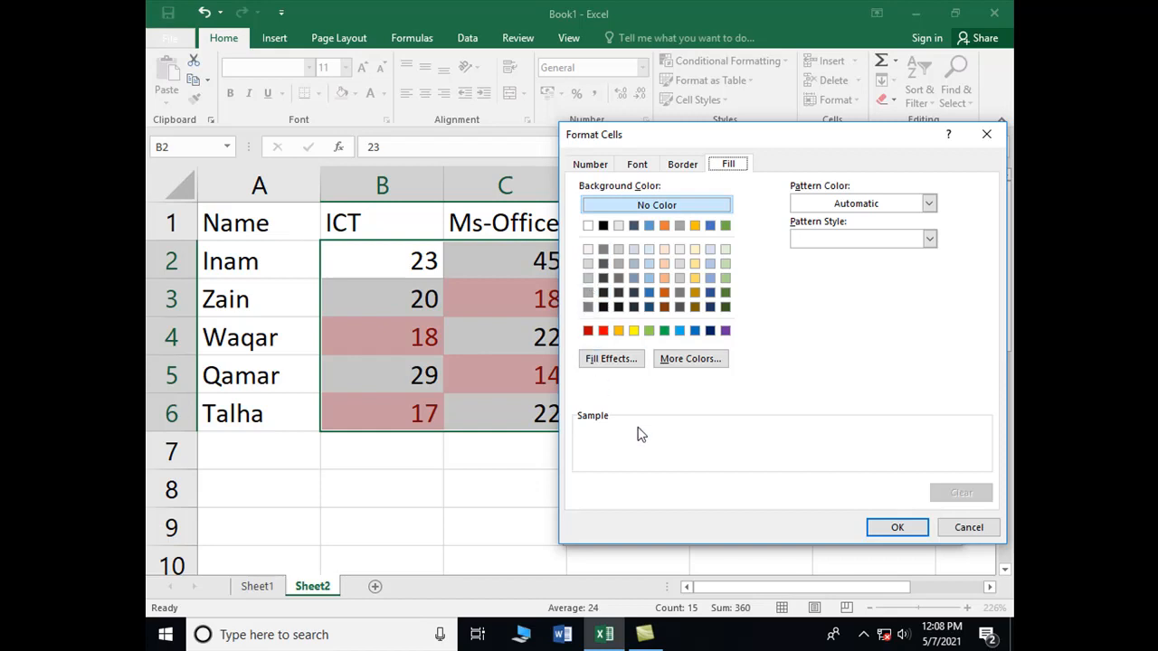
click(587, 264)
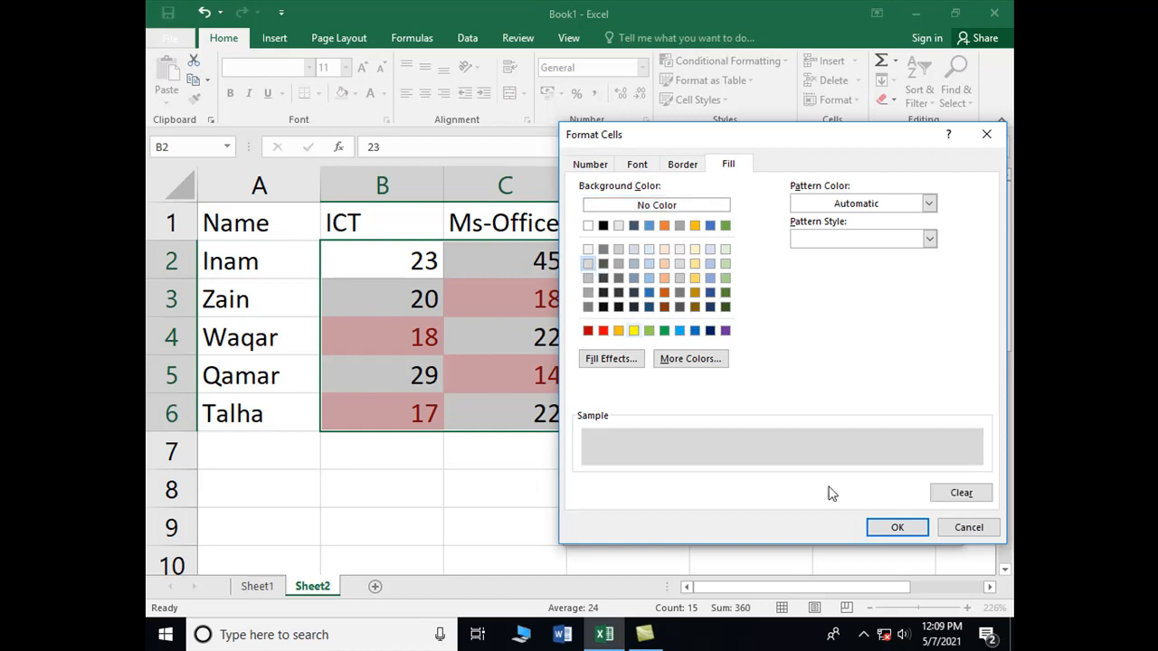
click(898, 529)
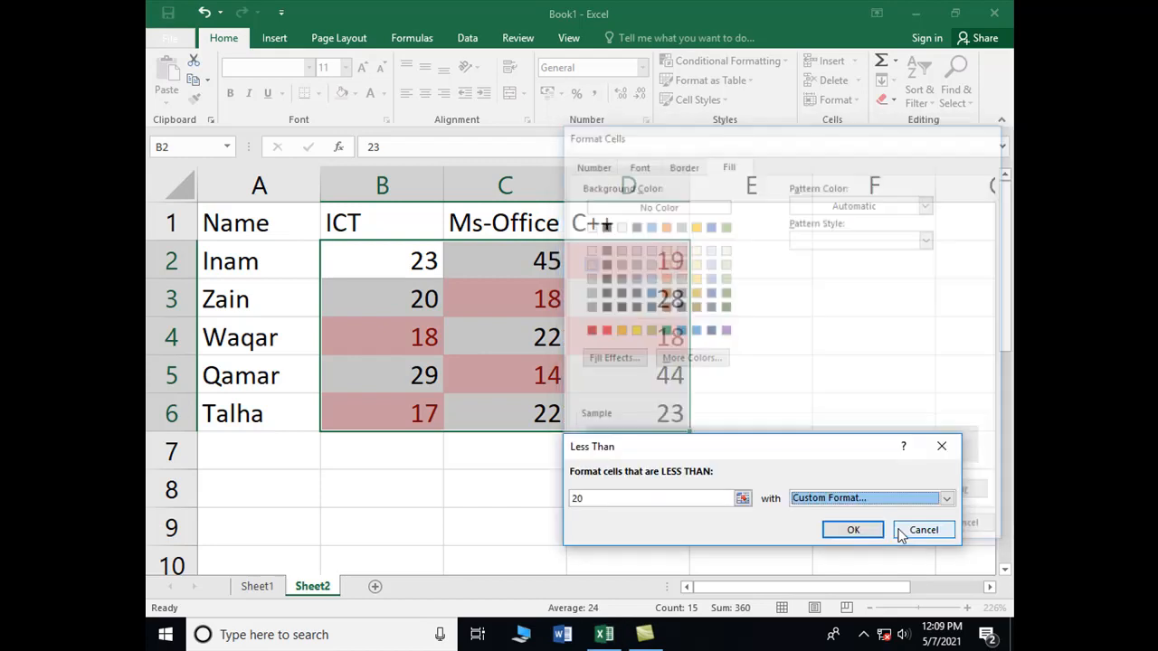
click(851, 531)
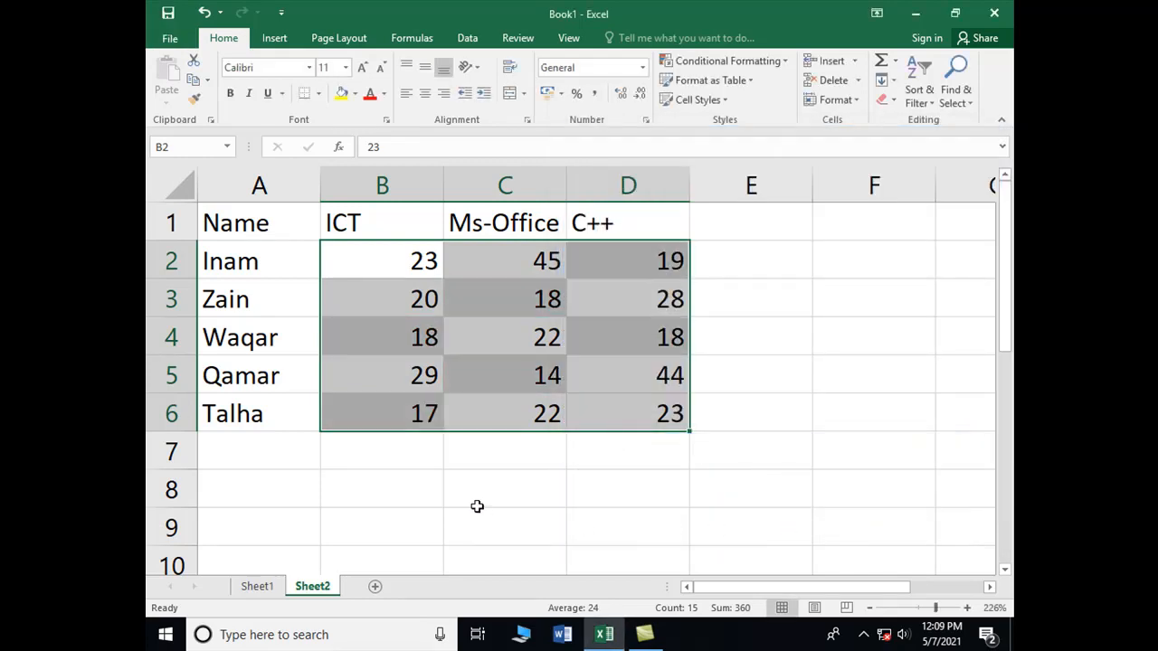
click(475, 503)
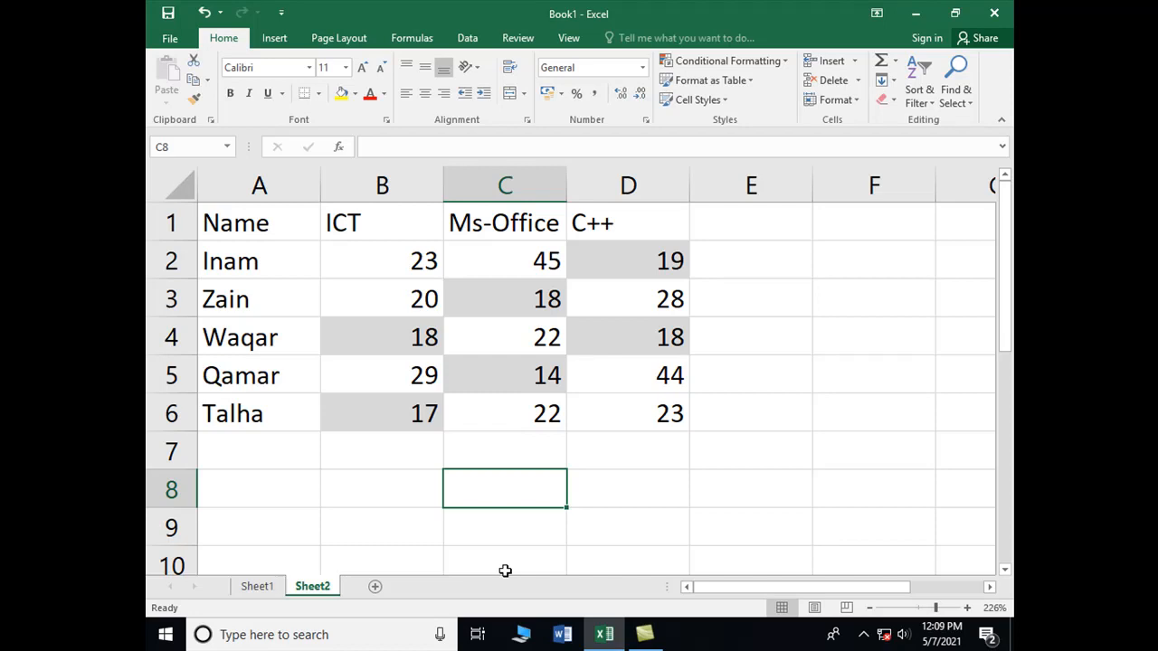
Step: Check the shaded marks table in the print preview at enlarged size, and return to the ICT mark in B4
key(ctrl+p)
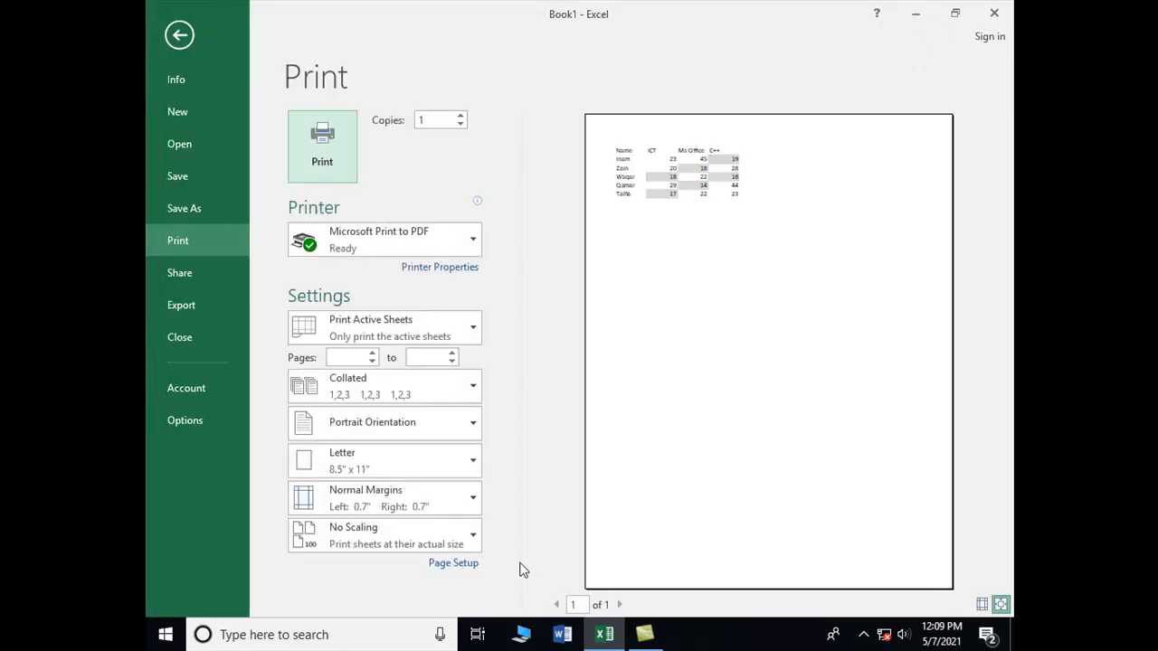
click(1000, 604)
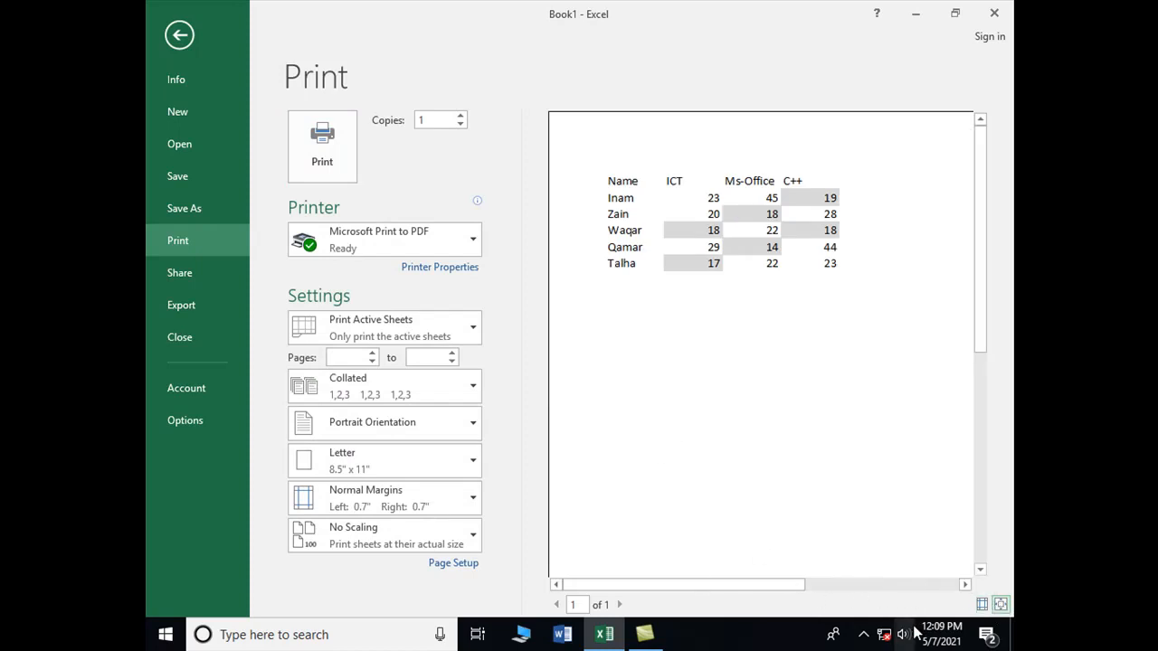
click(1001, 604)
click(1002, 604)
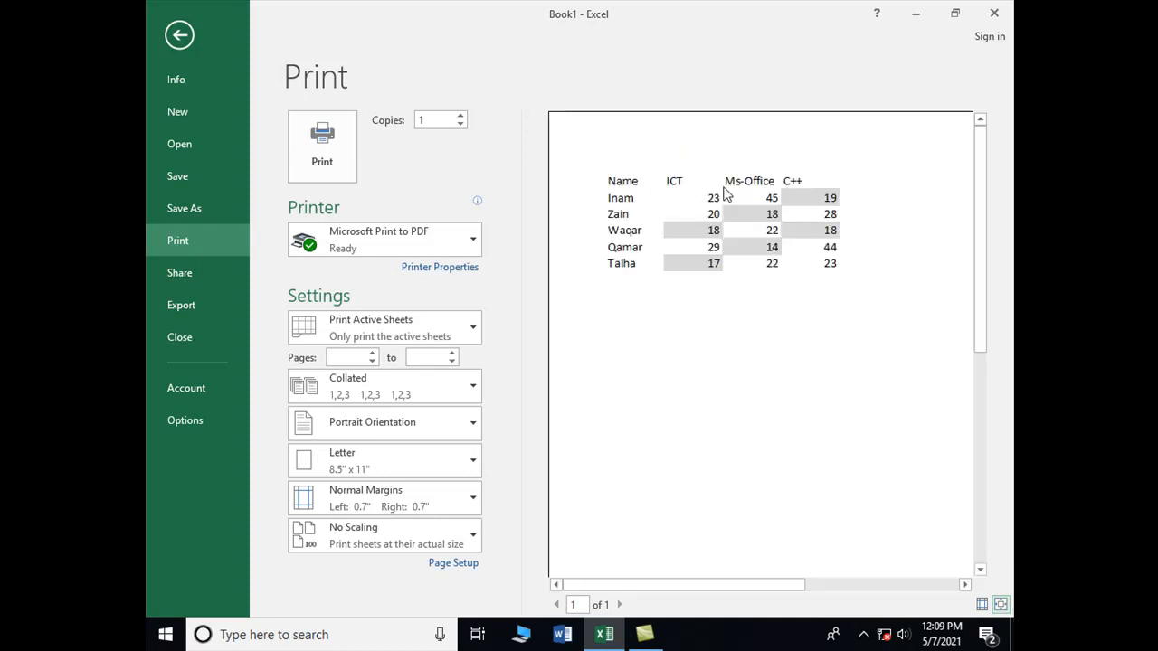
key(Escape)
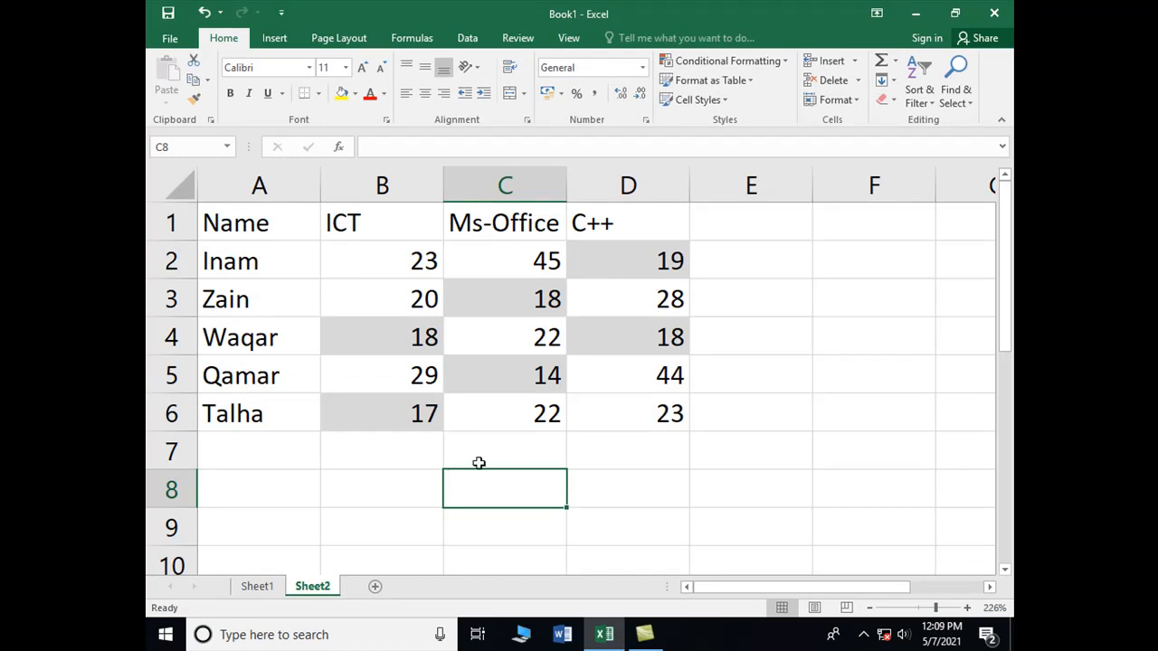
click(387, 353)
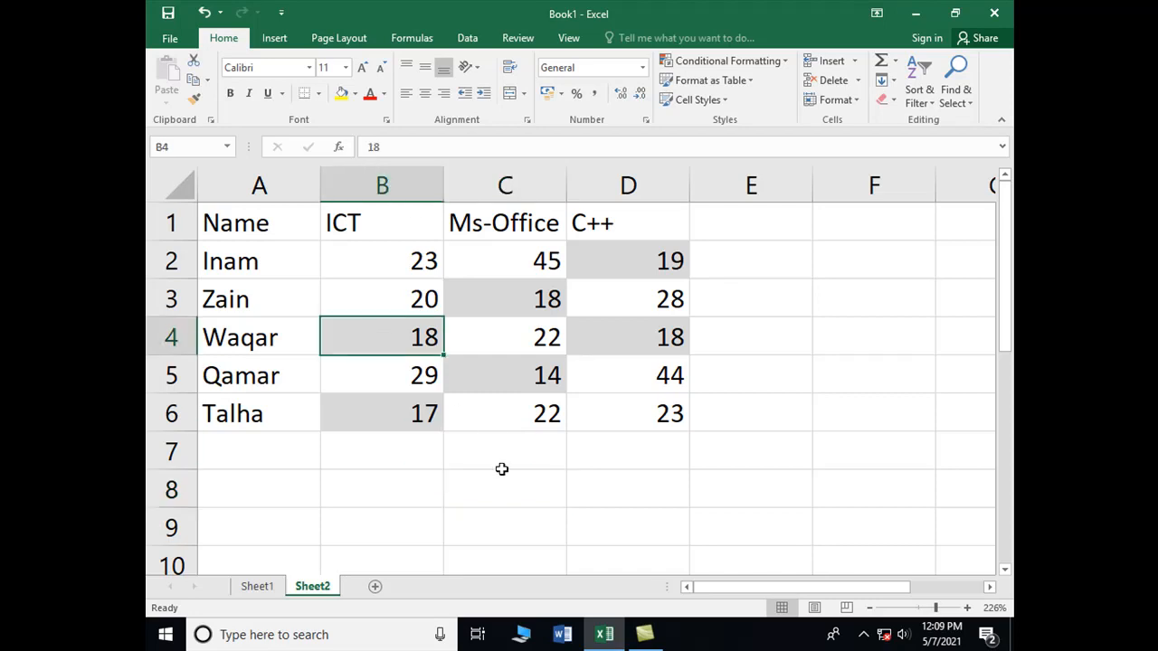
Step: Change the ICT mark in B4 to 28 and the C++ mark in D5 to 14
text(28)
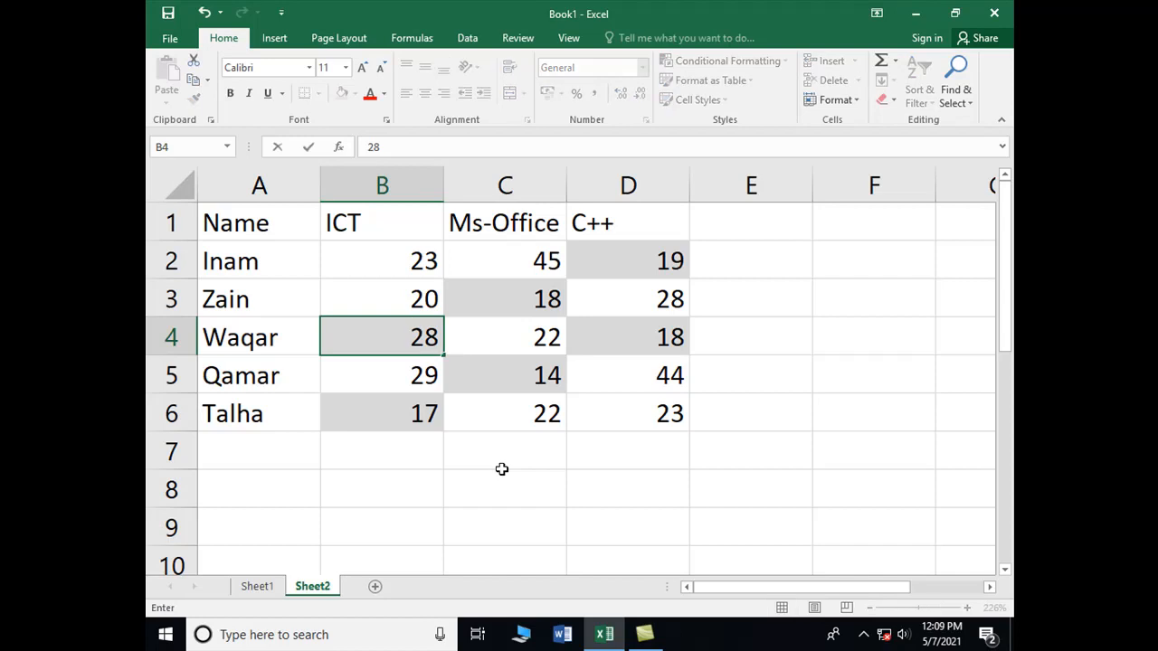
key(Return)
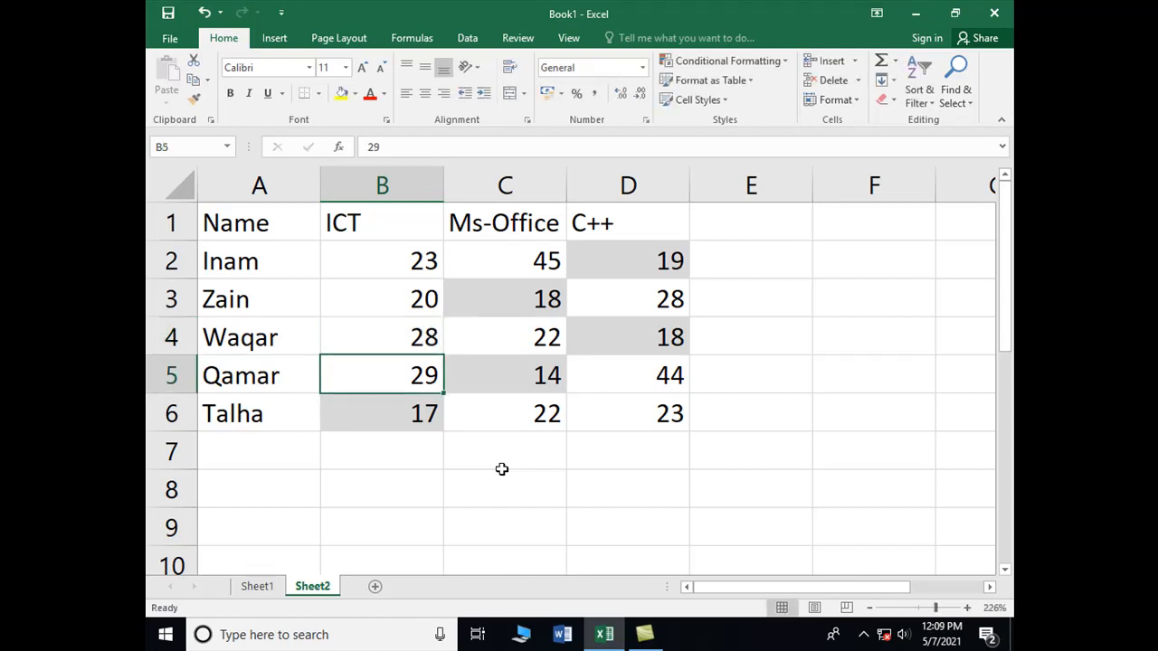
key(Up)
key(Right)
key(Down)
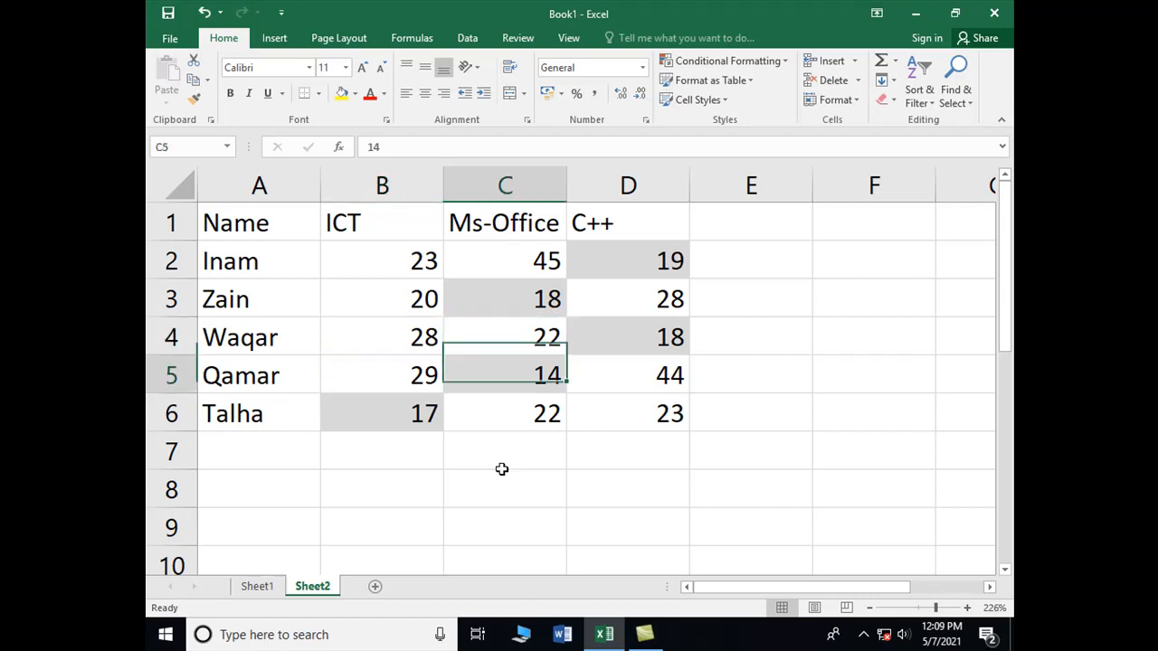
key(Right)
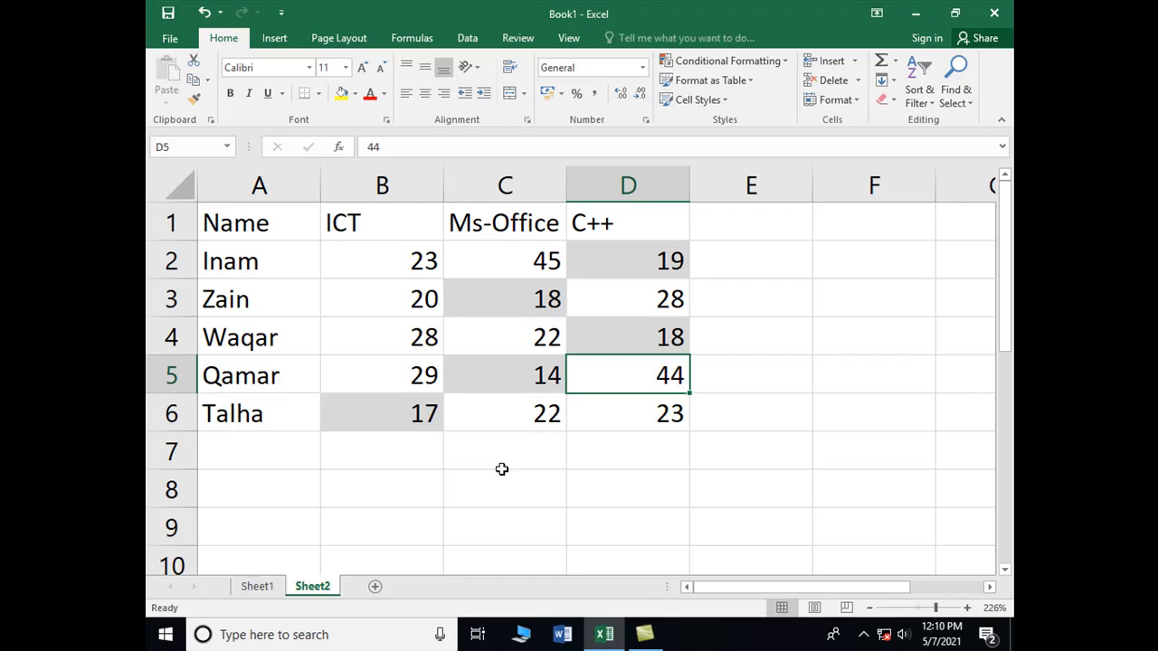
text(14)
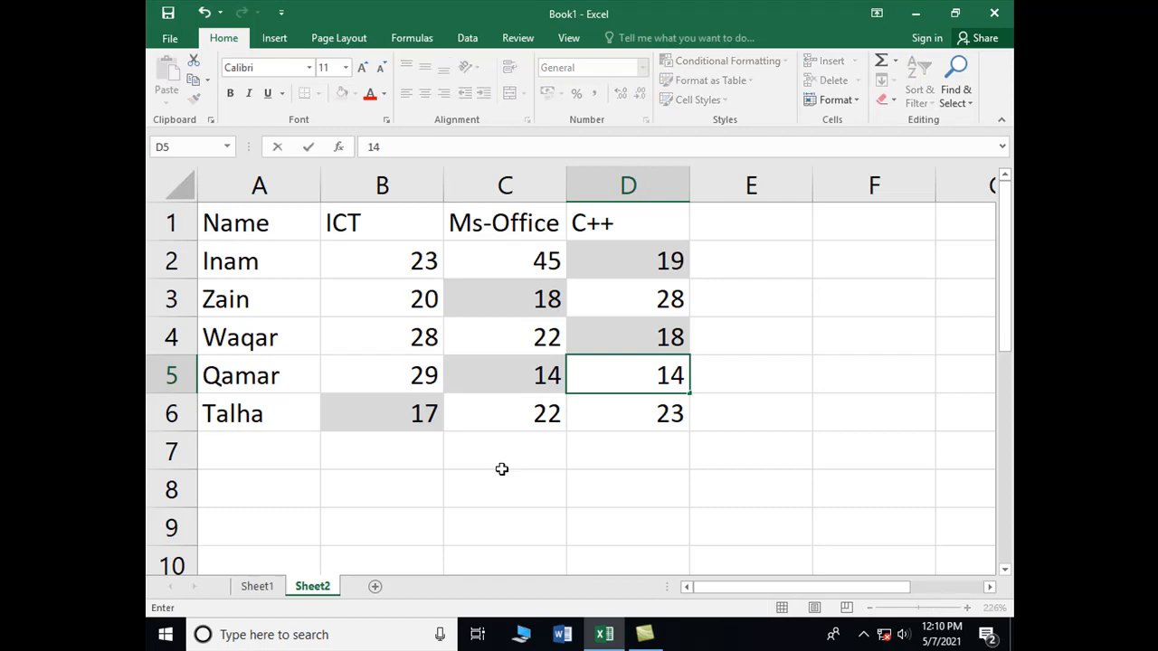
key(Return)
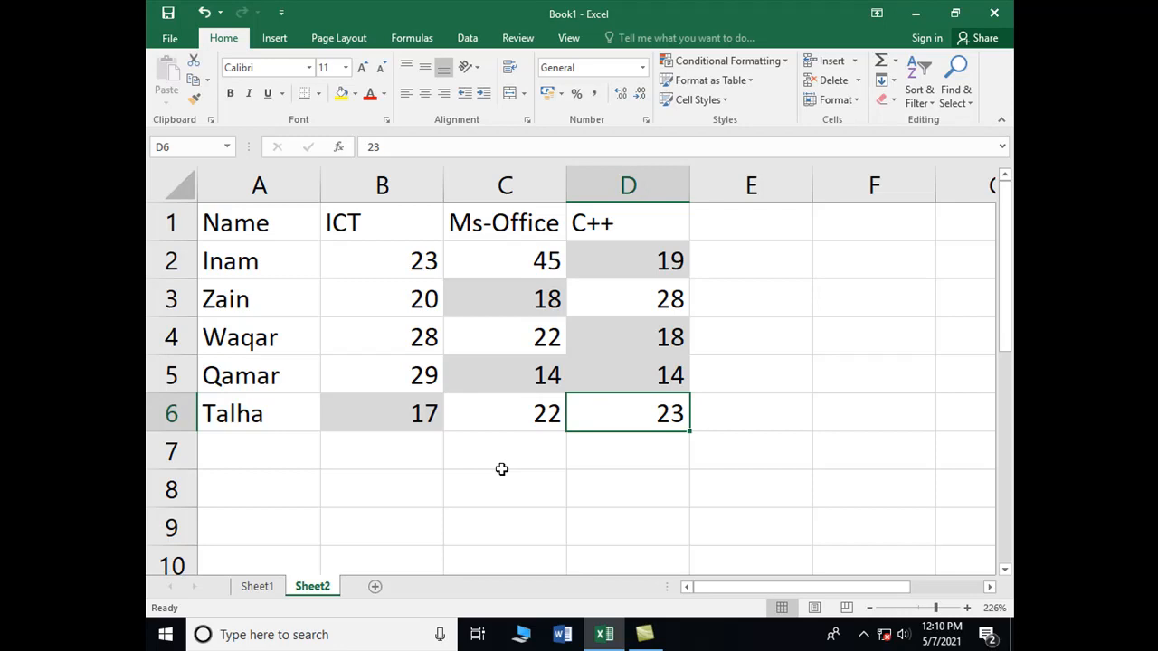
Step: Clear the conditional formatting rules from the selected marks in B2:D6
key(Up)
key(Up)
key(Up)
key(Up)
key(Up)
key(Down)
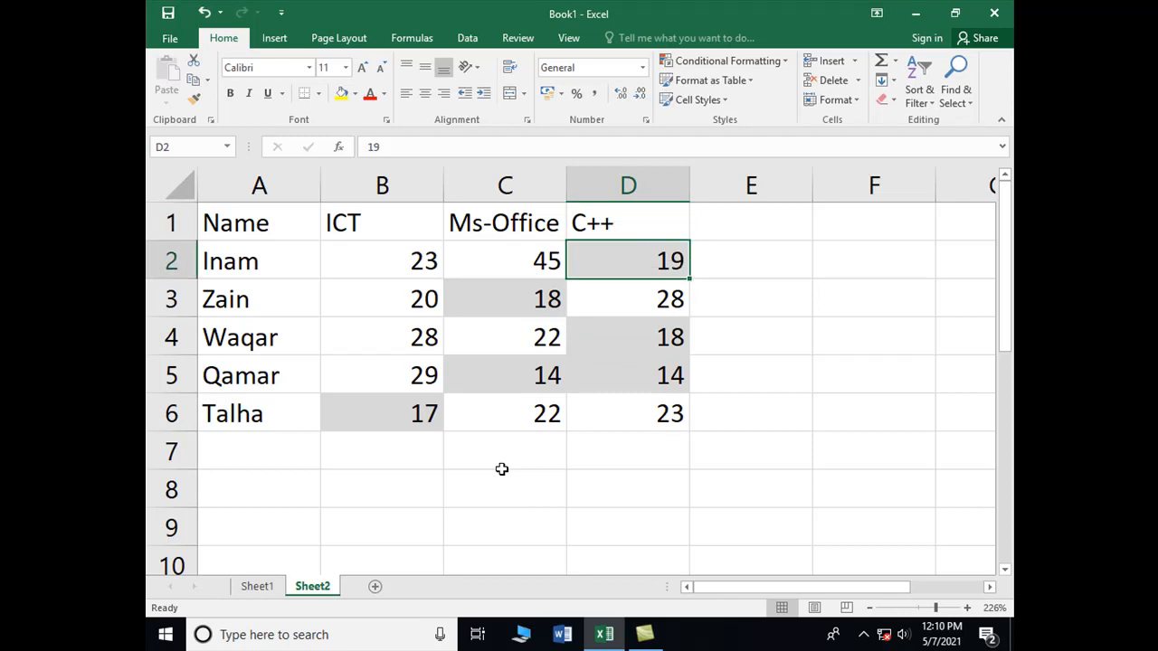
key(Left)
key(Left)
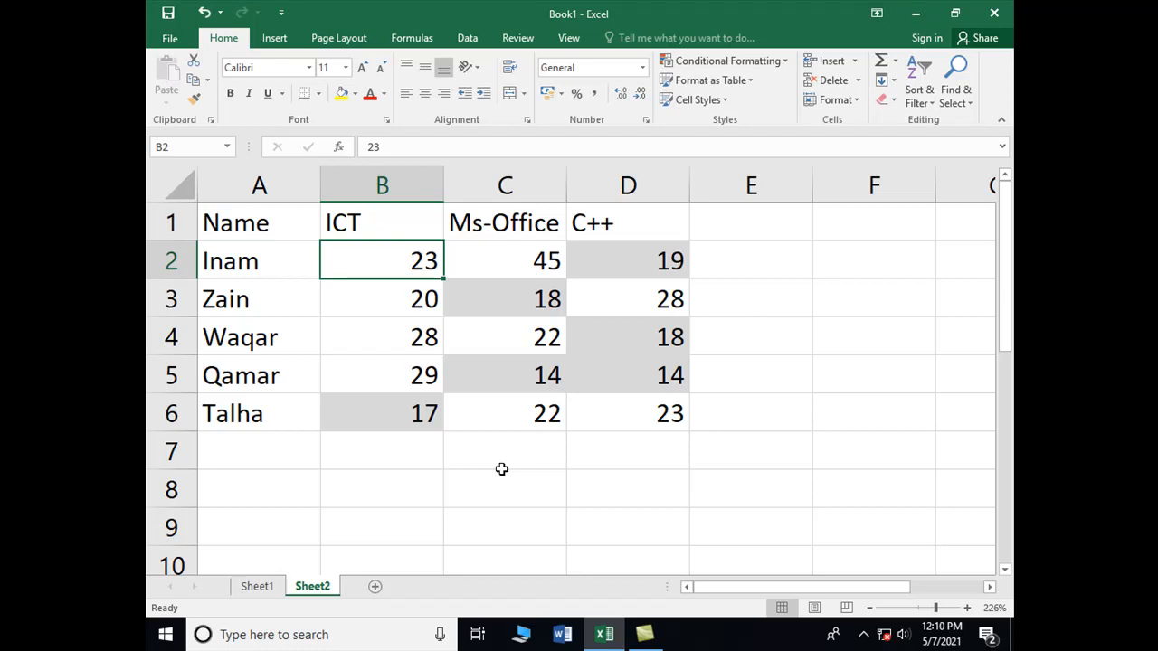
key(shift+Right)
key(shift+Right)
key(shift+Down)
key(shift+Down)
key(shift+Down)
key(shift+Down)
key(shift+Down)
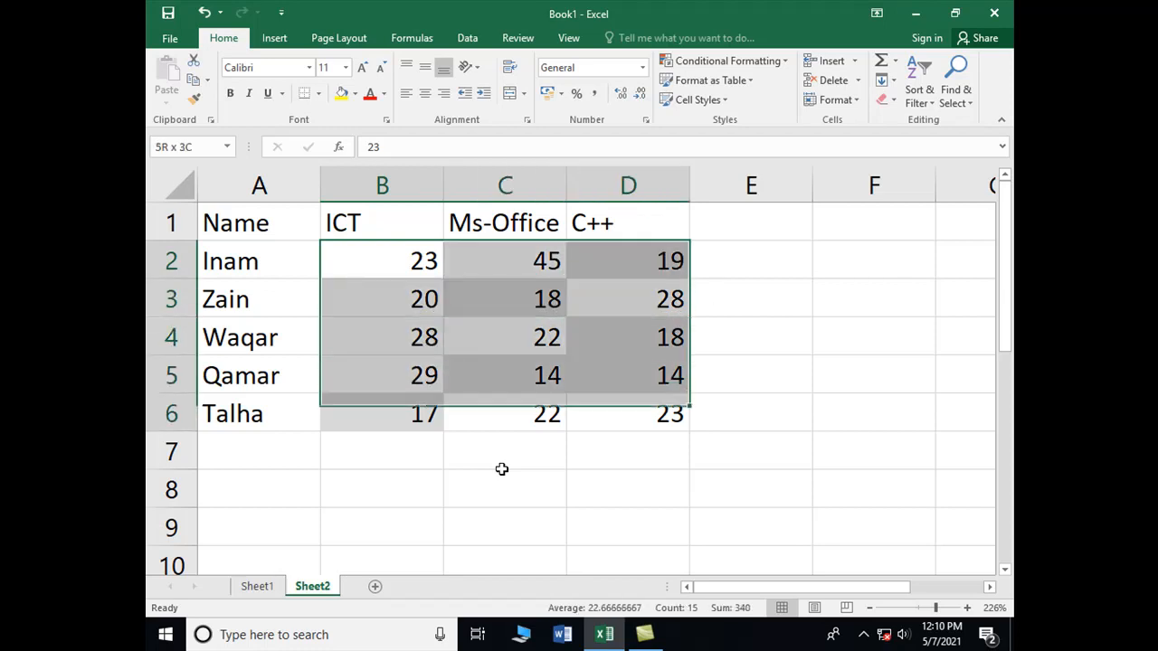
key(shift+Up)
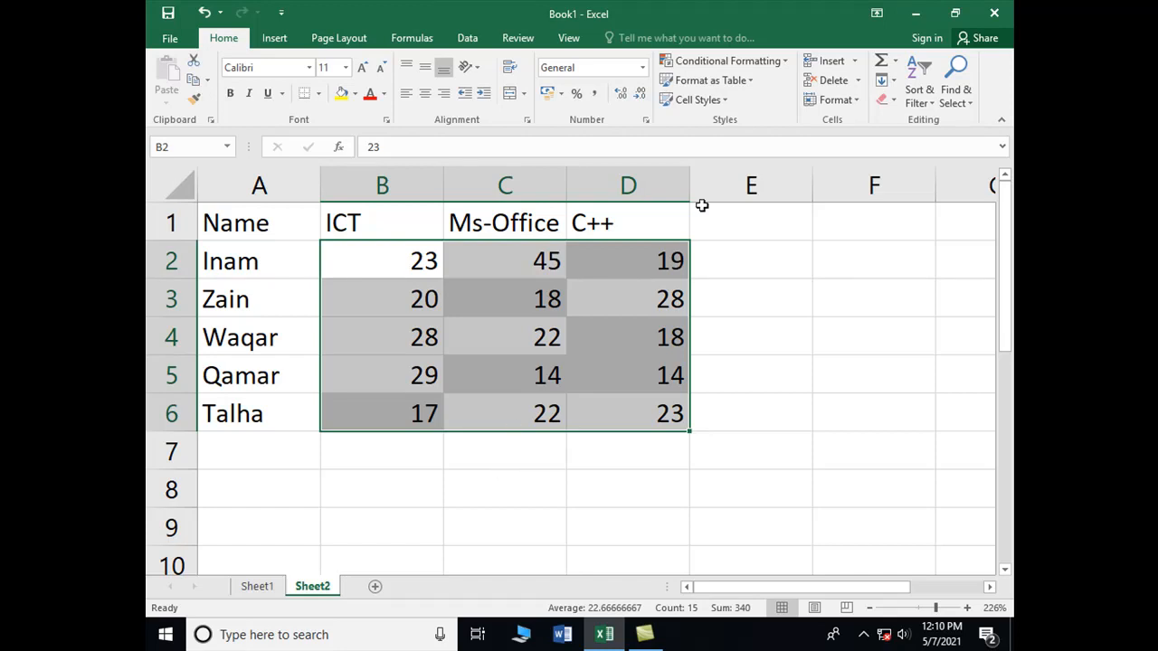
click(785, 64)
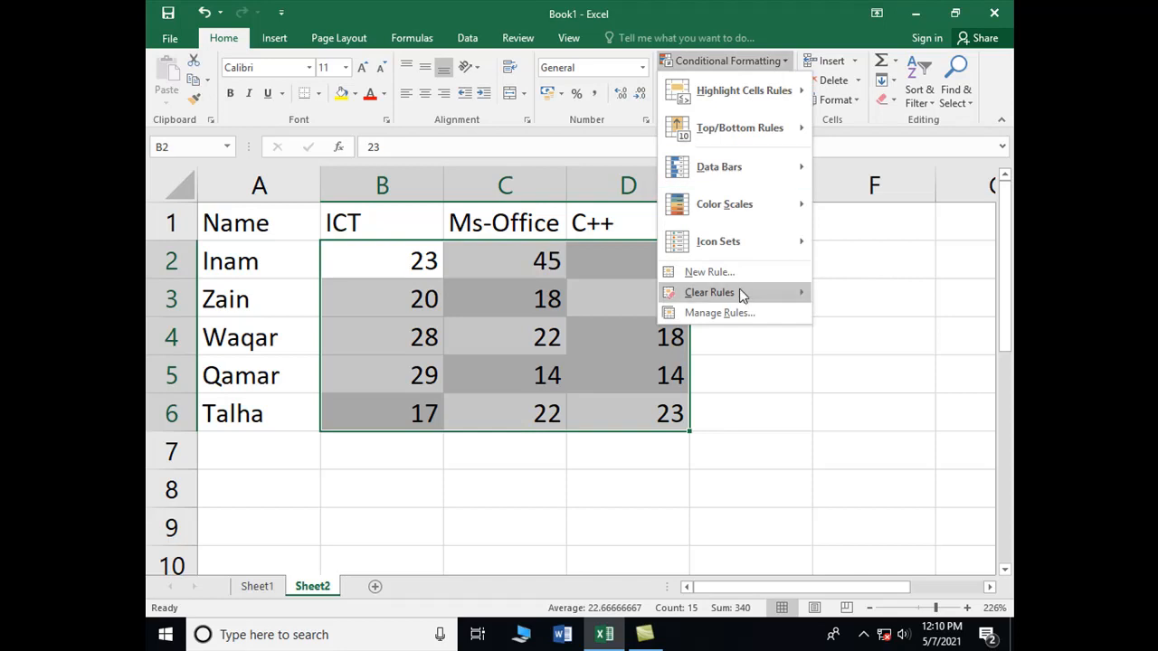
mouse_move(736, 300)
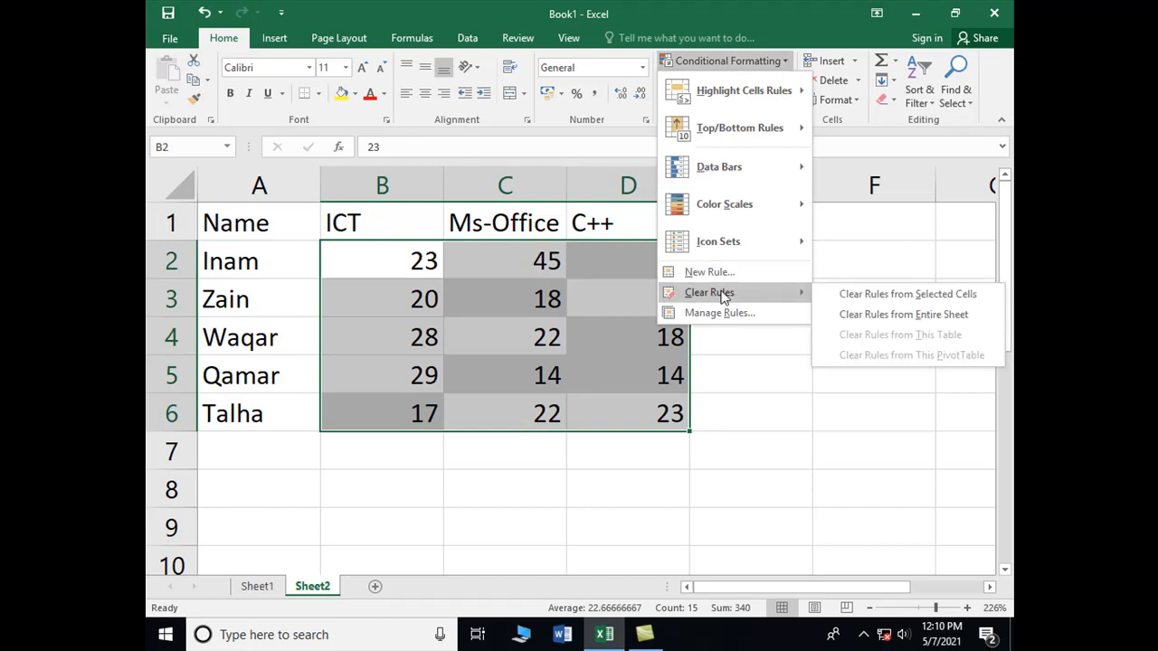
click(889, 295)
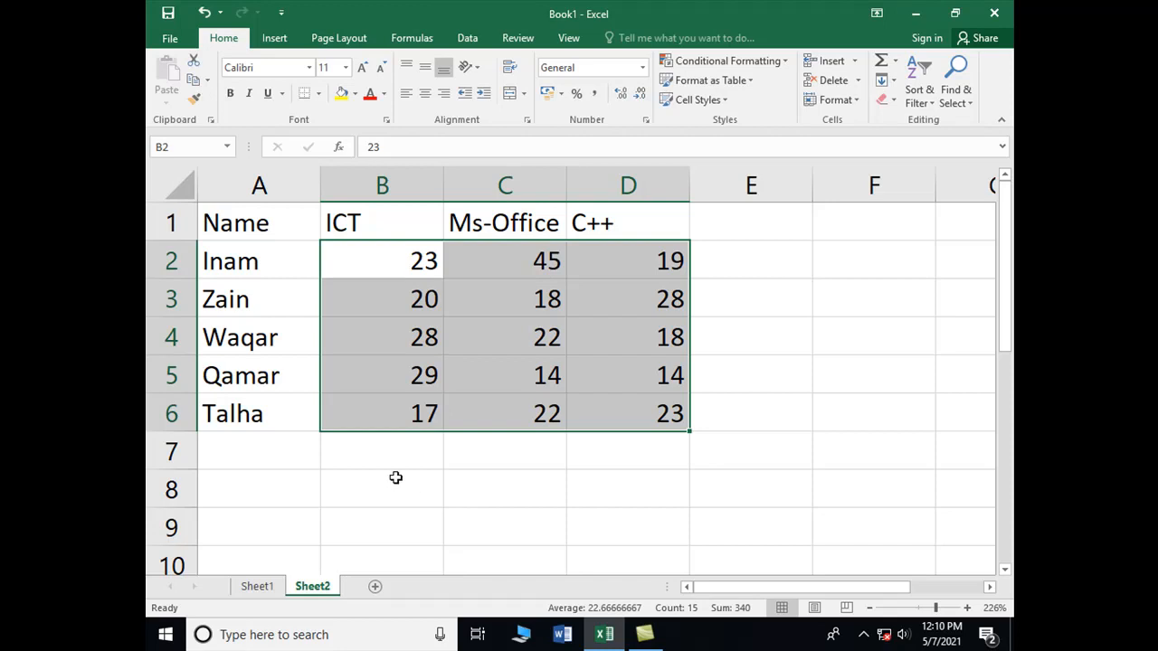
Step: Highlight the top 3 ICT marks in B2:B6 using Light Red Fill with Dark Red Text, and undo the rule
click(376, 265)
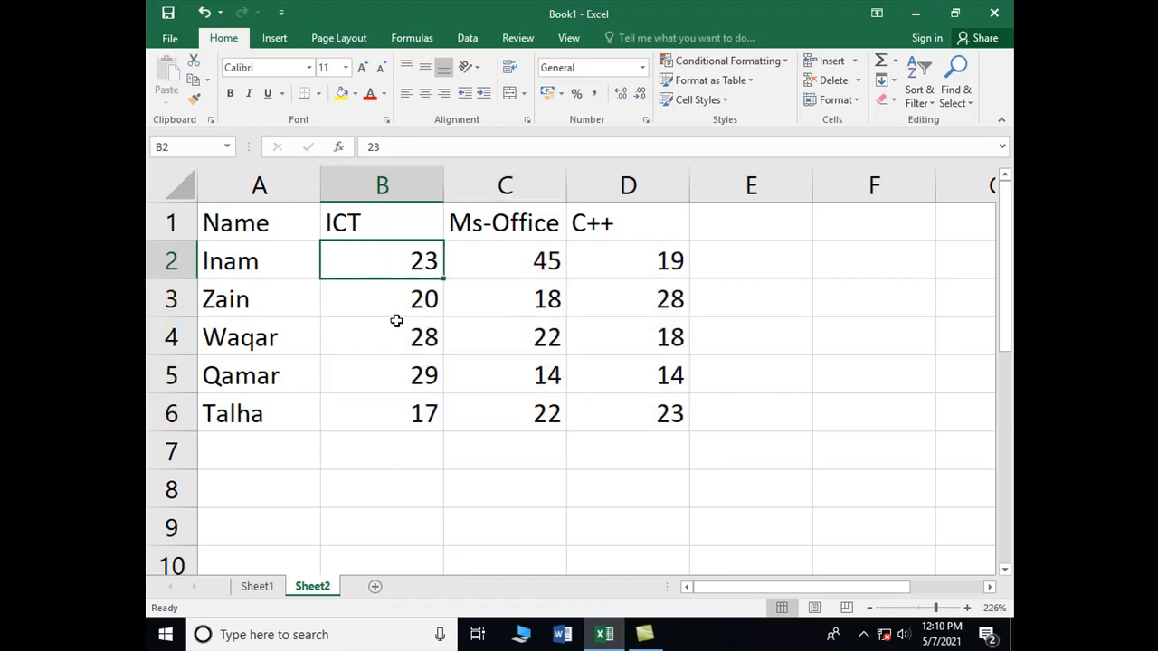
drag(377, 266, 381, 407)
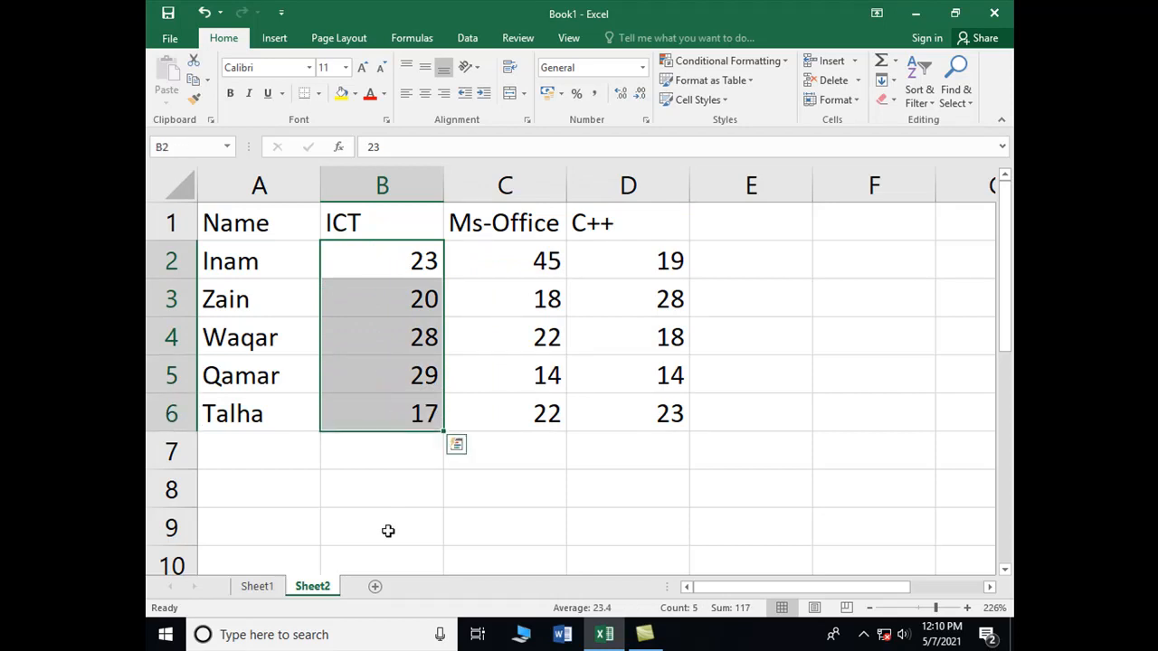
click(787, 63)
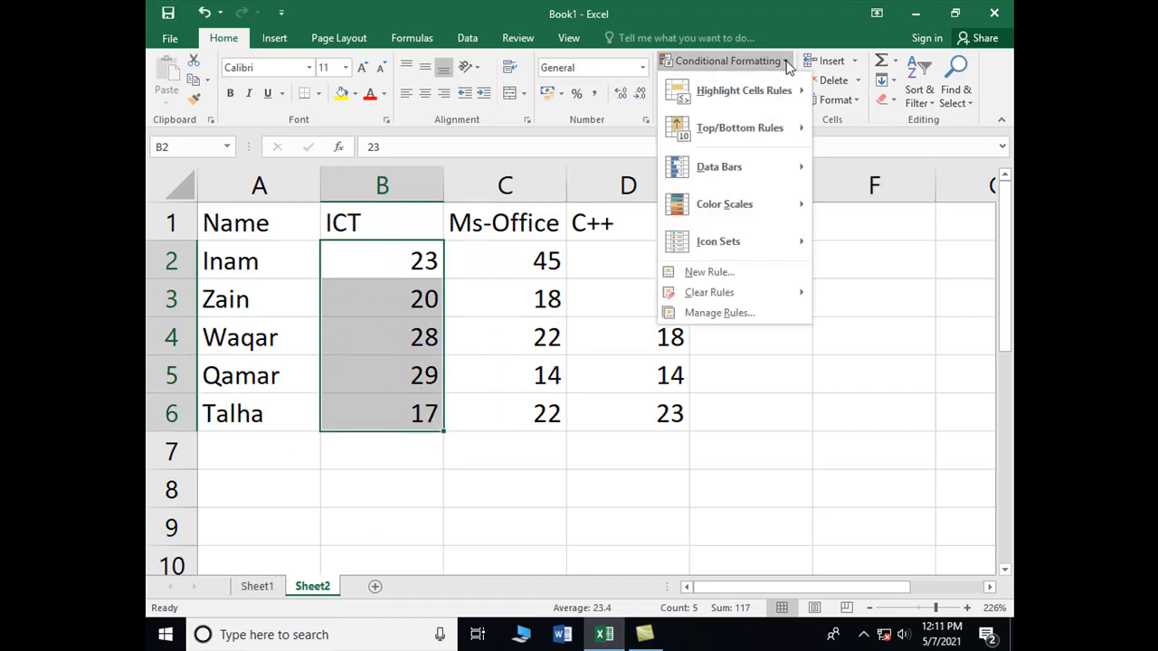
mouse_move(772, 89)
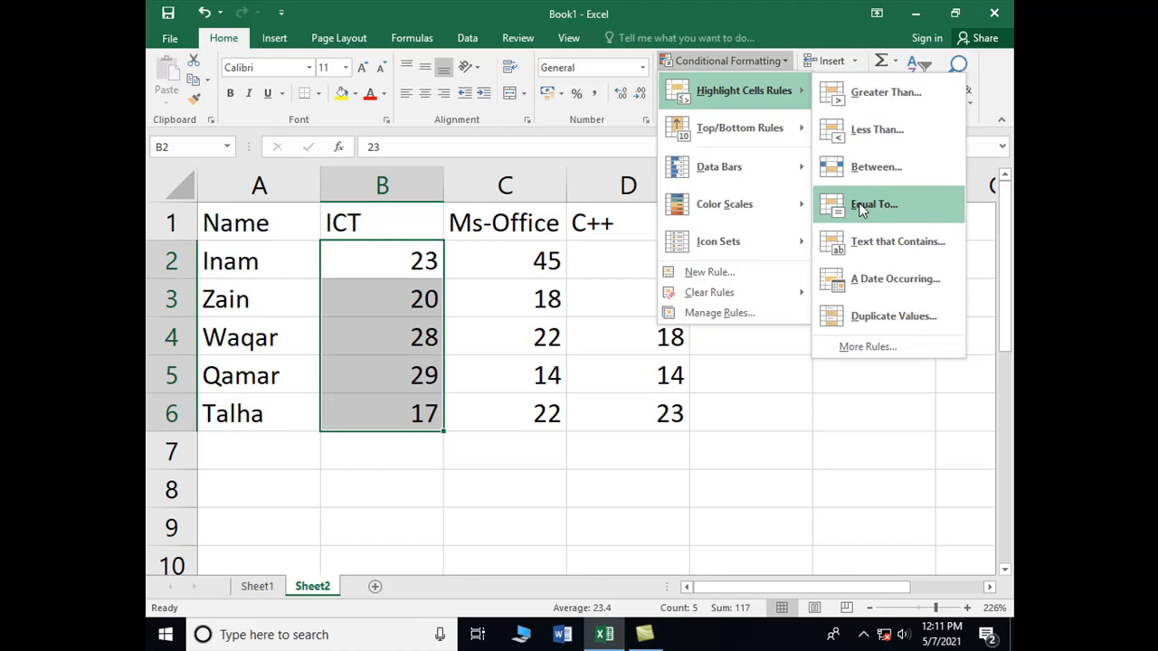
mouse_move(748, 142)
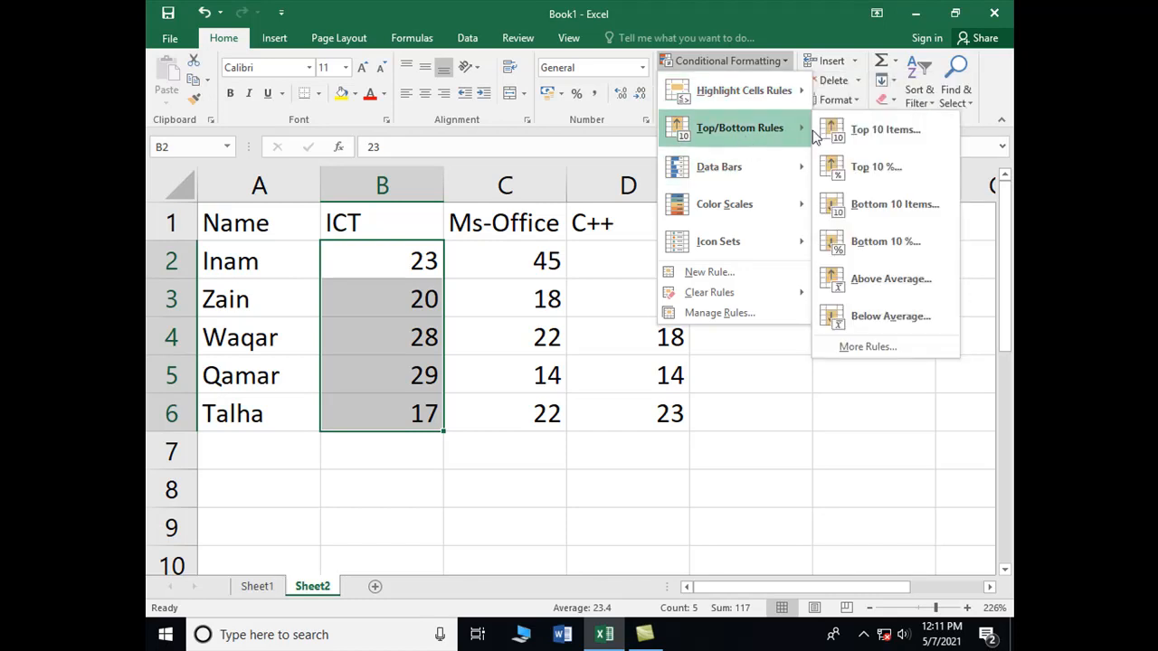
click(875, 131)
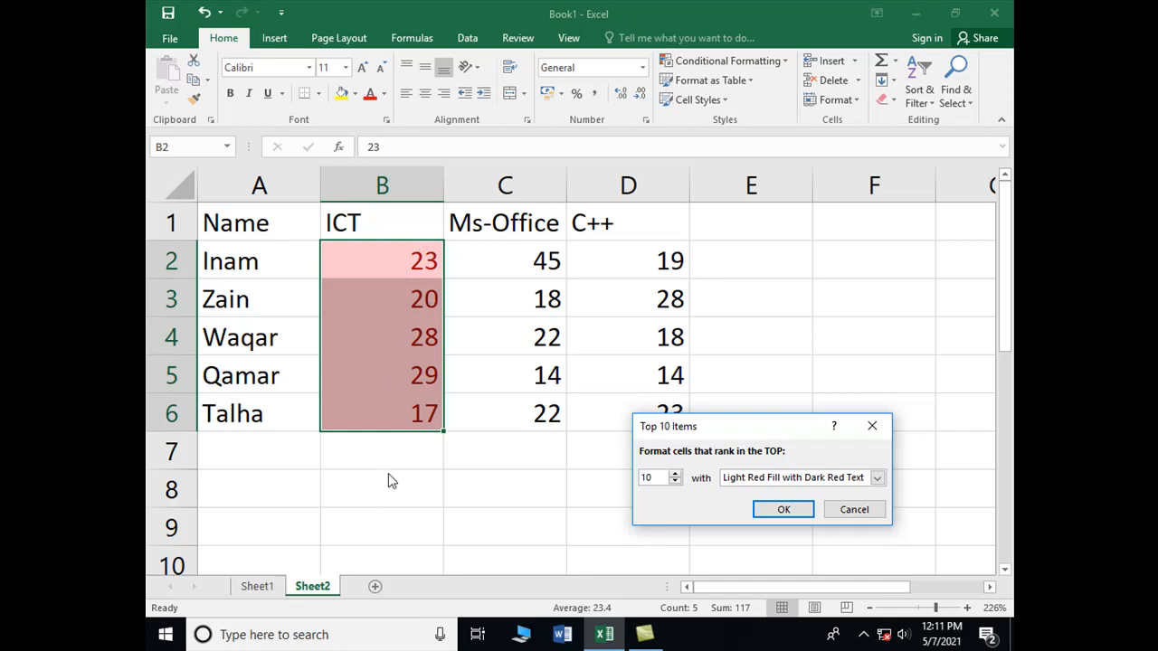
click(678, 482)
text(3)
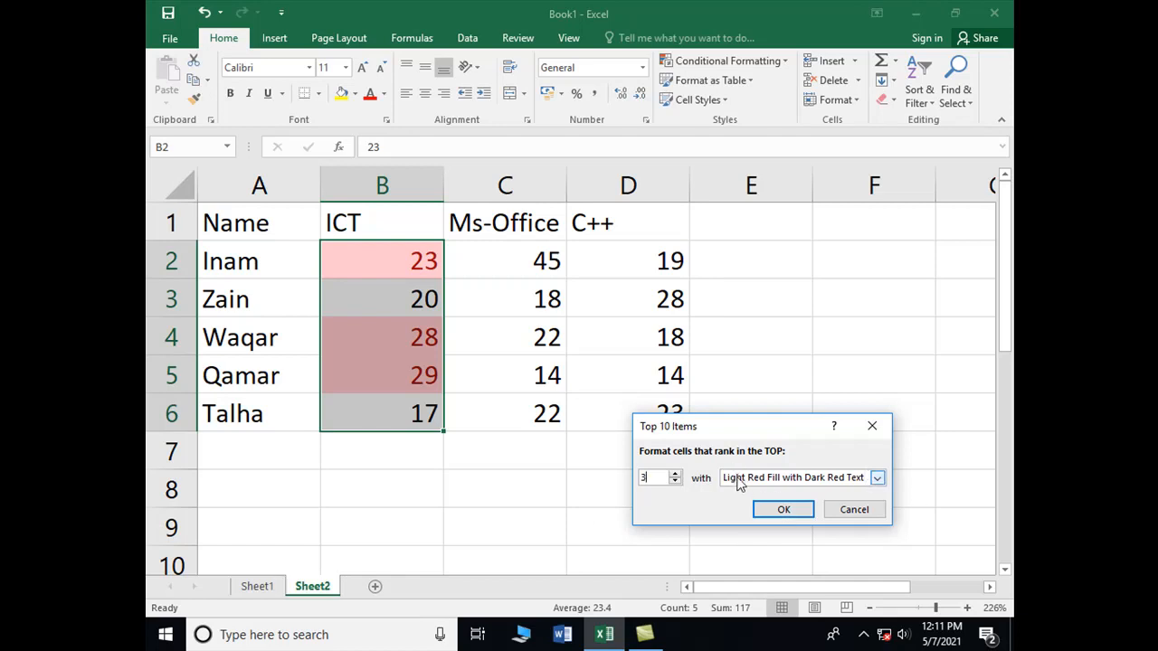
click(779, 511)
click(362, 465)
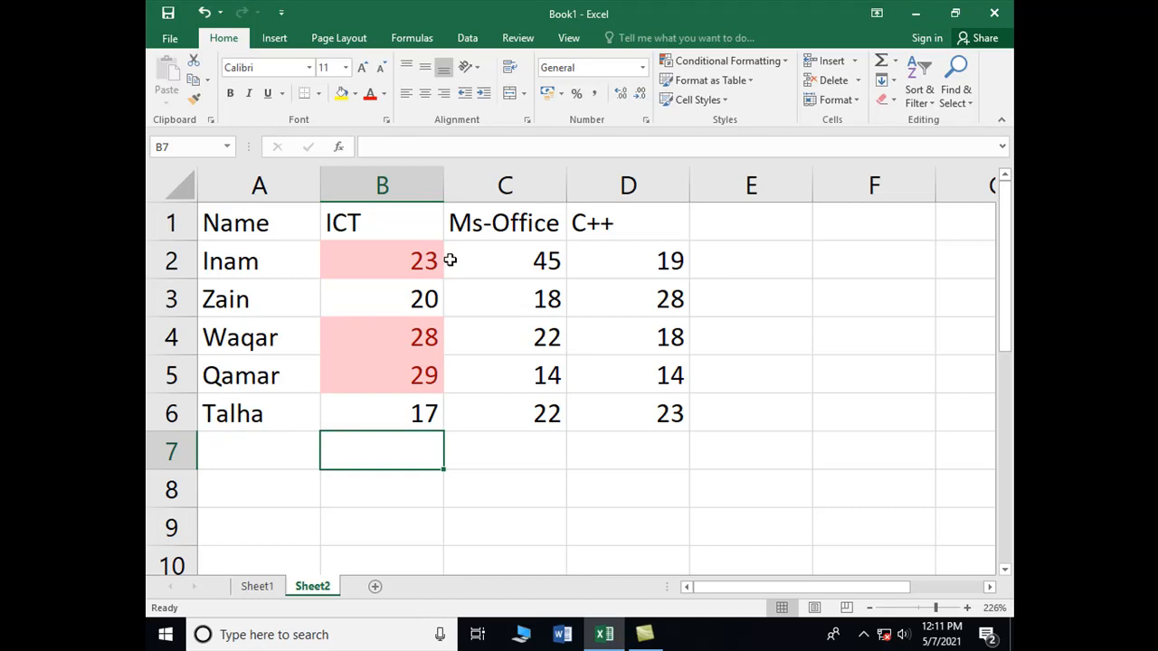
key(ctrl+z)
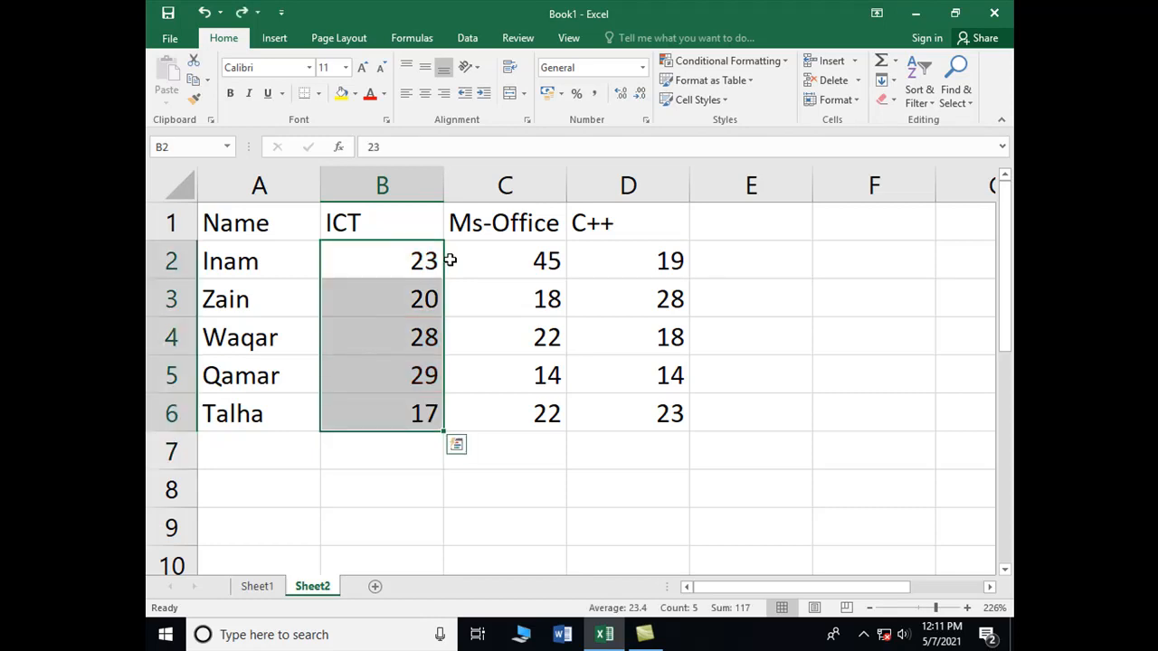
Step: Apply a Bottom 10 Items rule to the Ms-Office marks in C2:C6, set to 3 with Light Red Fill with Dark Red Text
key(Up)
key(Down)
key(Right)
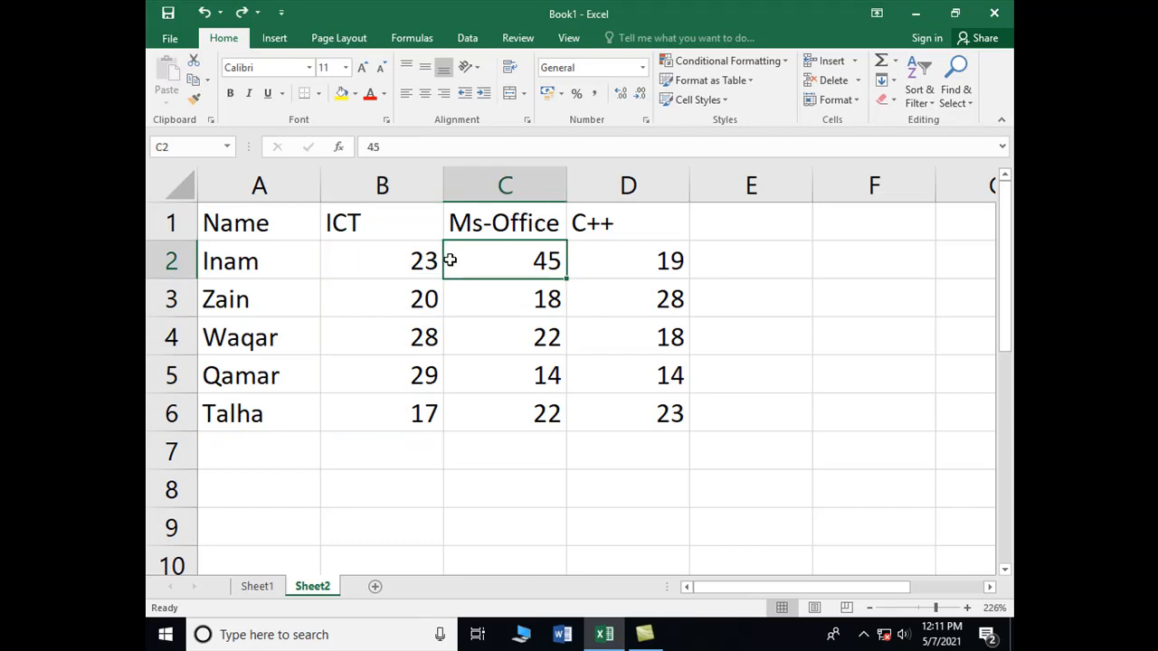
key(shift+Down)
key(shift+Down)
key(shift+Down)
key(shift+Down)
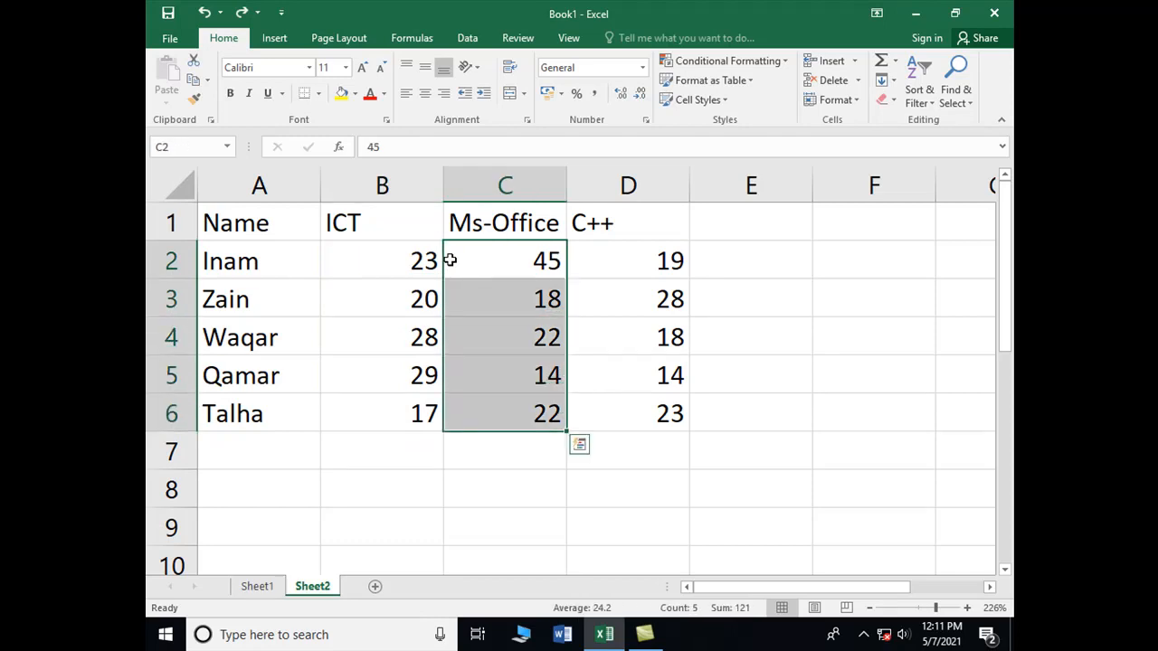
click(785, 61)
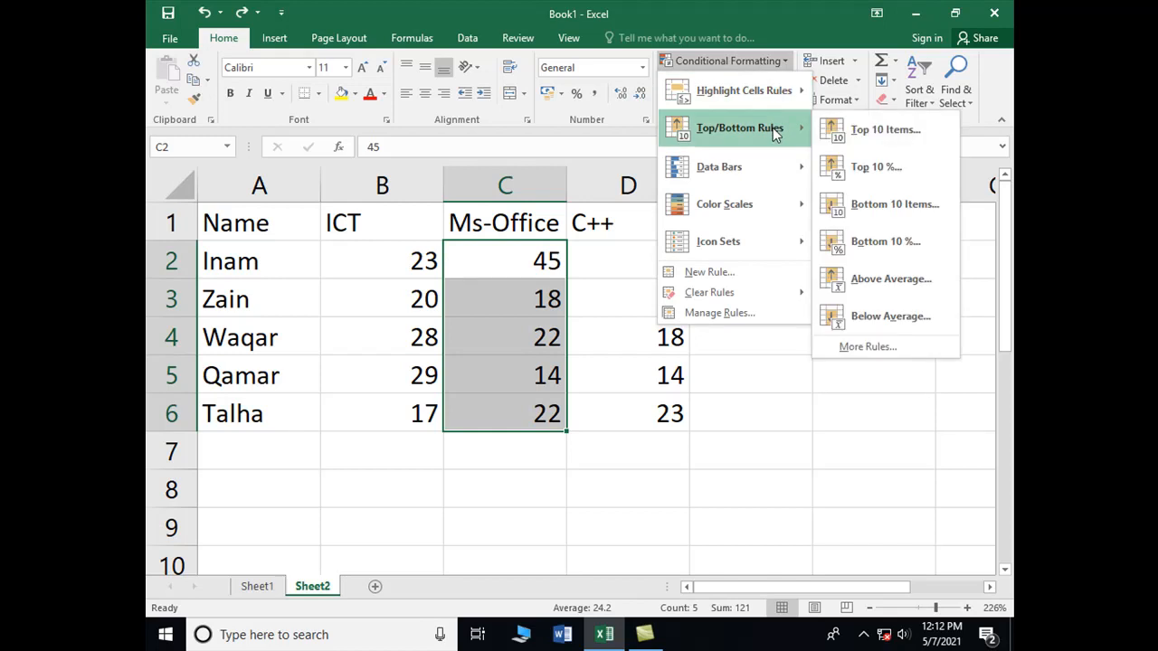
click(875, 206)
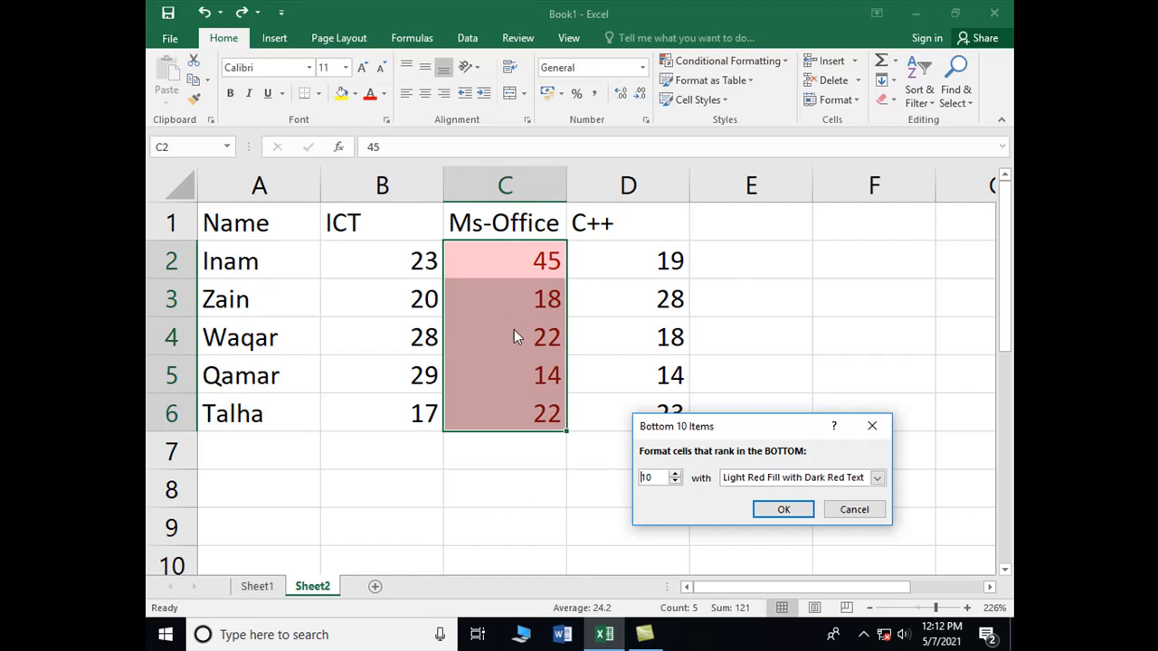
double_click(644, 477)
text(3)
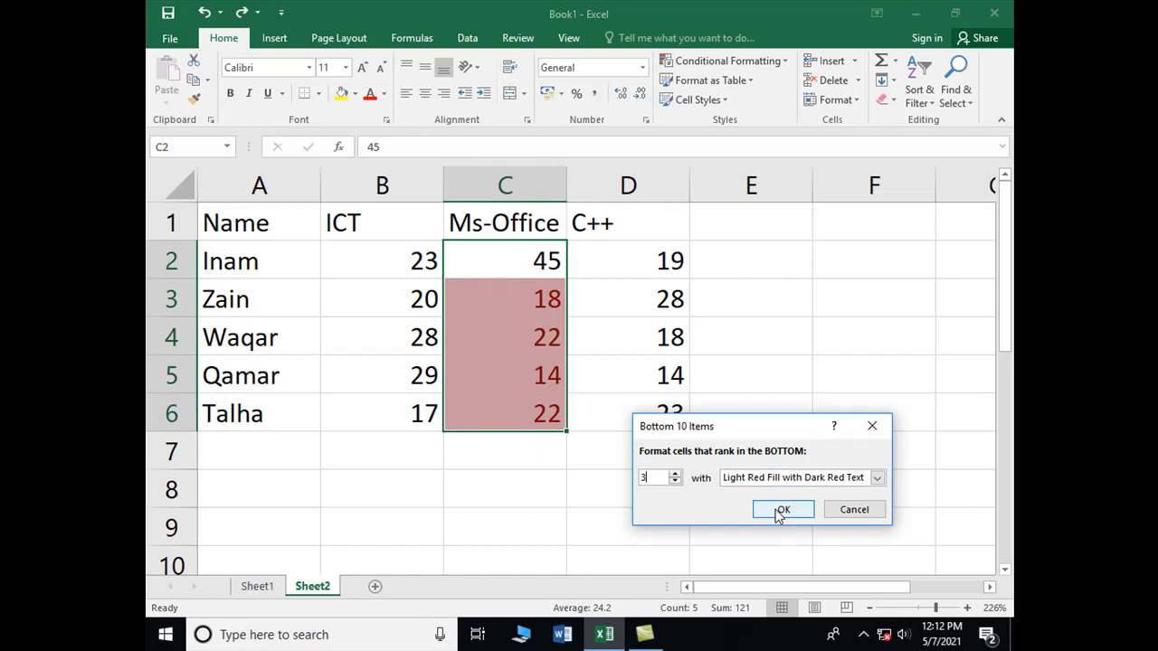
click(785, 508)
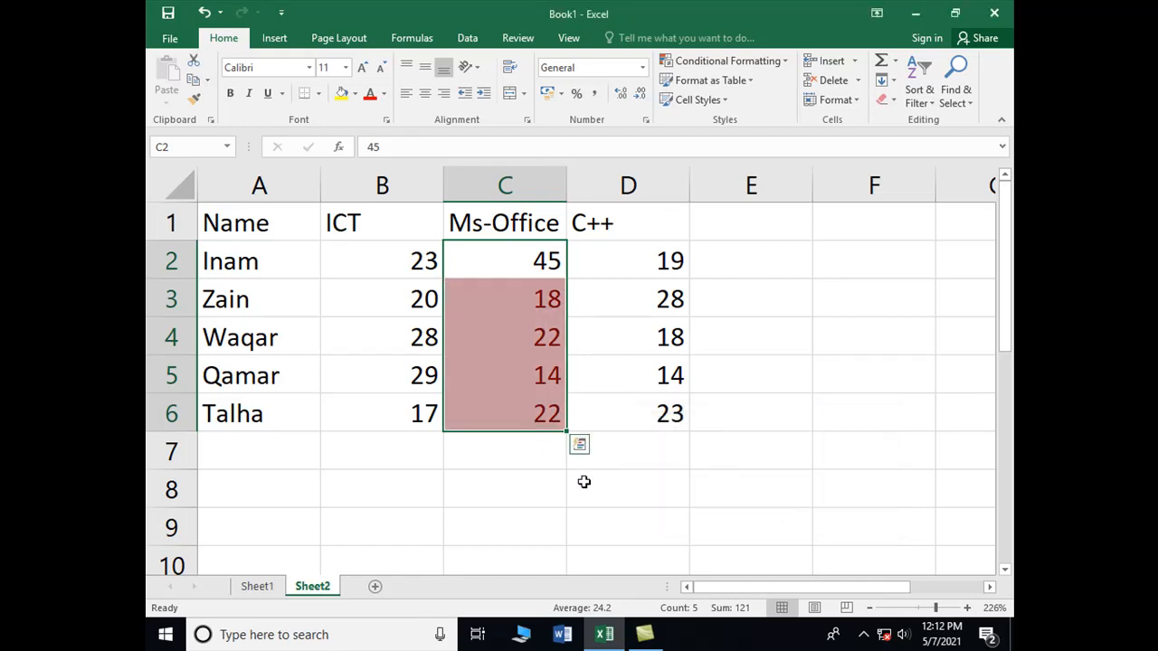
click(518, 467)
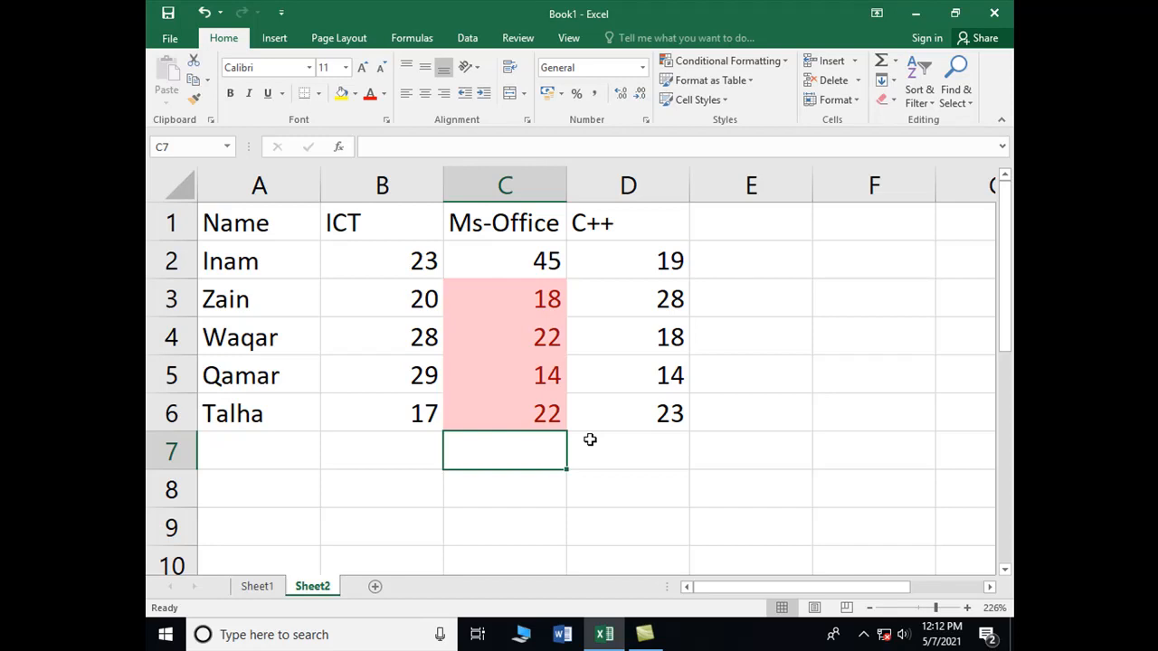
Step: Change the Ms-Office mark in C4 to 34 to test the bottom-ranking rule
key(Up)
key(Up)
key(Up)
key(Up)
key(Up)
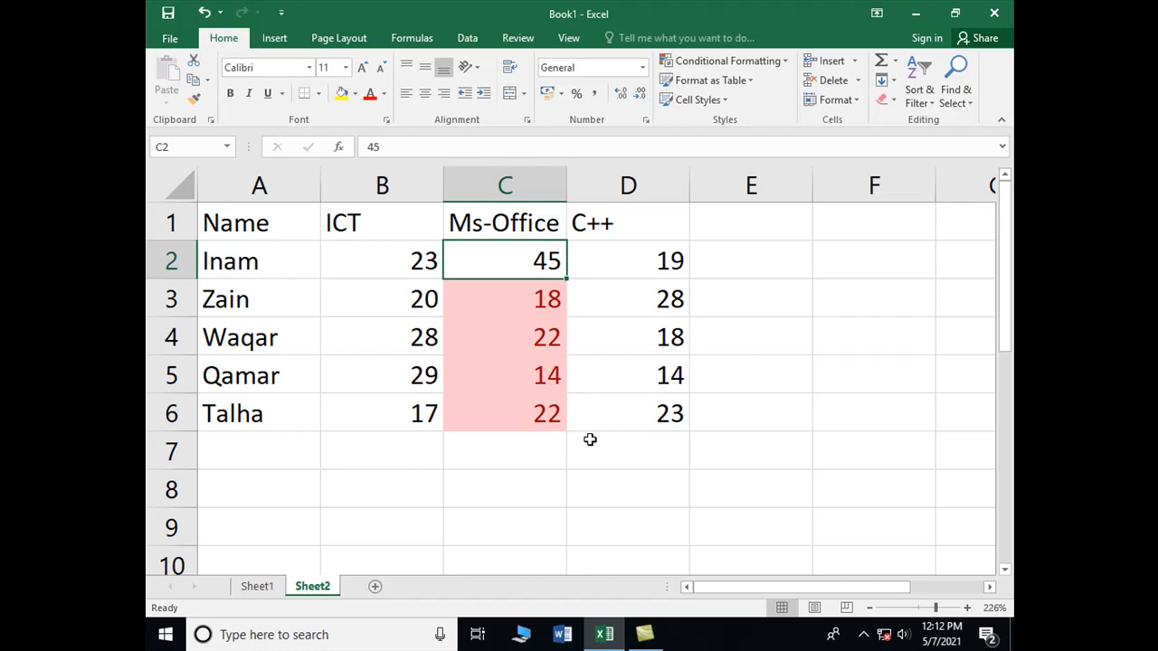
key(Down)
key(Down)
text(34)
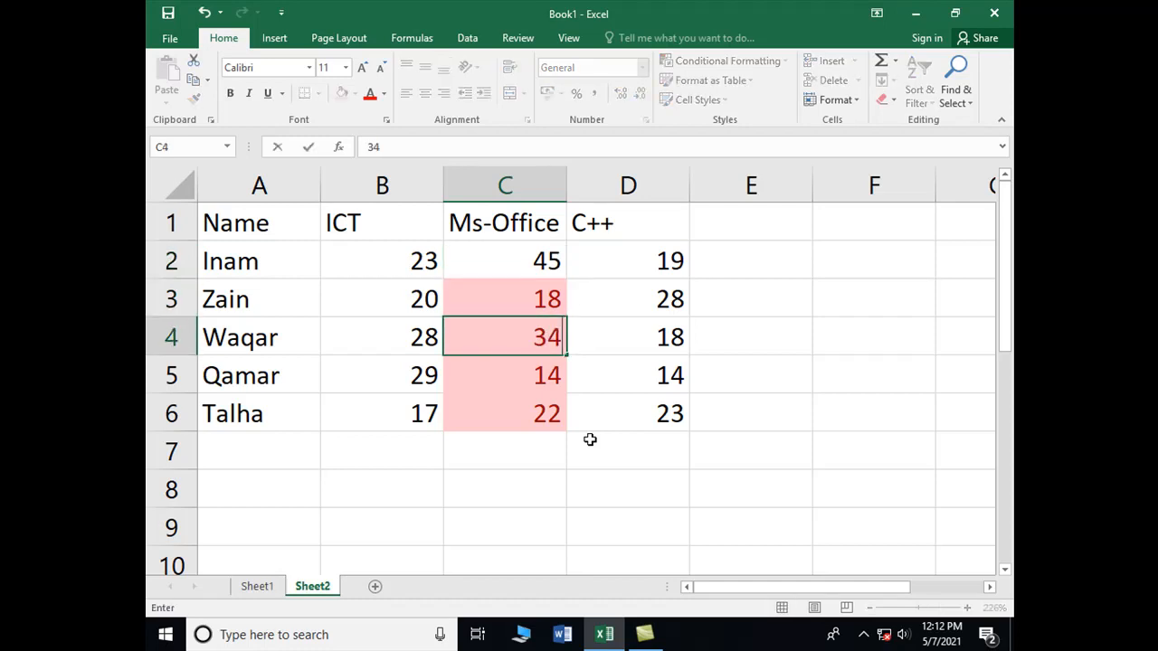
key(Return)
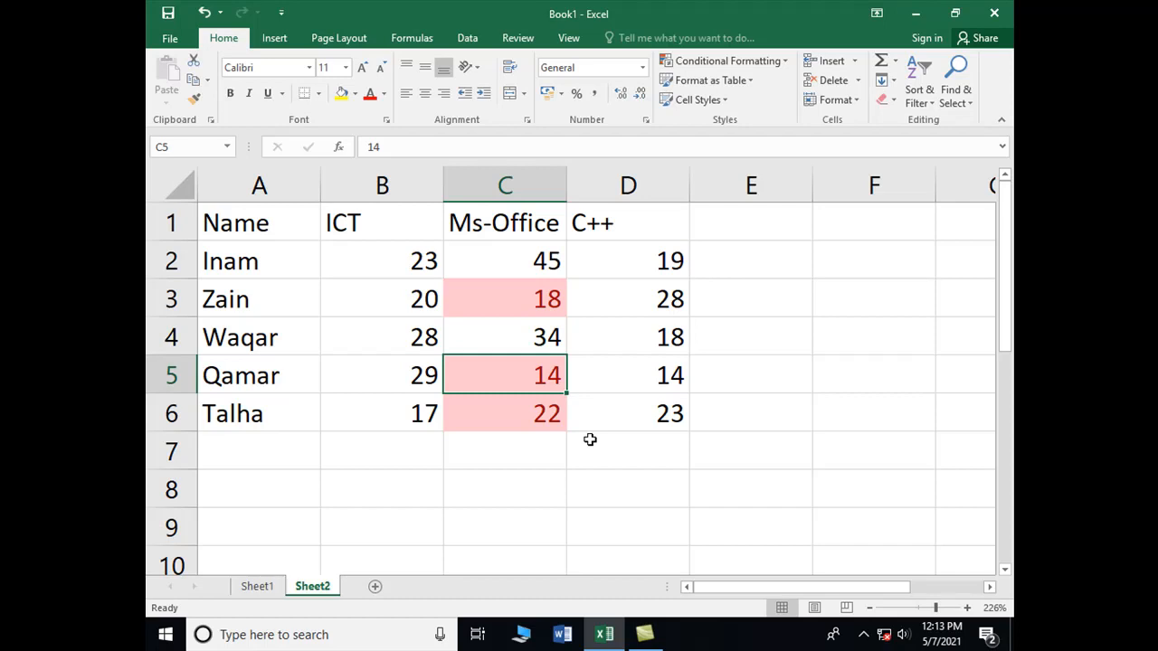
Step: Undo the C4 mark change and the bottom-ranking rule on the Ms-Office column
key(Up)
key(Up)
key(Up)
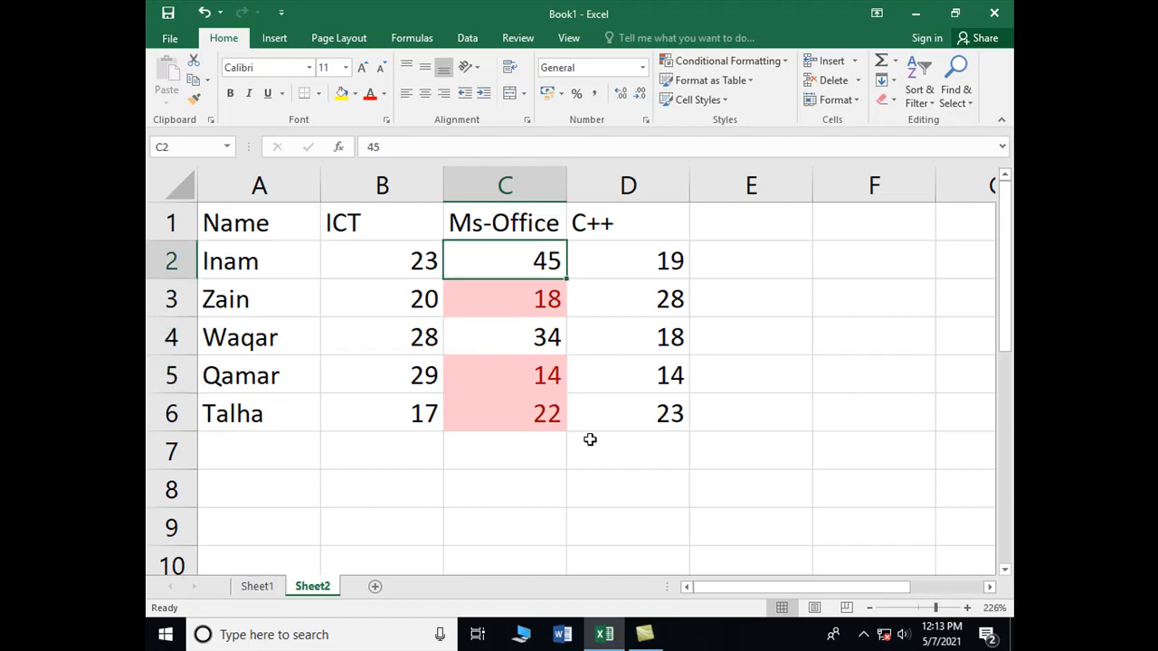
key(Left)
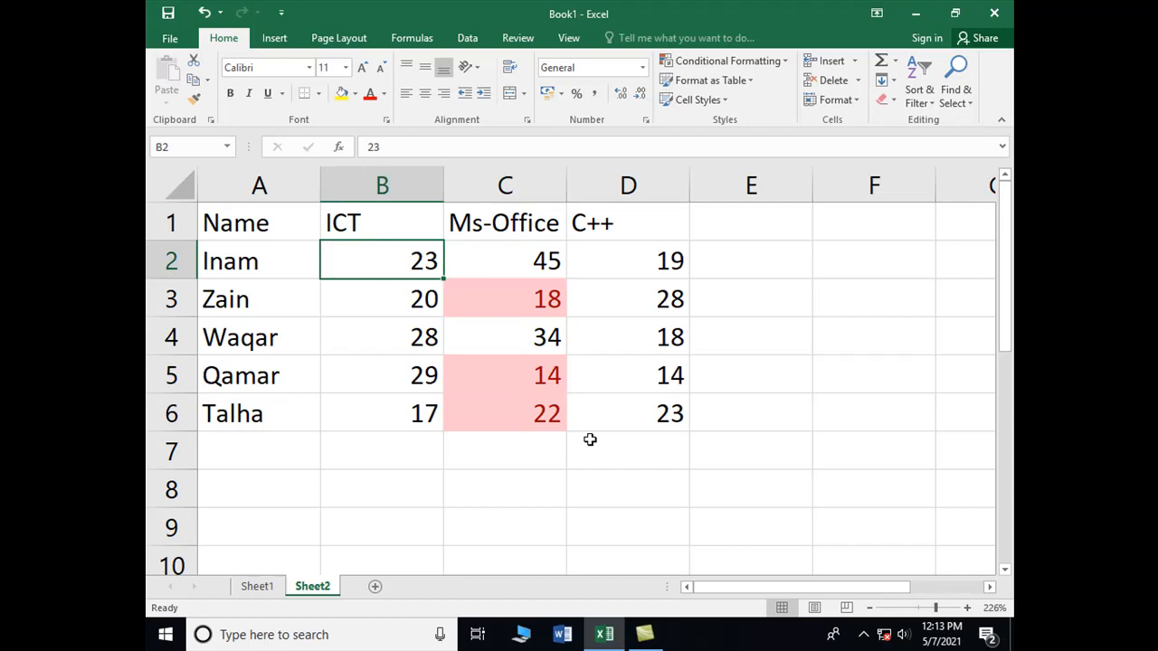
key(ctrl+z)
key(ctrl+z)
key(ctrl+z)
key(ctrl+z)
Step: Apply an Above Average rule to the C++ marks in D2:D6 with Light Red Fill with Dark Red Text
key(Left)
key(Right)
key(Right)
key(shift+Down)
key(shift+Down)
key(shift+Down)
key(shift+Down)
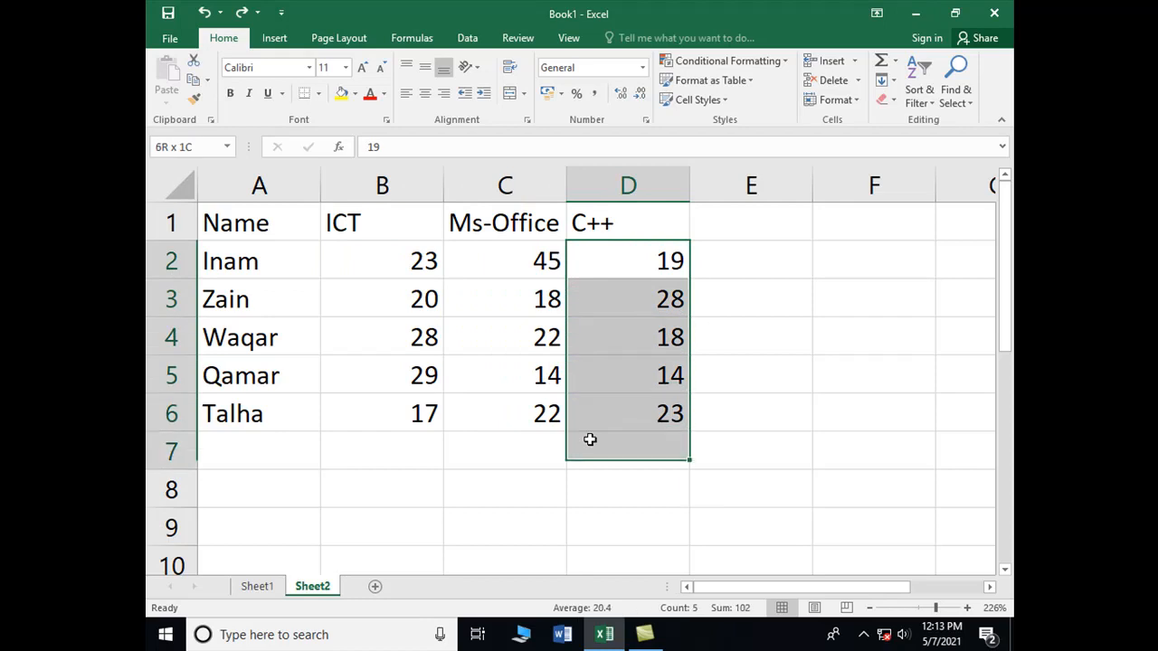
key(shift+Up)
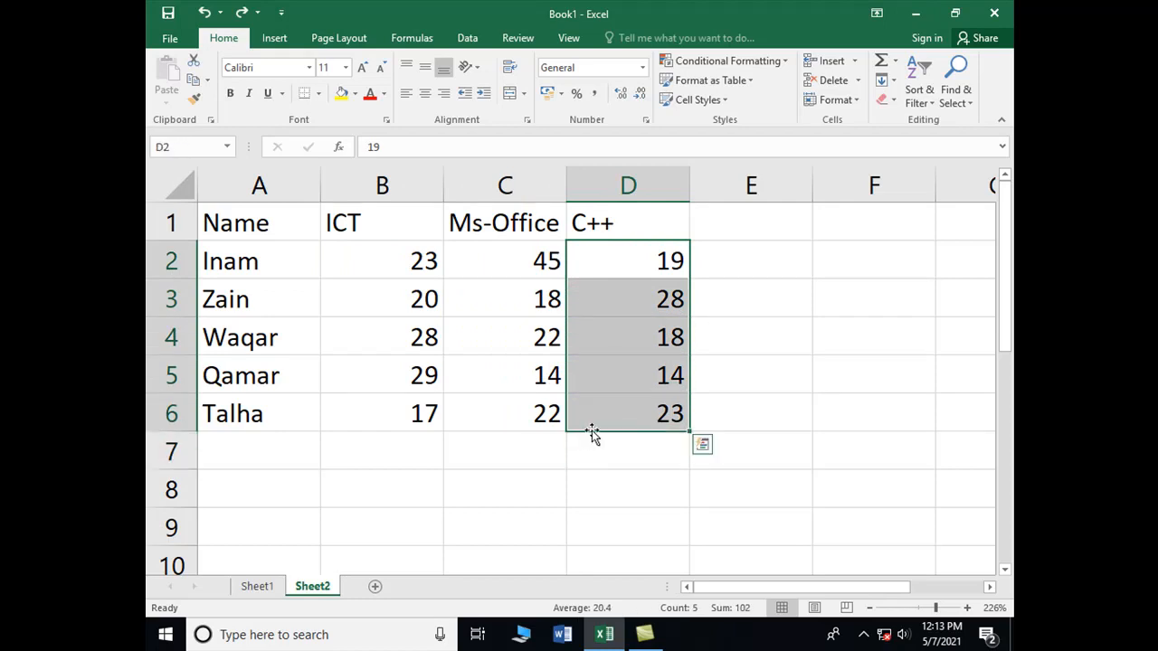
click(785, 62)
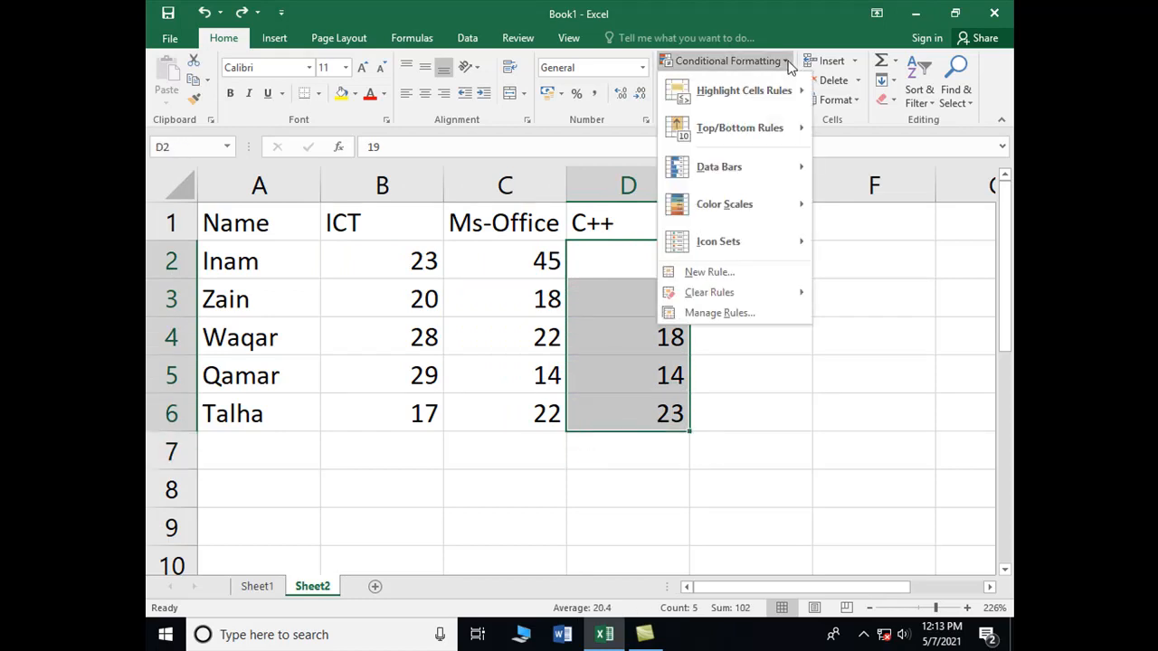
mouse_move(776, 145)
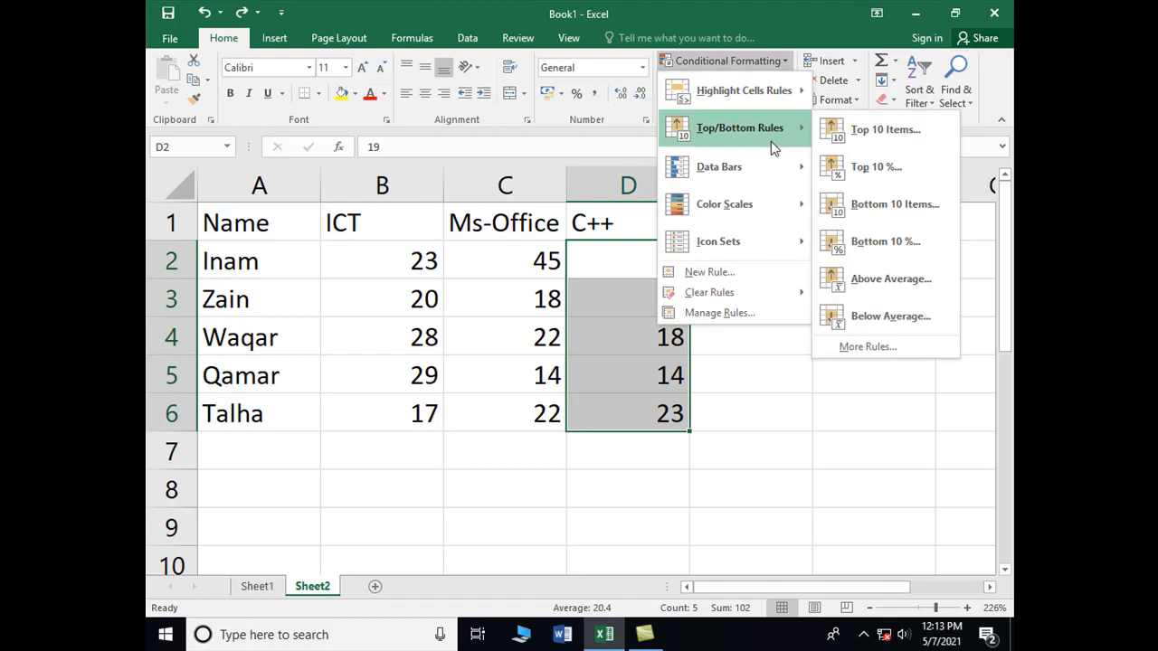
click(875, 277)
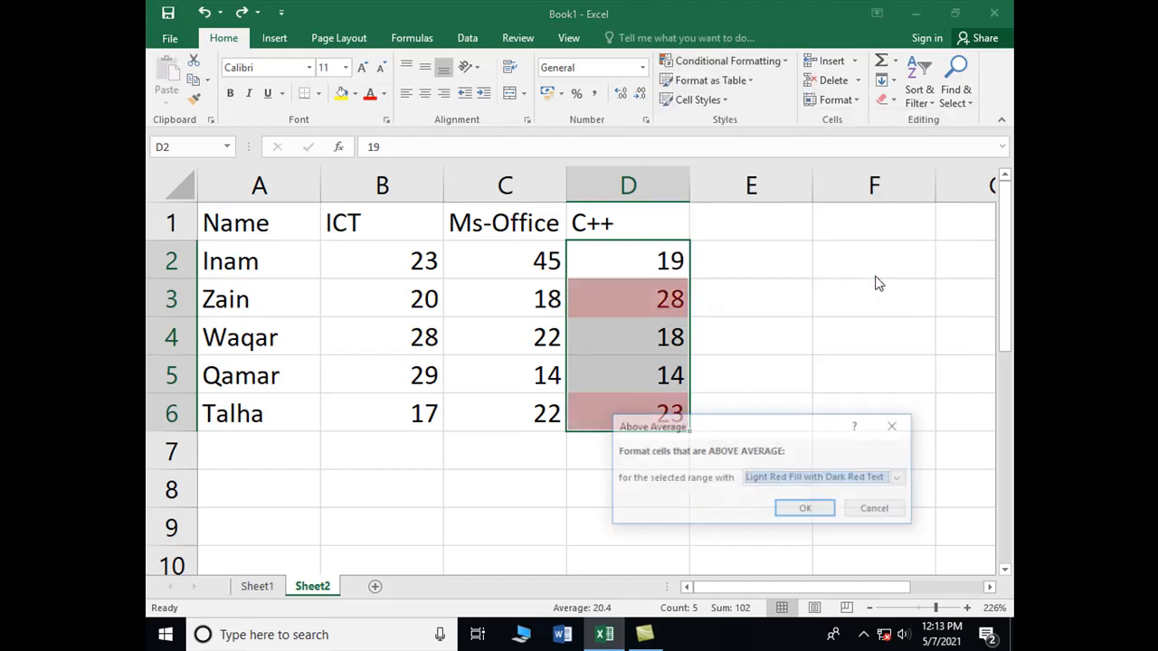
click(901, 478)
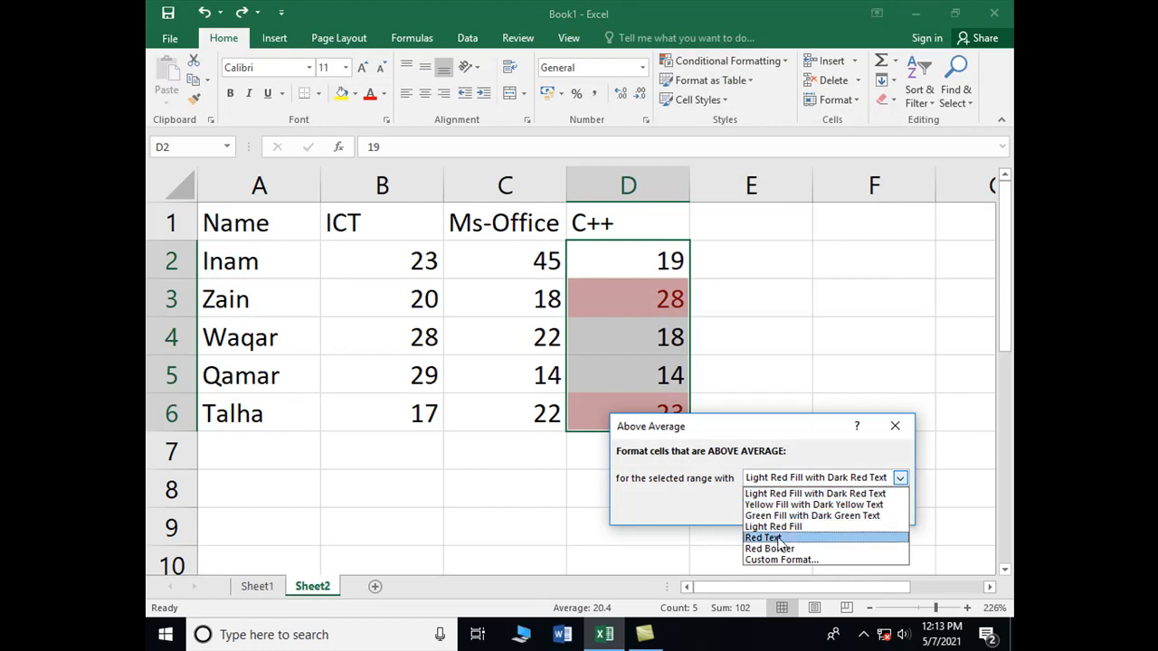
click(791, 437)
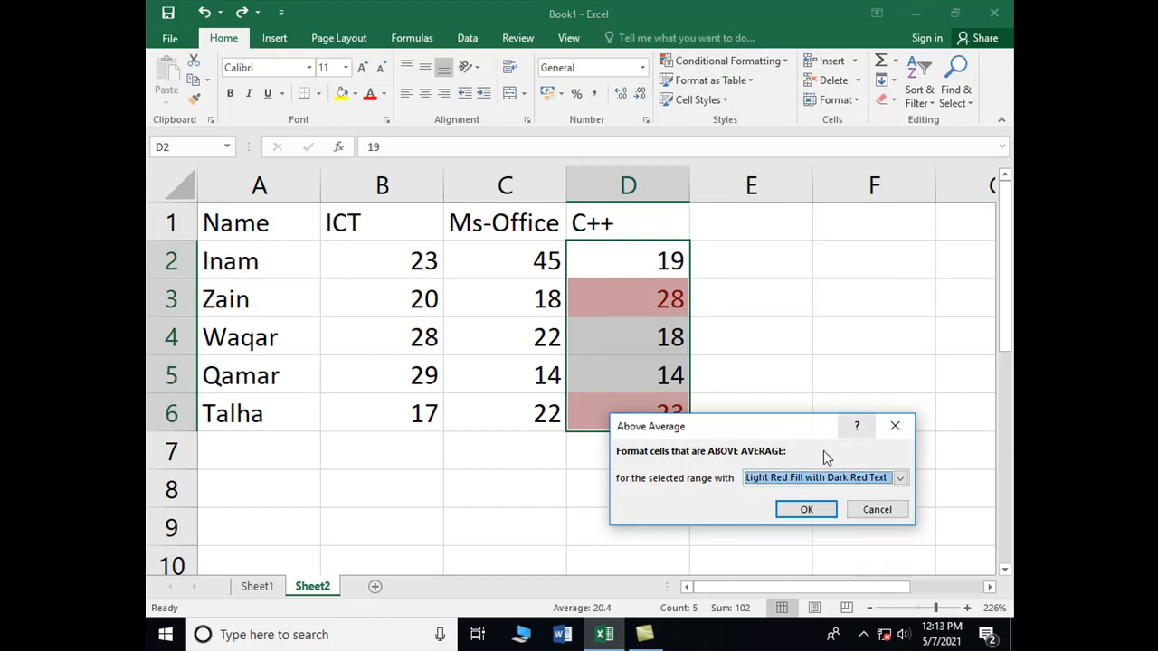
click(805, 510)
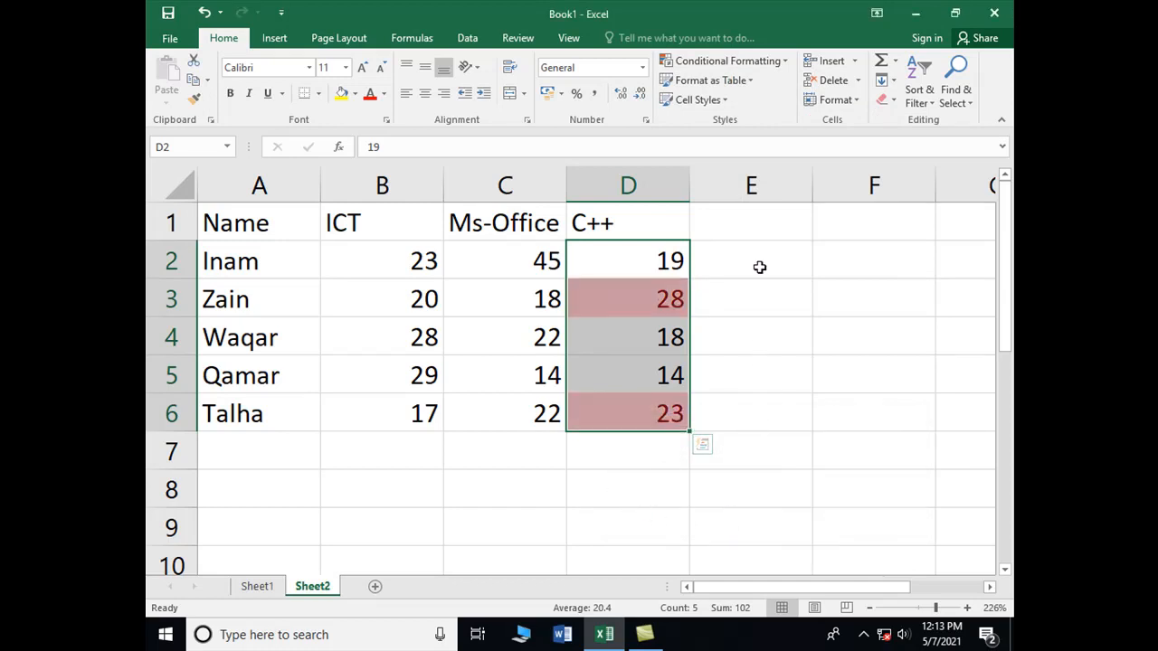
Step: Enter the notes Percentage in E2, Average in E3 and Sum / Total No in E4
click(758, 266)
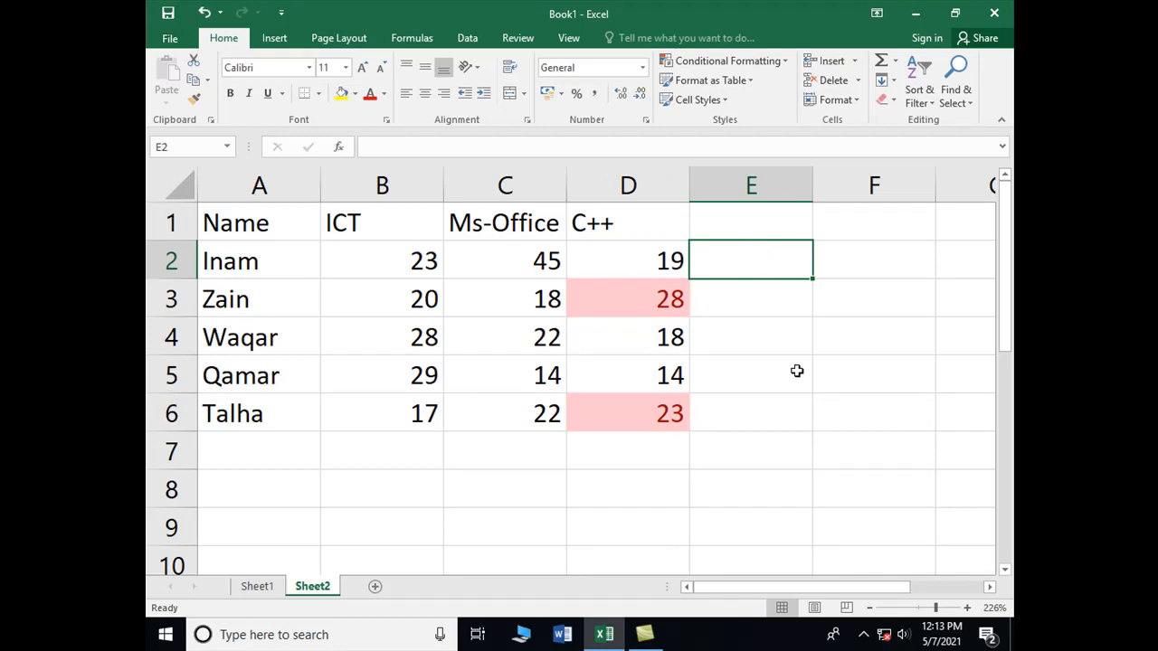
key(Right)
key(Down)
key(Down)
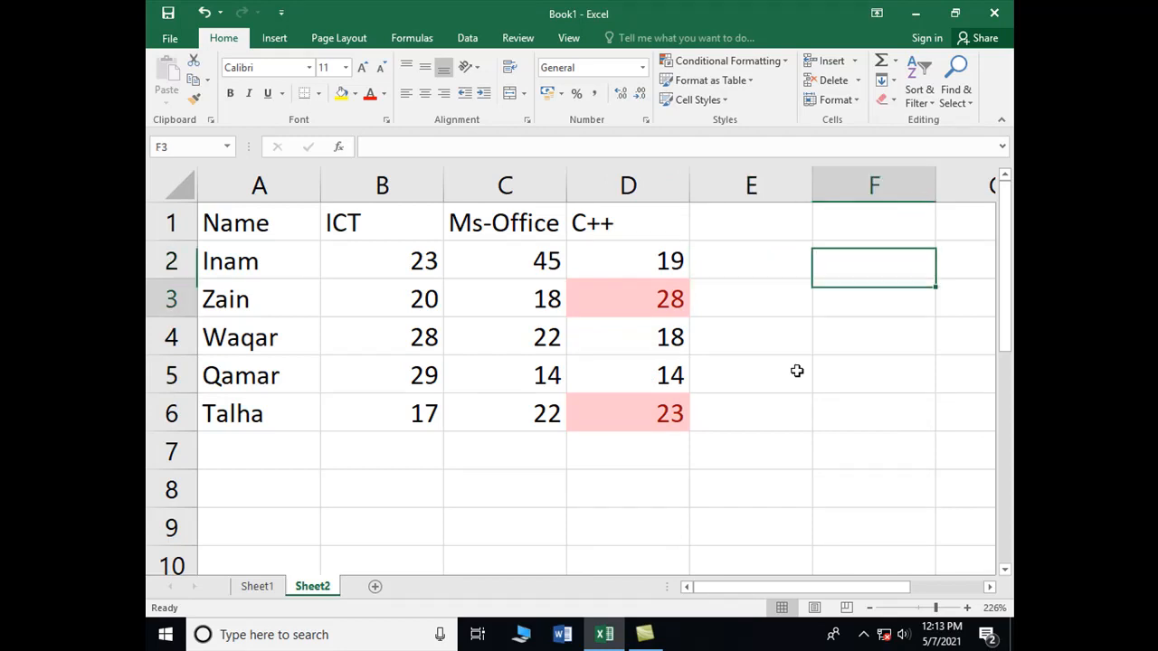
key(Up)
key(Left)
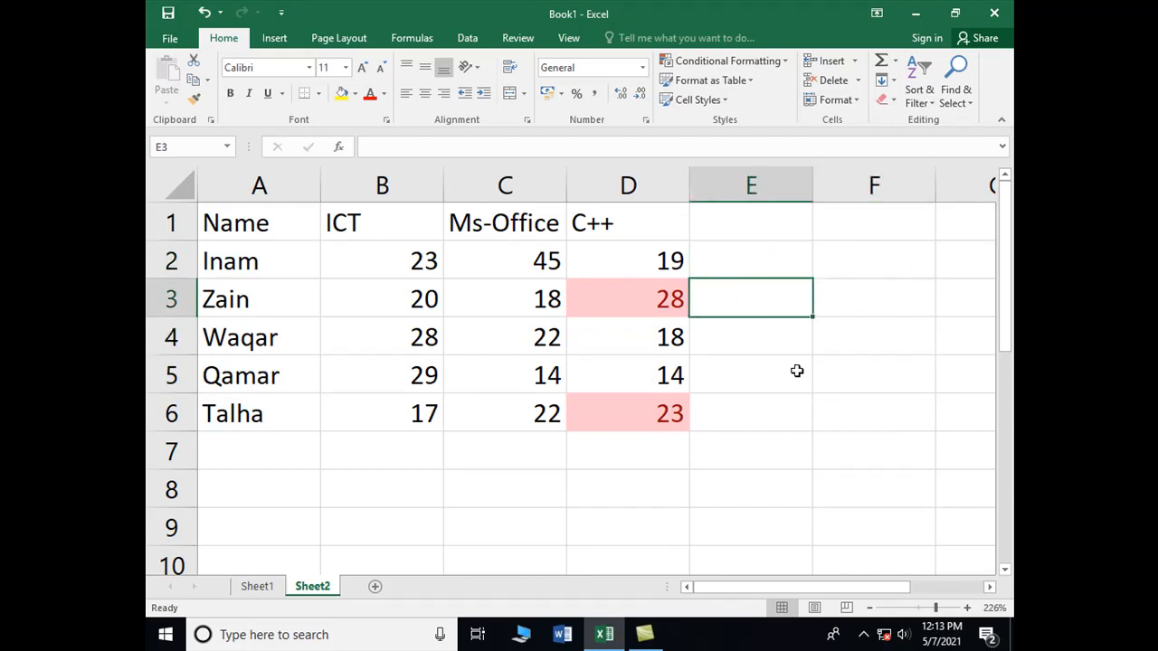
key(Up)
text(Percet)
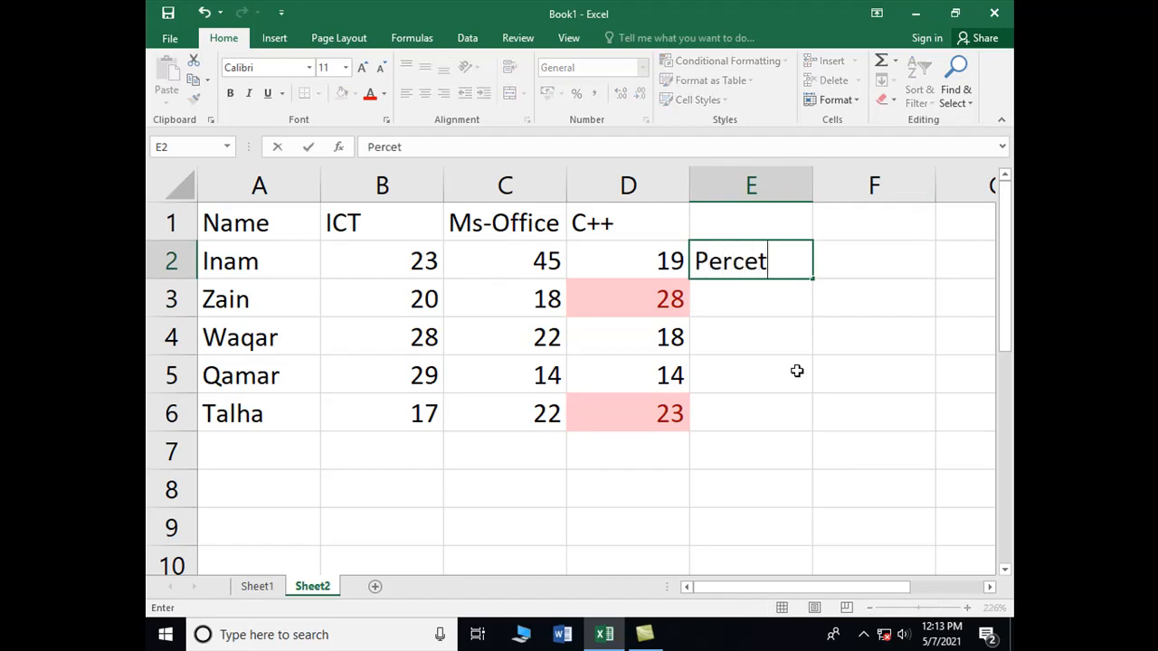
key(BackSpace)
text(ntage)
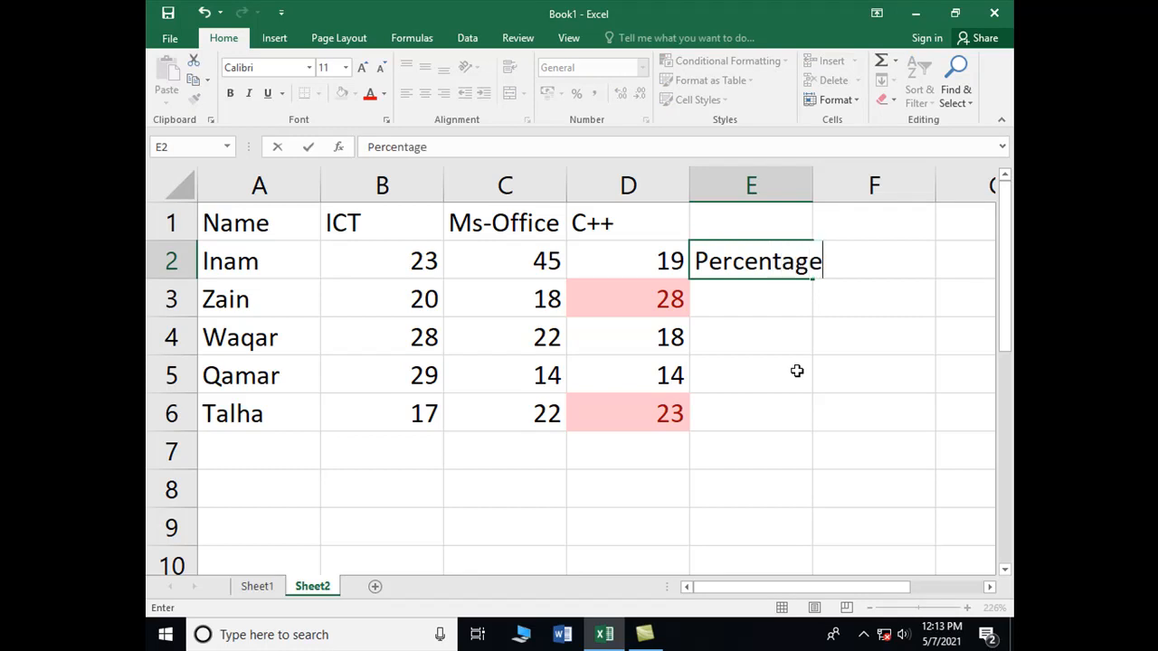
key(Return)
text(Average)
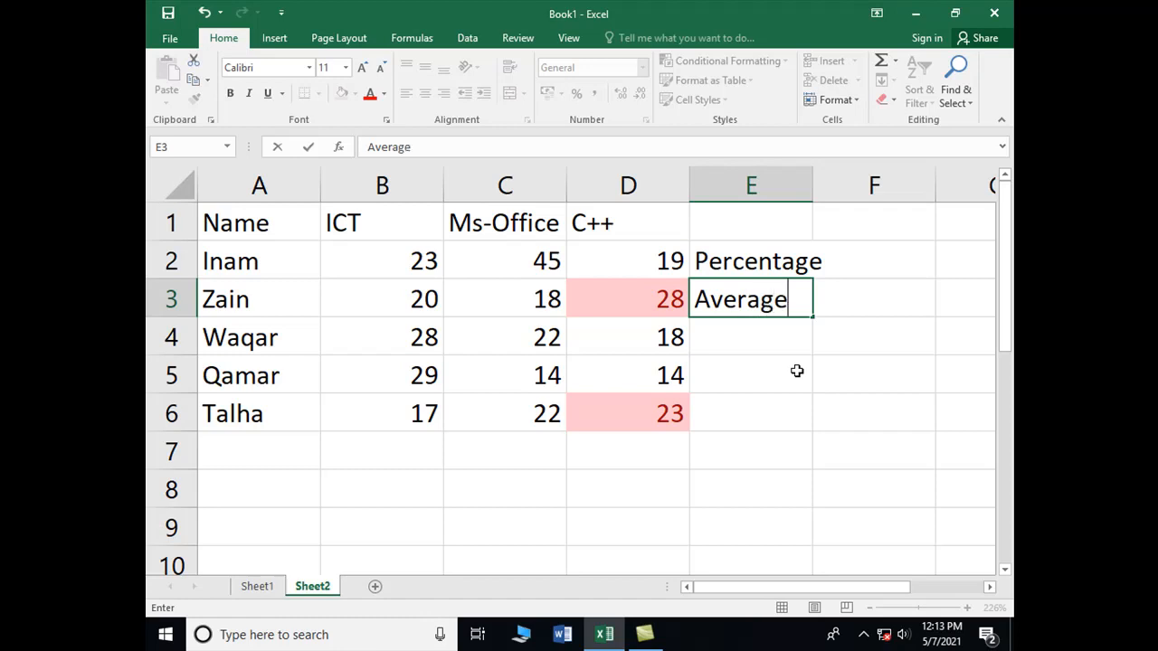
key(Return)
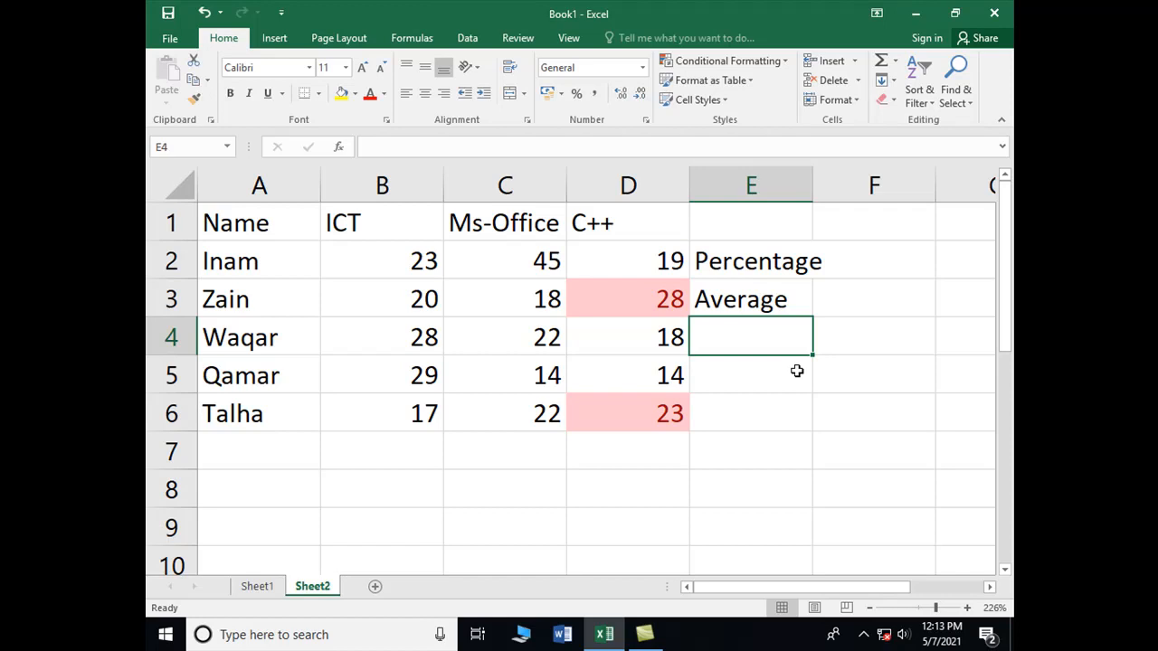
text(Sum / Total No)
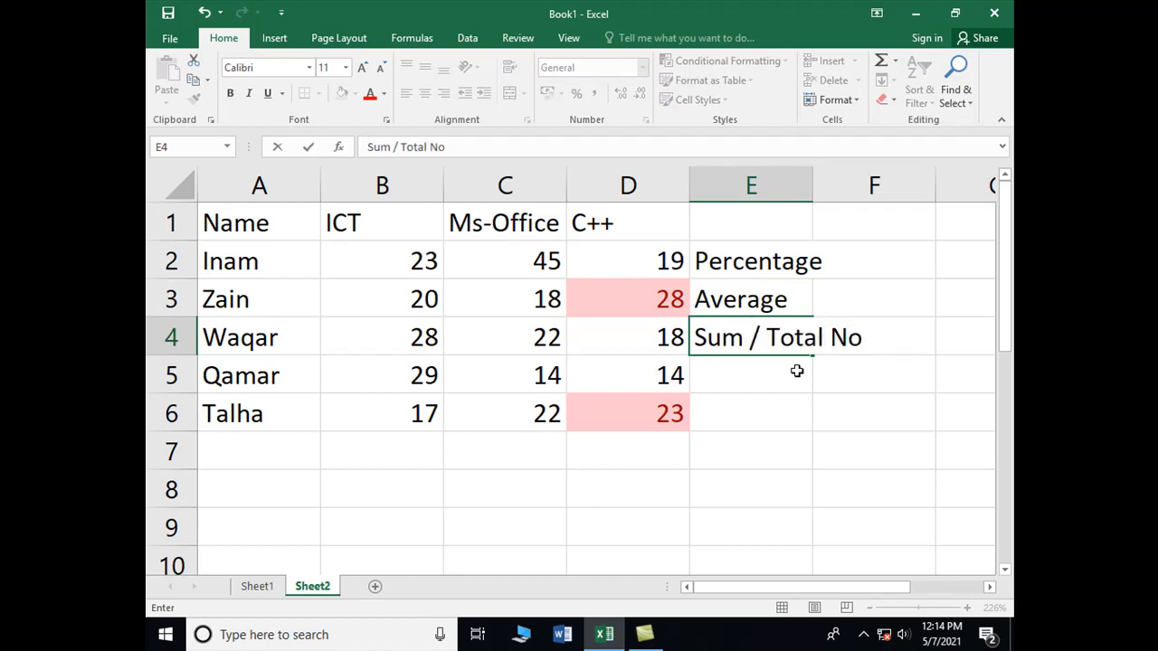
key(Return)
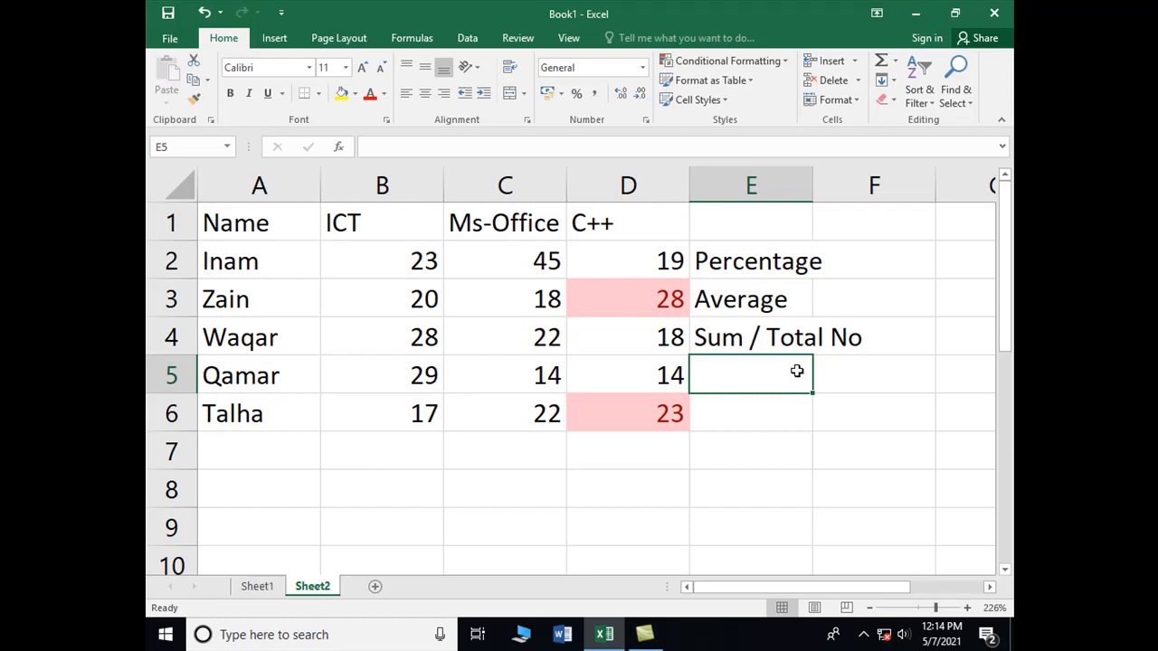
key(Down)
key(Down)
key(Down)
key(Up)
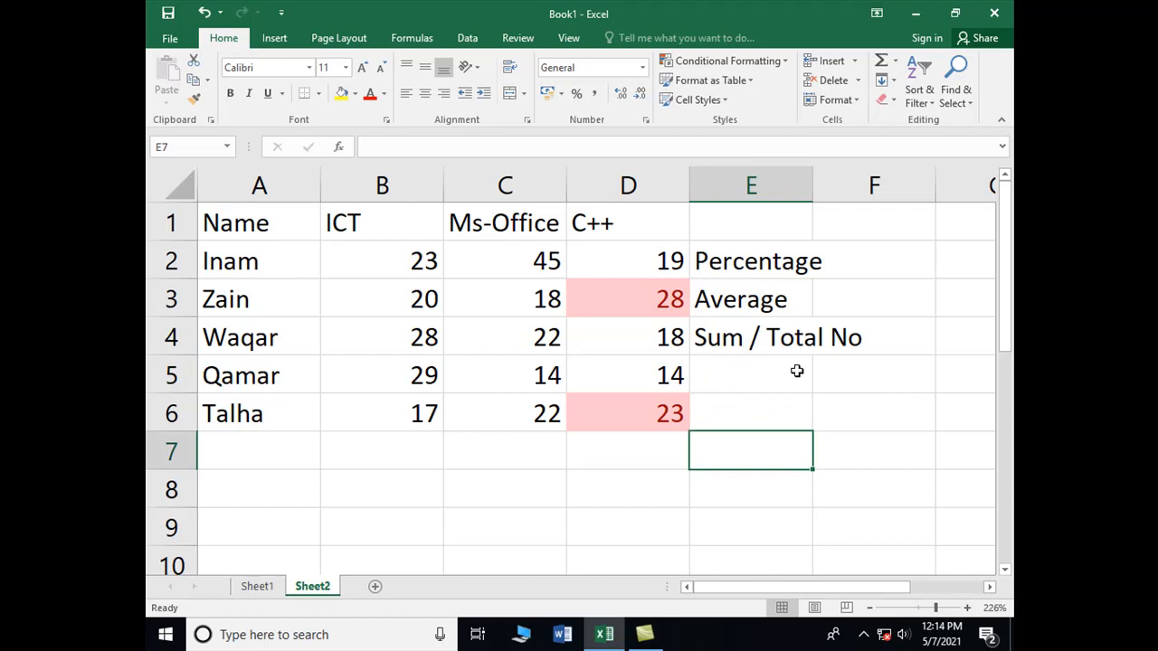
key(Left)
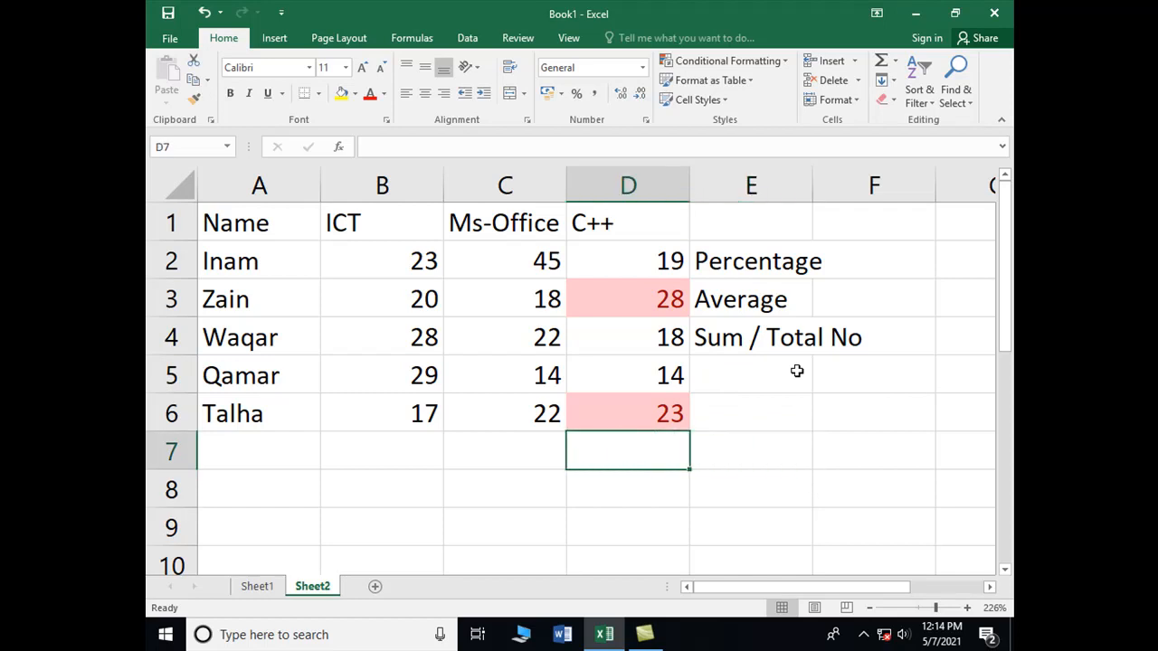
key(Right)
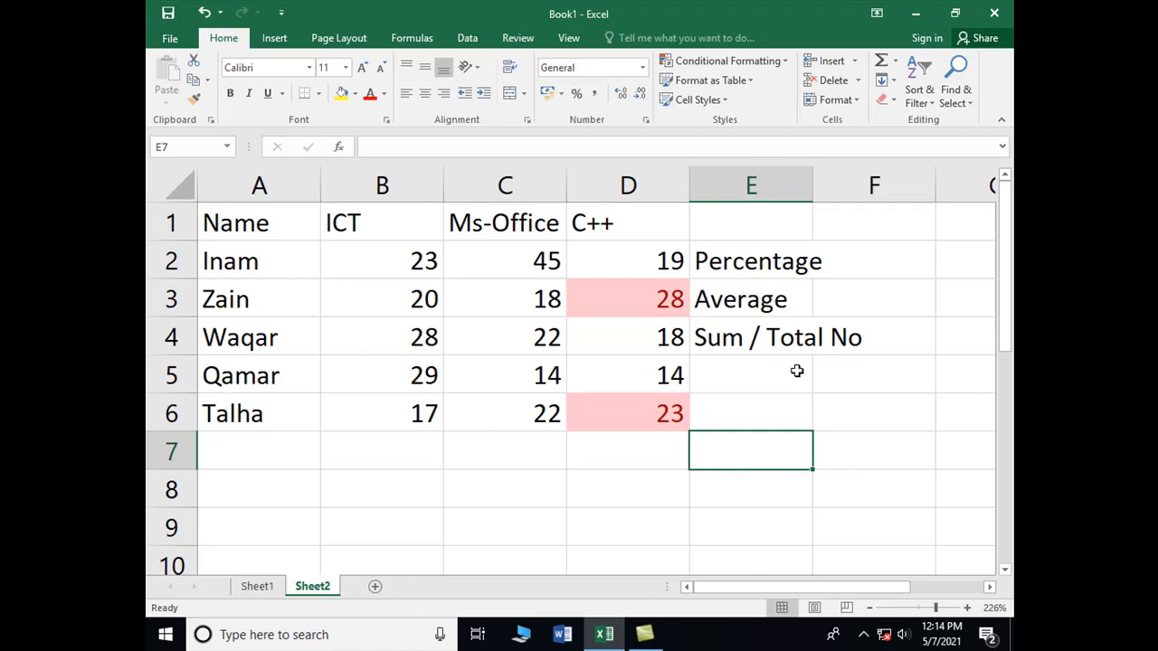
Step: Calculate the average of the C++ marks in E6 with the formula =average(D2:D6)
key(Up)
key(Up)
key(Up)
key(Down)
key(Down)
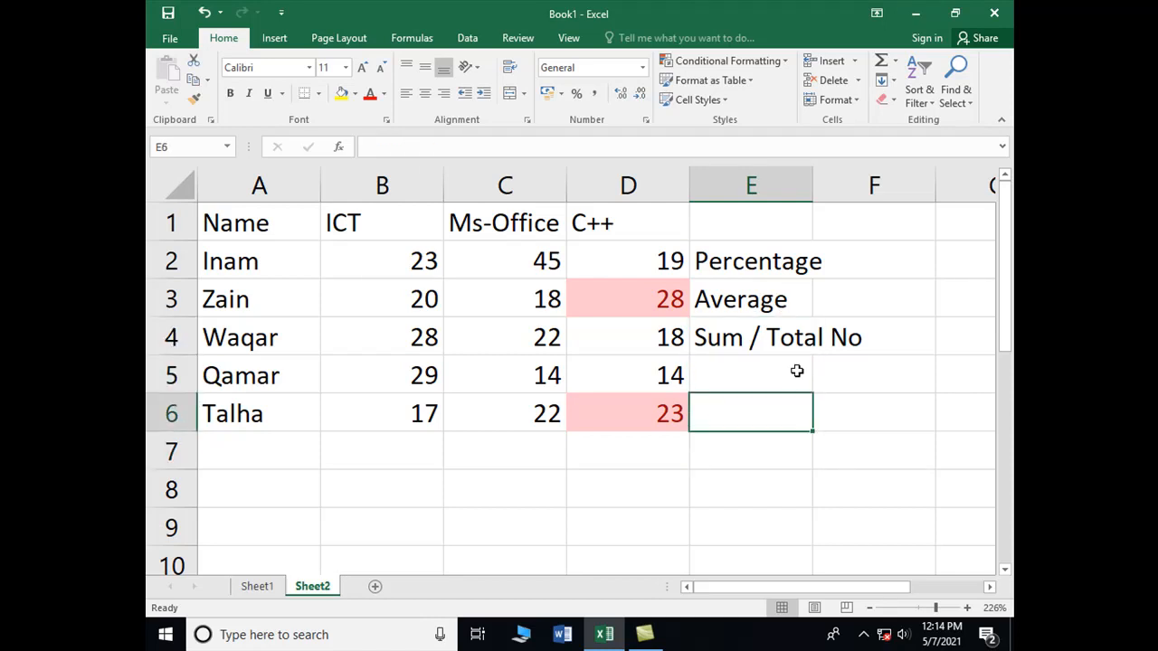
text(=)
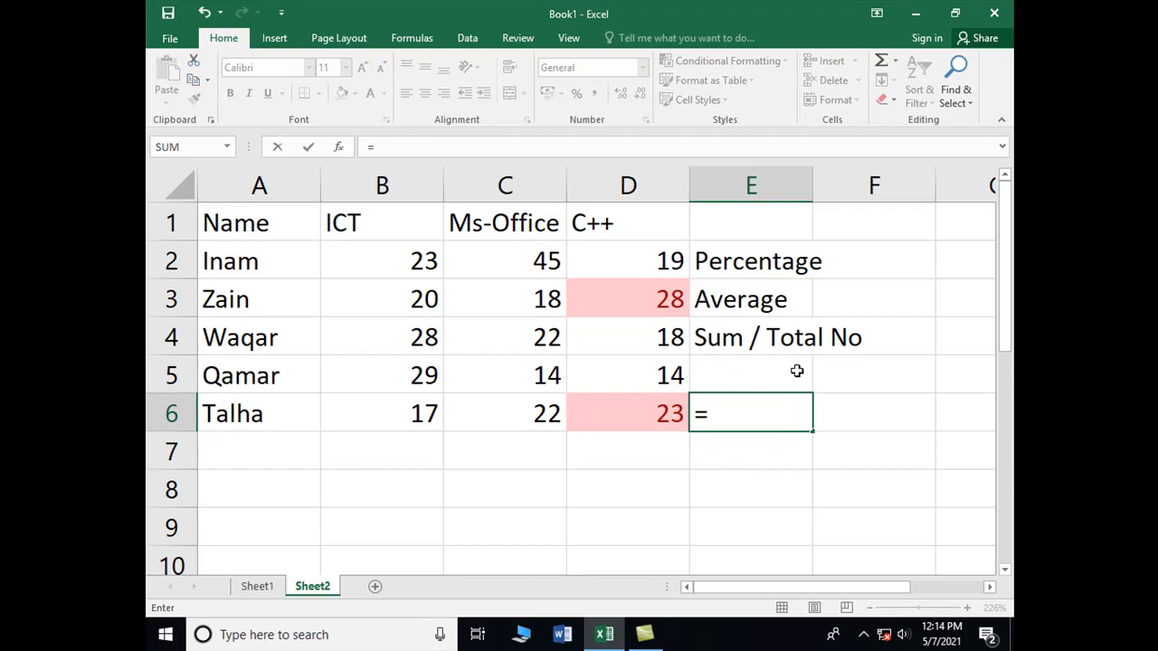
text(average)
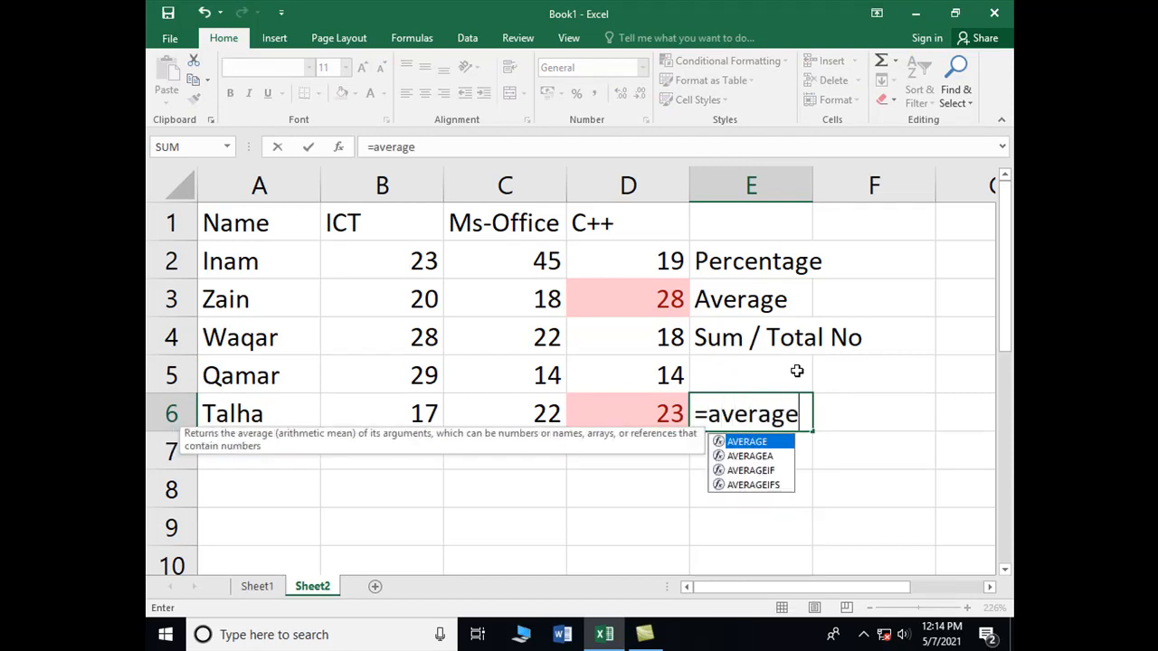
text(()
key(Left)
key(Up)
key(Up)
key(Up)
key(Up)
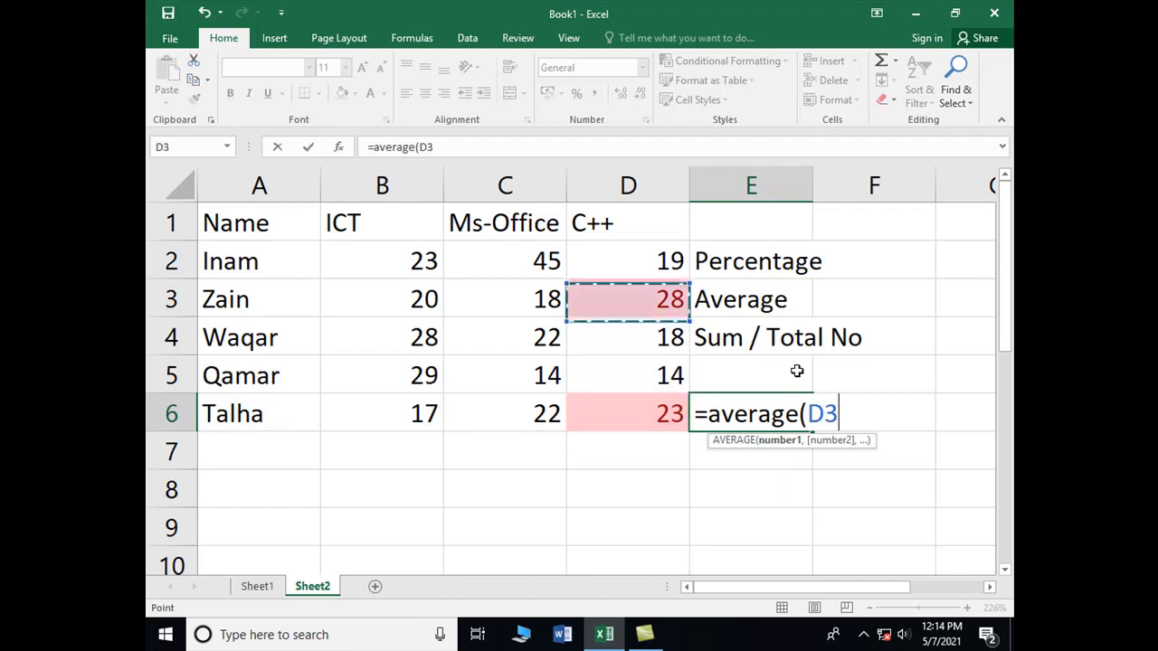
key(F8)
key(Down)
key(Down)
key(Down)
key(Down)
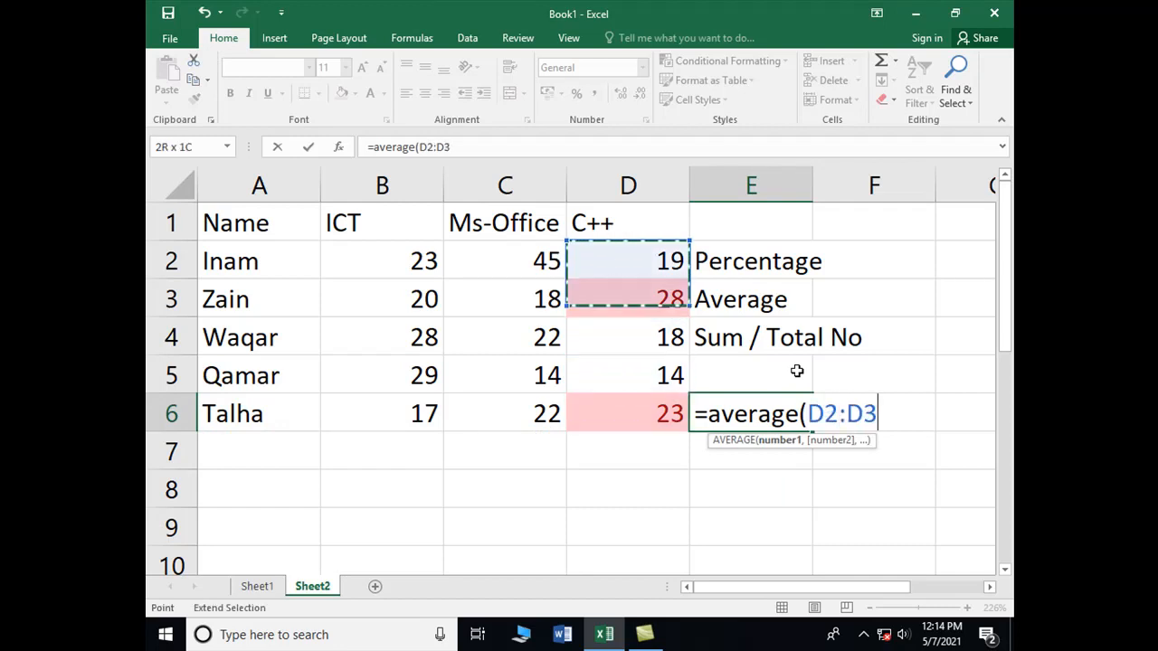
text())
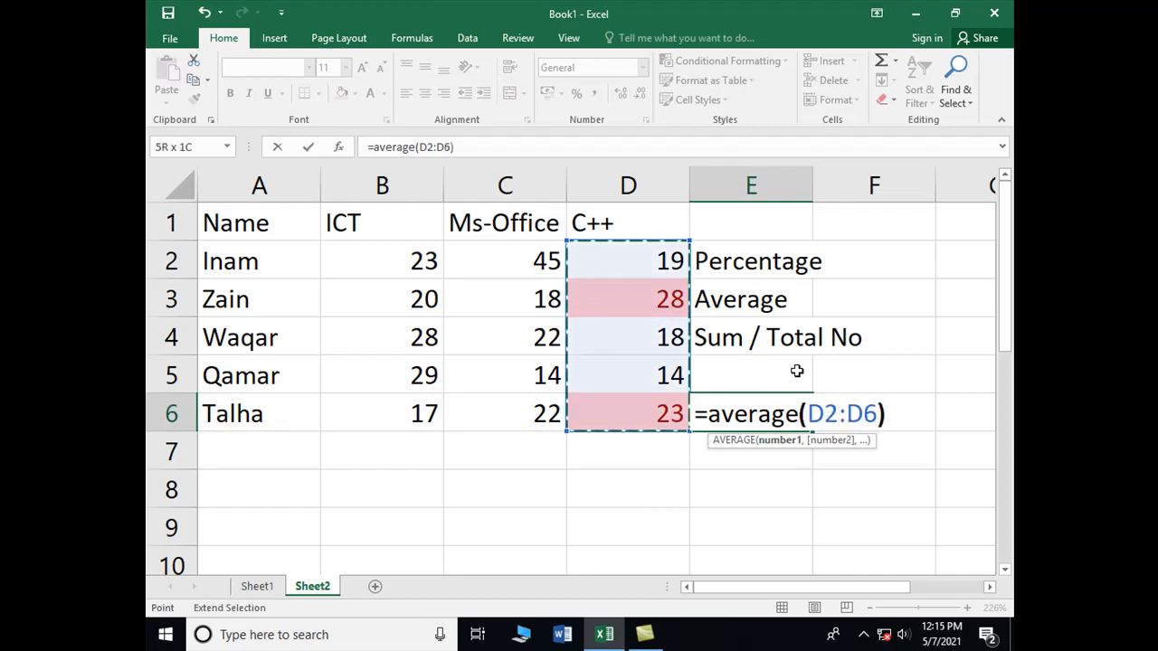
key(Return)
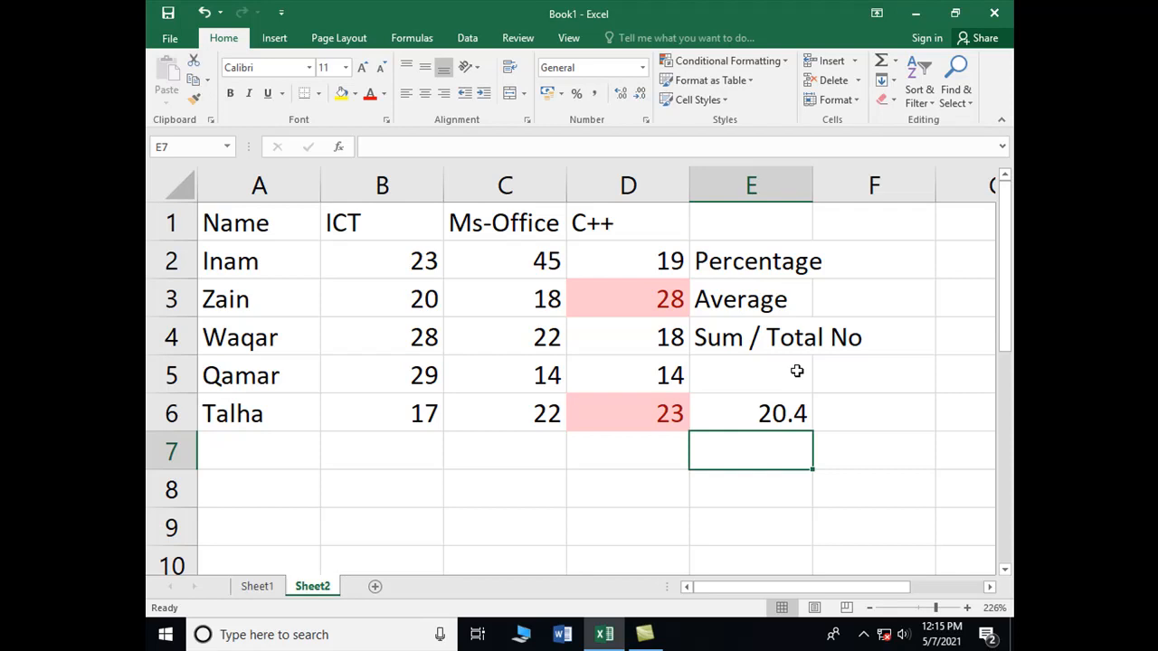
Step: Examine the C++ marks in D2:D6 one by one against the calculated average in E6
key(Up)
key(Up)
key(Up)
key(Up)
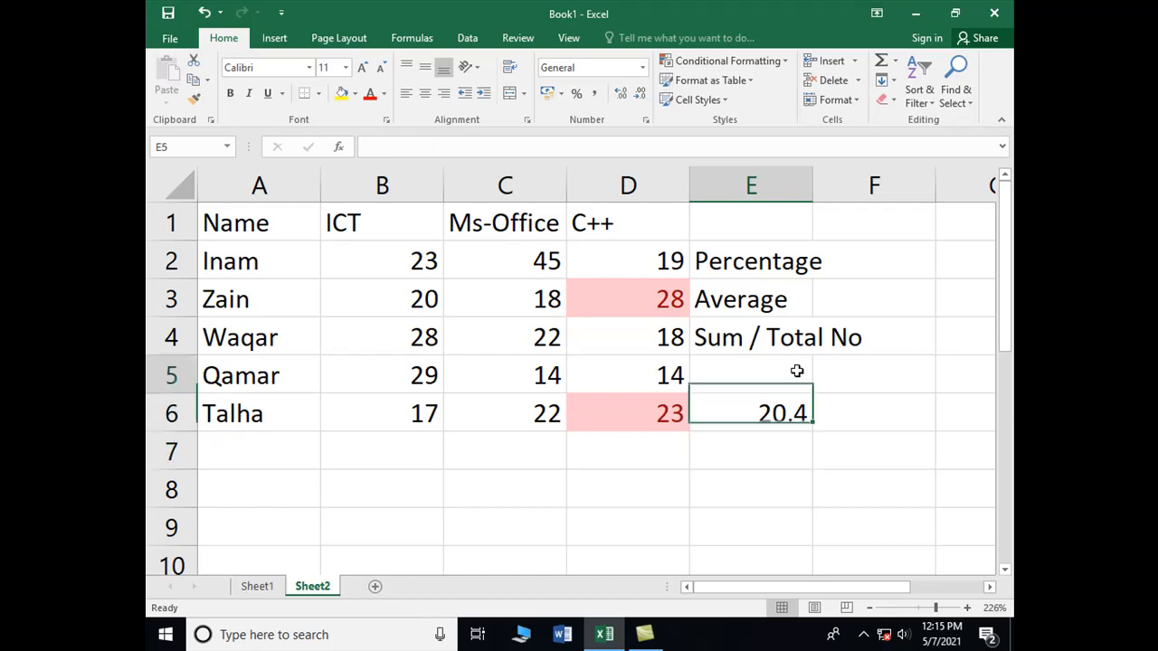
key(Up)
key(Left)
key(Down)
key(Down)
key(Down)
key(Down)
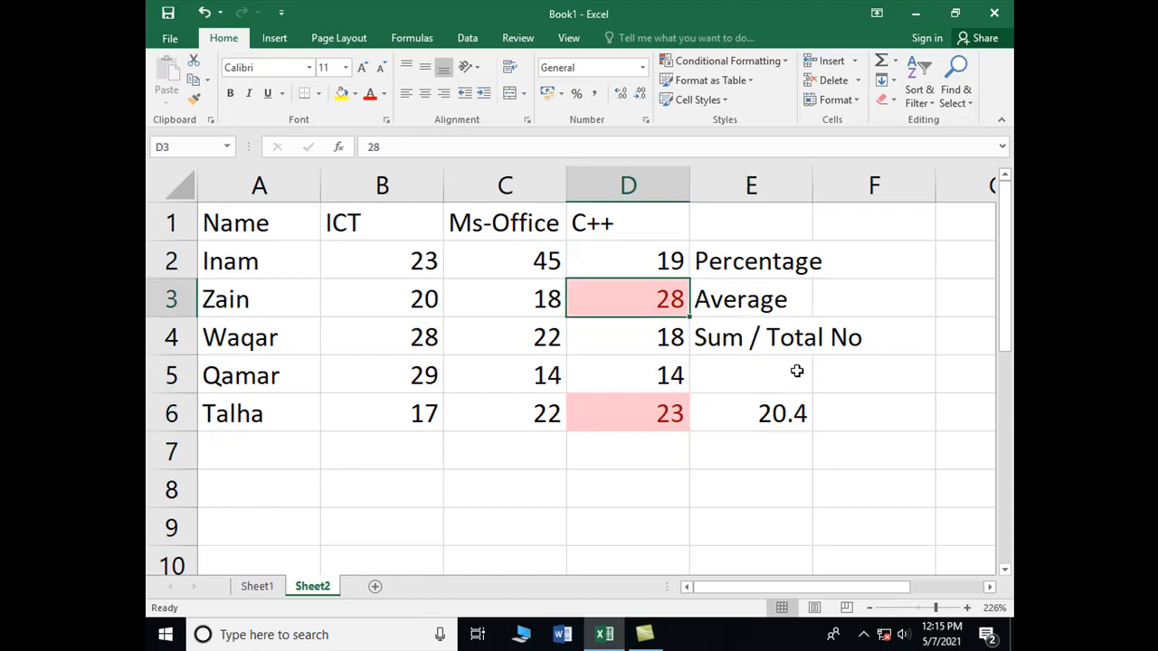
Step: Clear the conditional formatting rules from the C++ marks in D2:D6 only
key(Up)
key(Up)
key(Up)
key(Up)
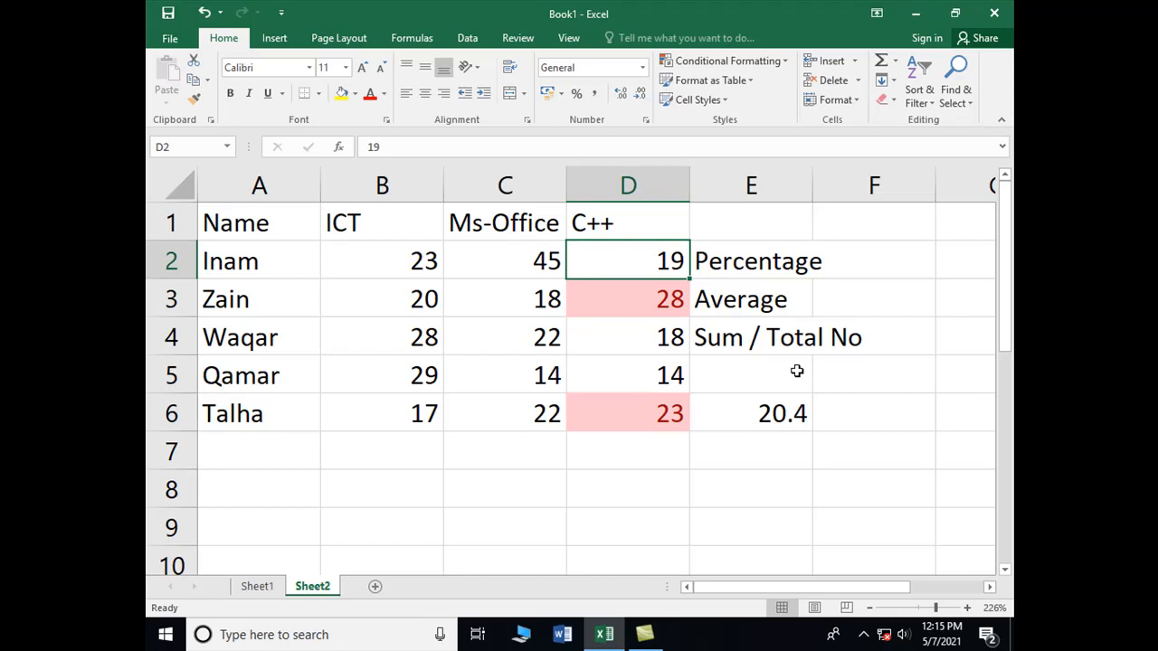
key(shift+Down)
key(shift+Down)
key(shift+Down)
key(shift+Down)
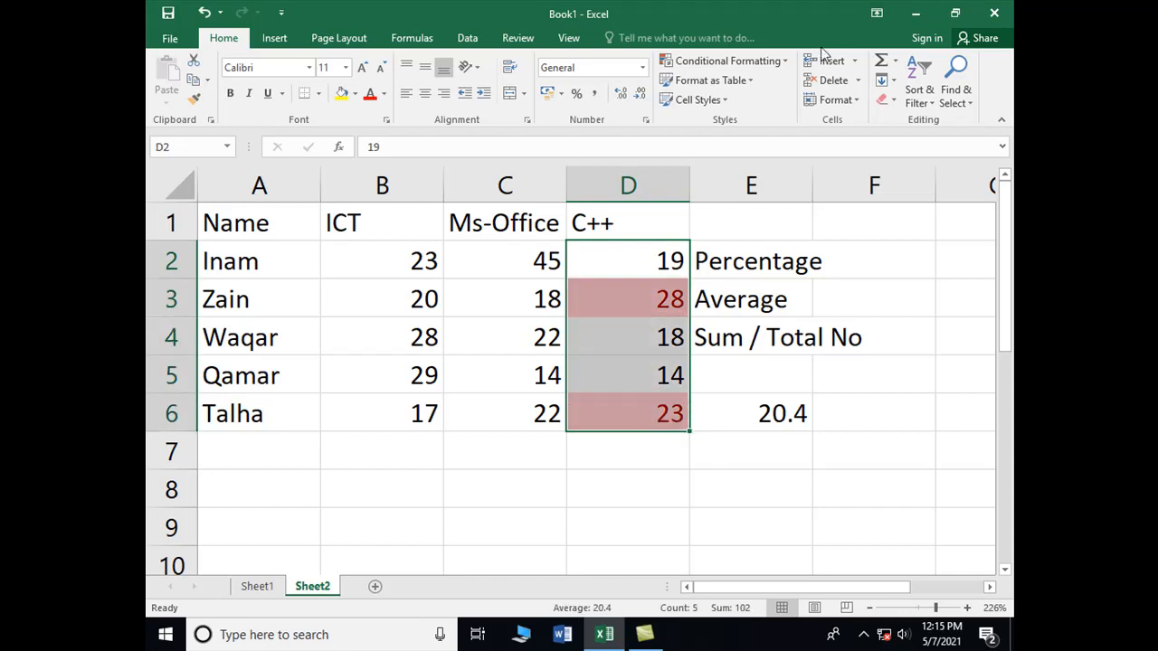
click(787, 63)
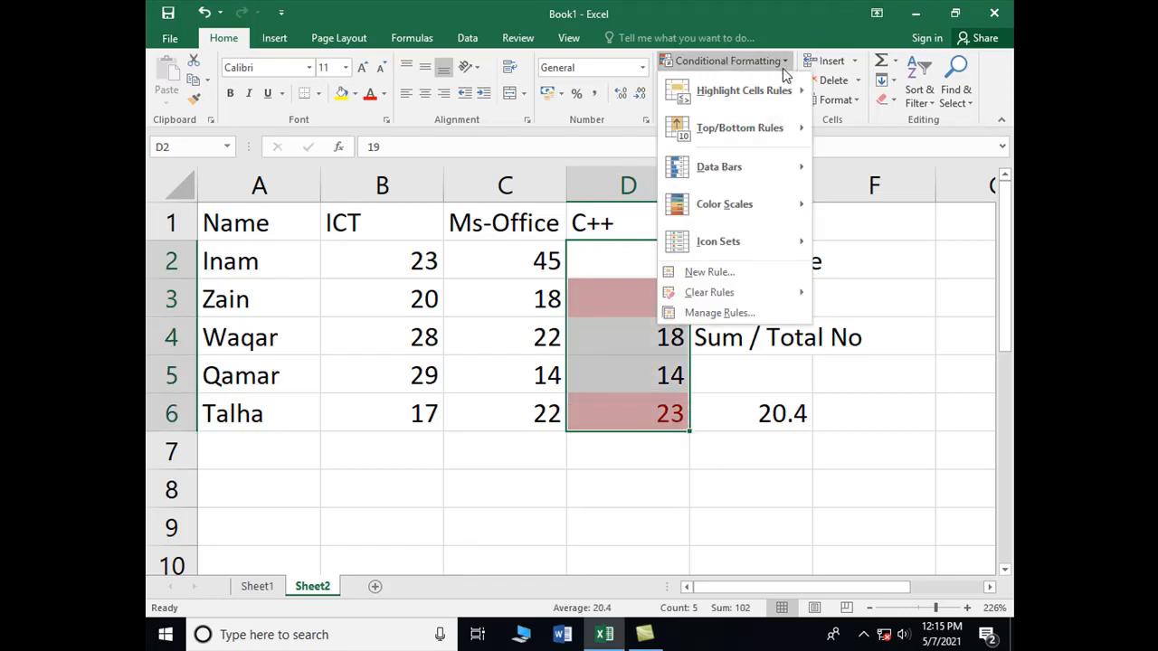
mouse_move(705, 293)
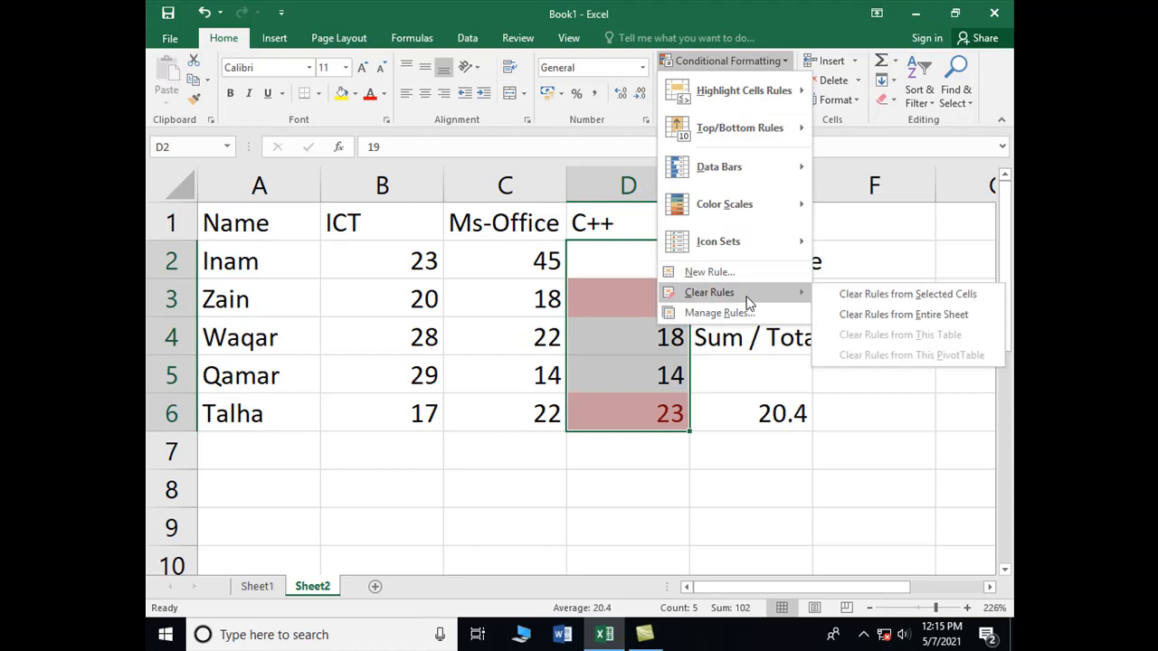
click(855, 293)
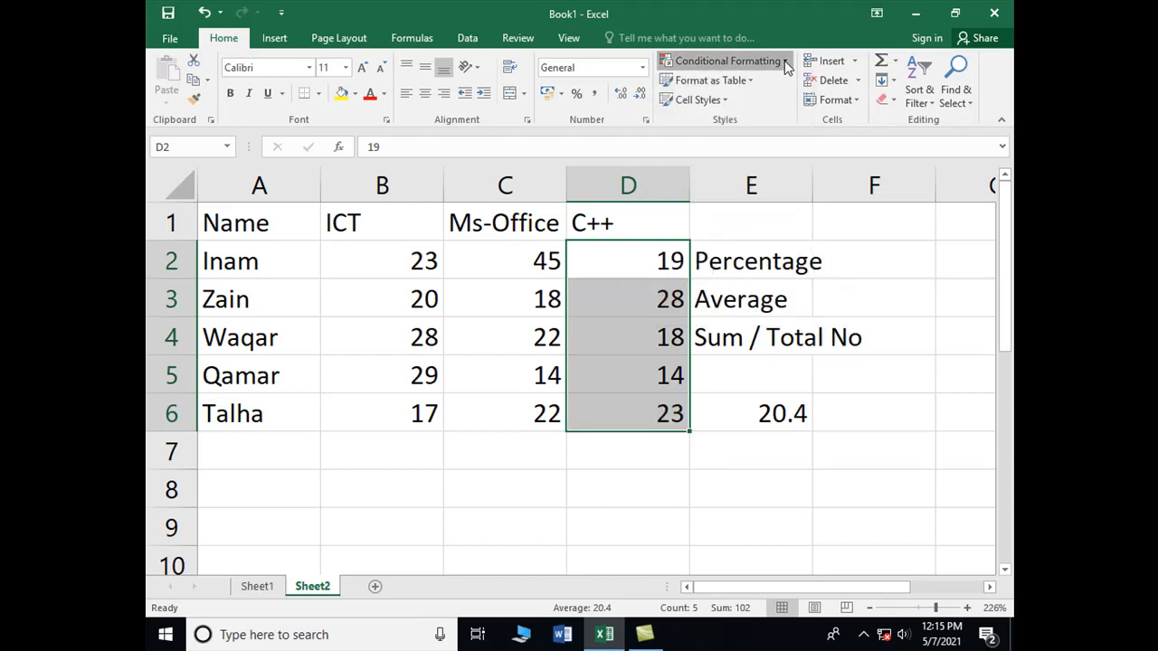
Step: Highlight the below-average C++ marks in D2:D6 with Light Red Fill with Dark Red Text
click(728, 61)
mouse_move(751, 128)
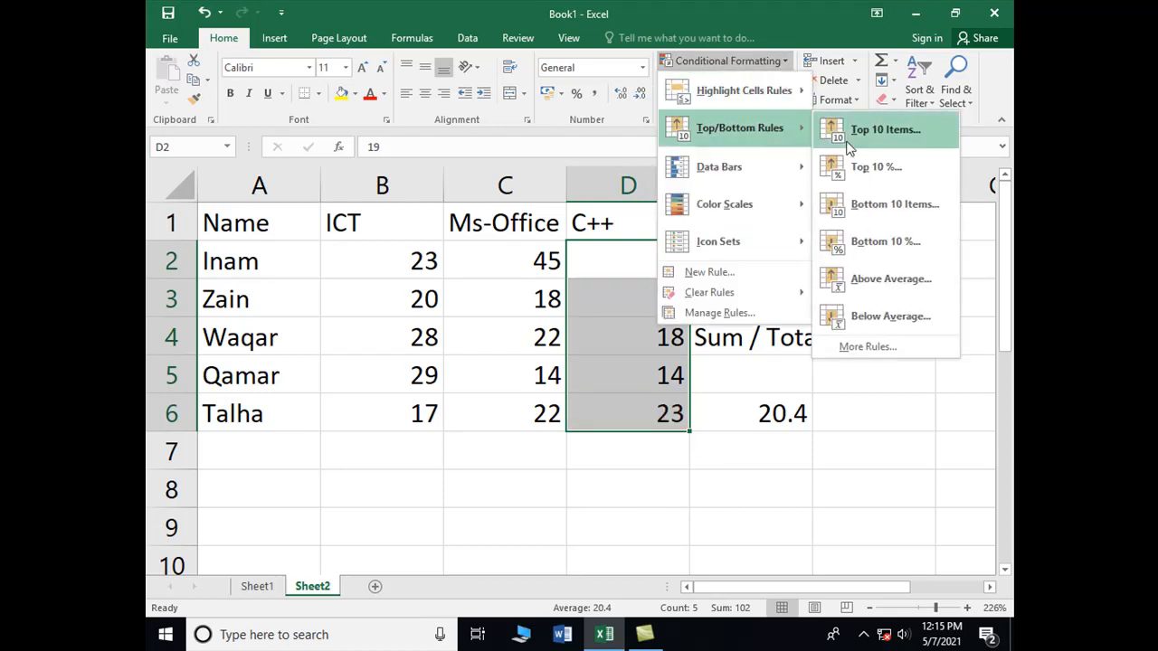
click(874, 326)
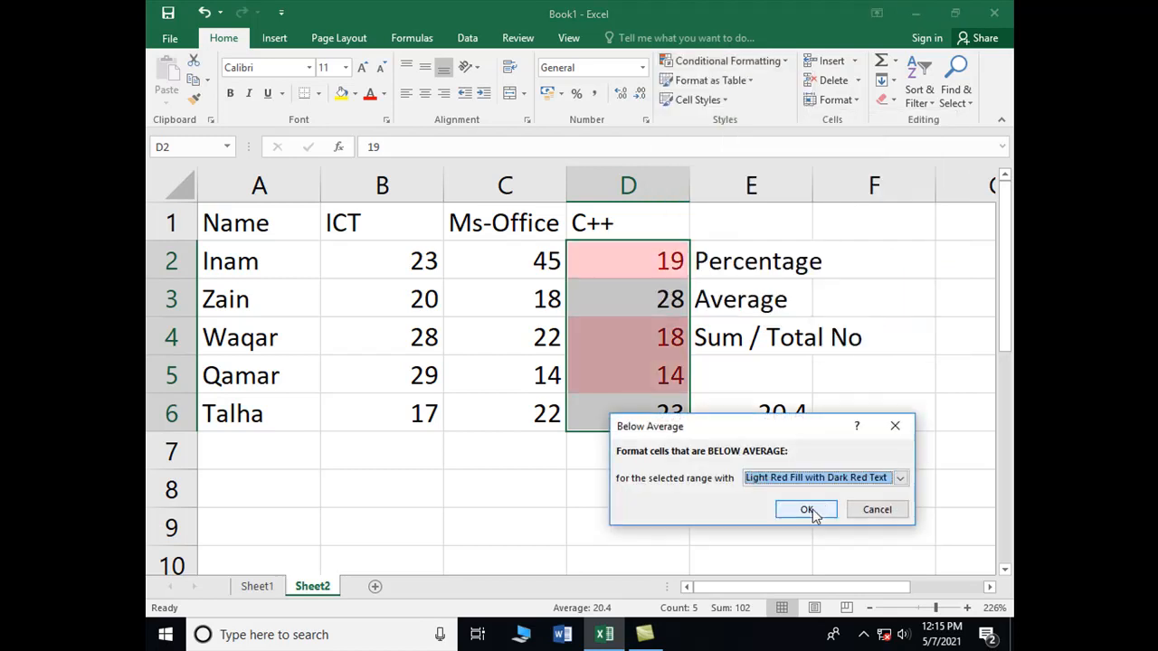
click(808, 509)
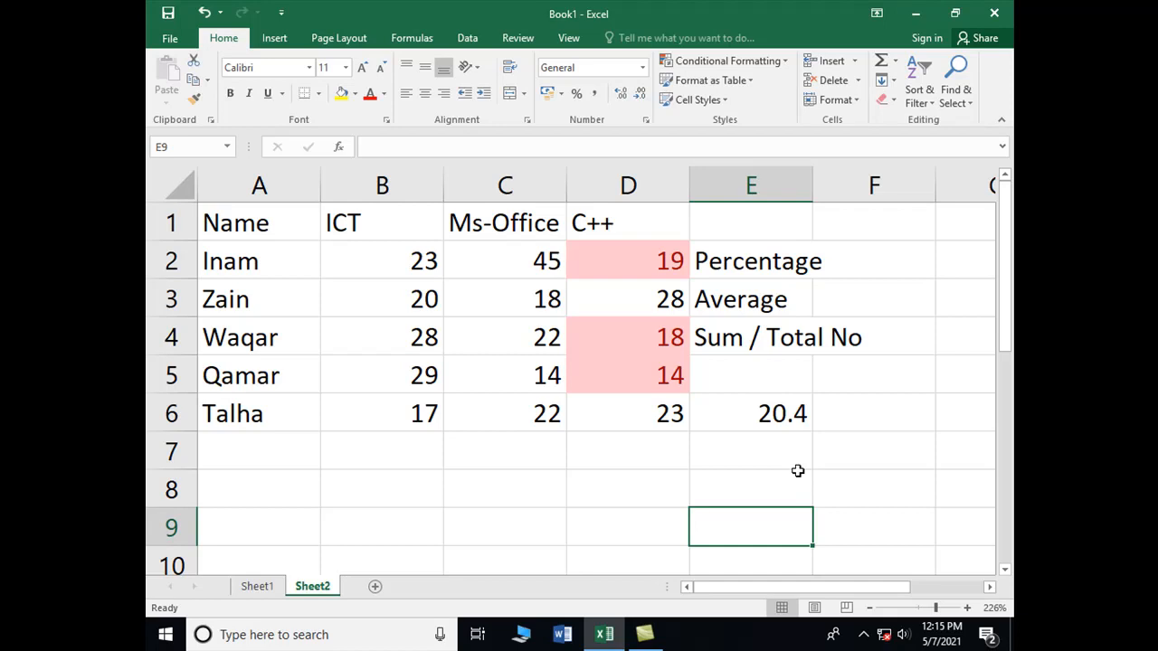
Step: Examine the highlighted C++ marks in column D against the calculated average in E6
key(Up)
key(Up)
key(Left)
key(Up)
key(Up)
key(Up)
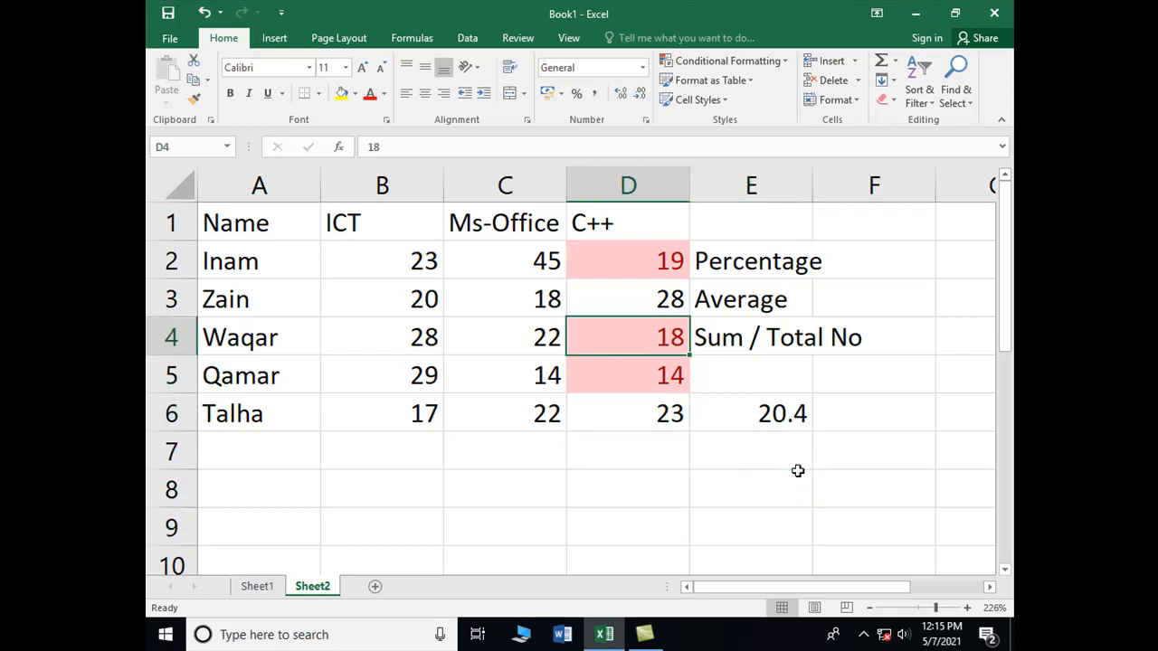
key(Left)
key(Up)
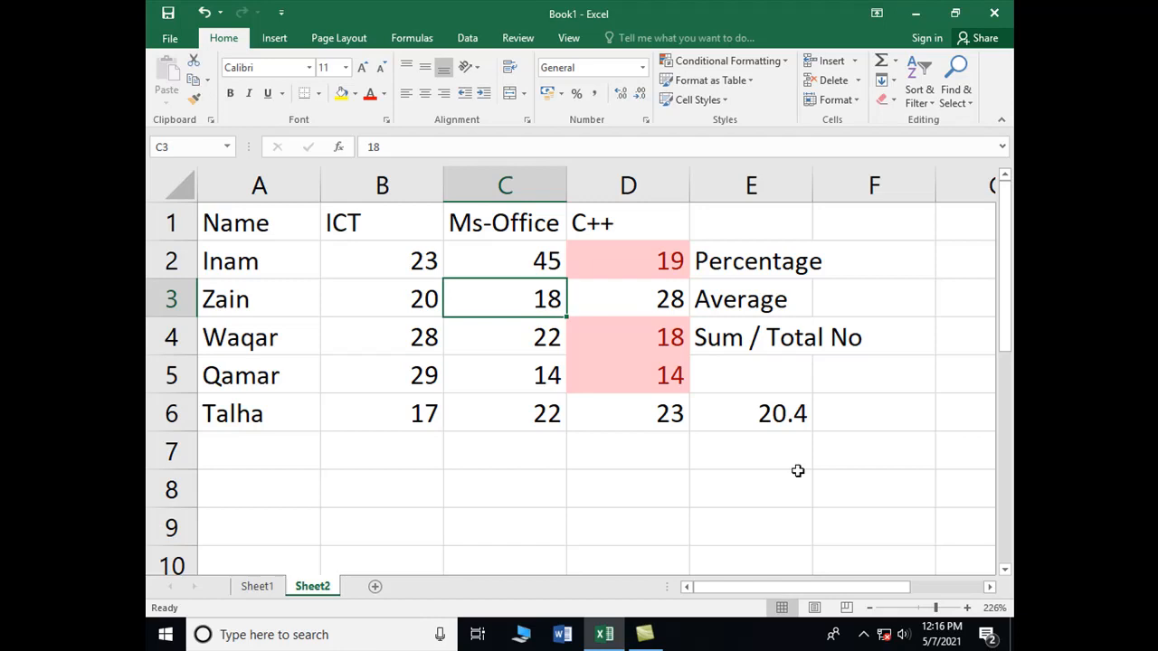
key(Up)
key(Left)
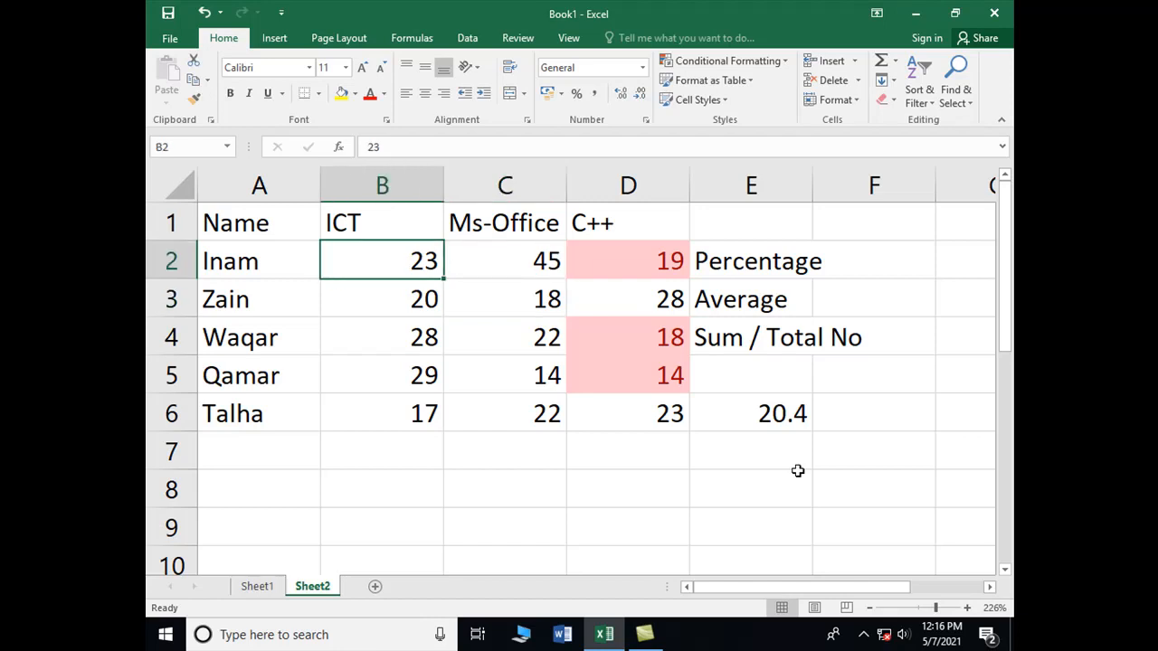
key(shift+Right)
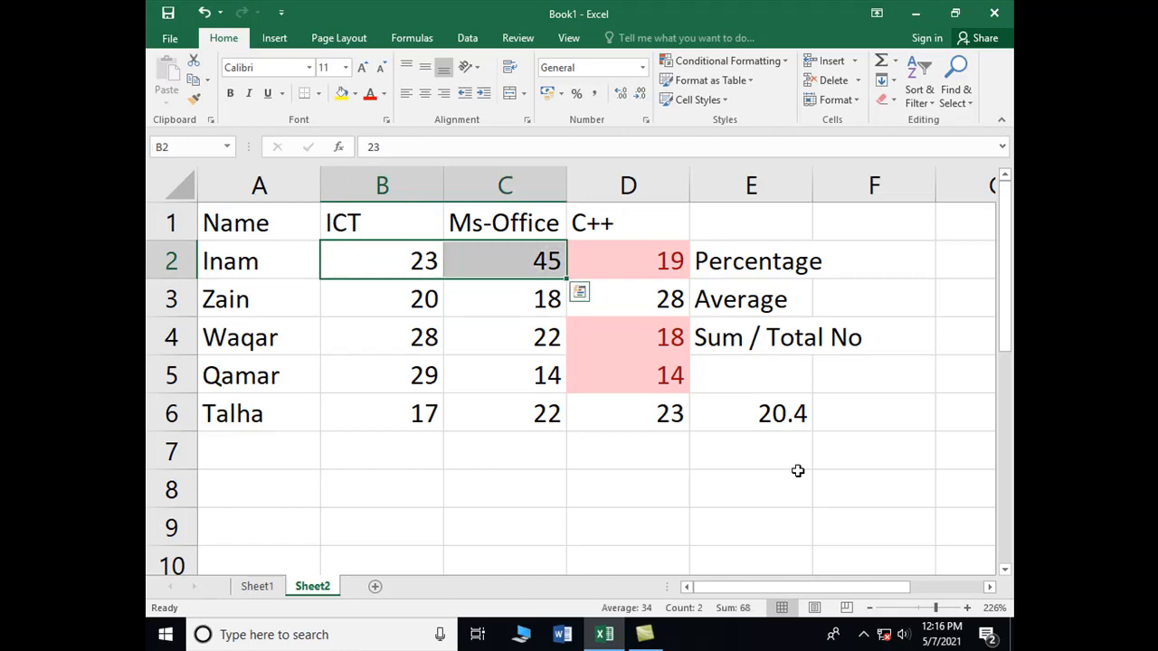
key(Right)
key(shift+Right)
key(shift+Down)
key(Up)
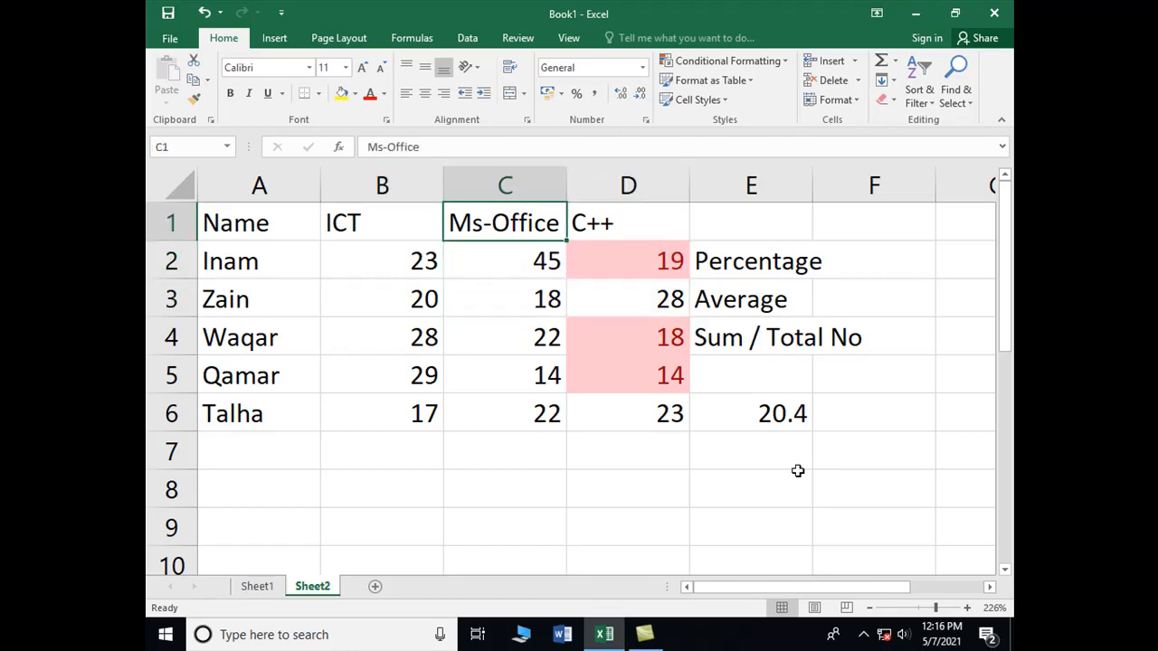
Step: Clear the Below Average conditional formatting from the selected C++ marks in D2:D6
key(Right)
key(Down)
key(shift+Down)
key(shift+Down)
key(shift+Down)
key(shift+Down)
key(shift+Down)
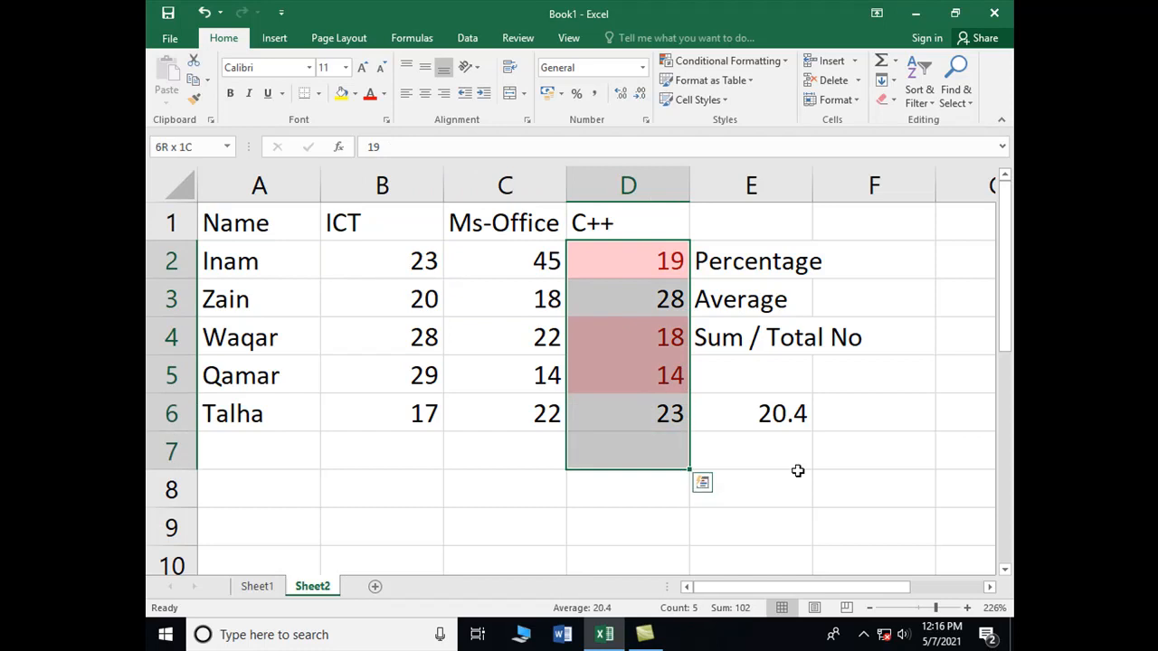
key(shift+Up)
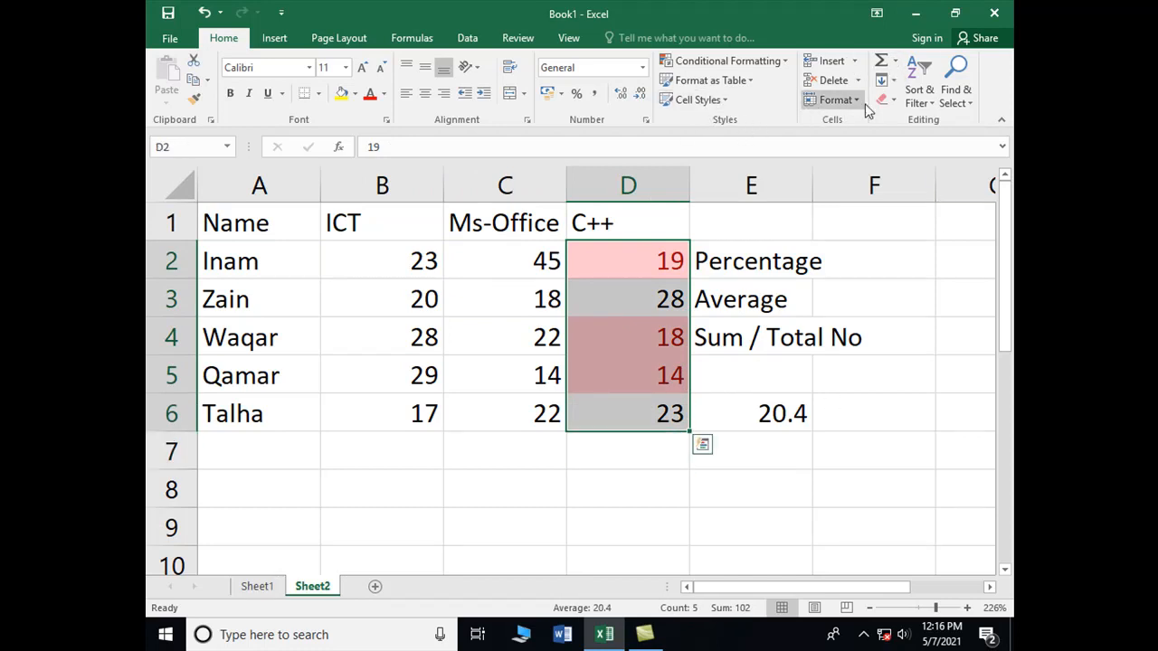
click(783, 62)
mouse_move(757, 292)
click(847, 292)
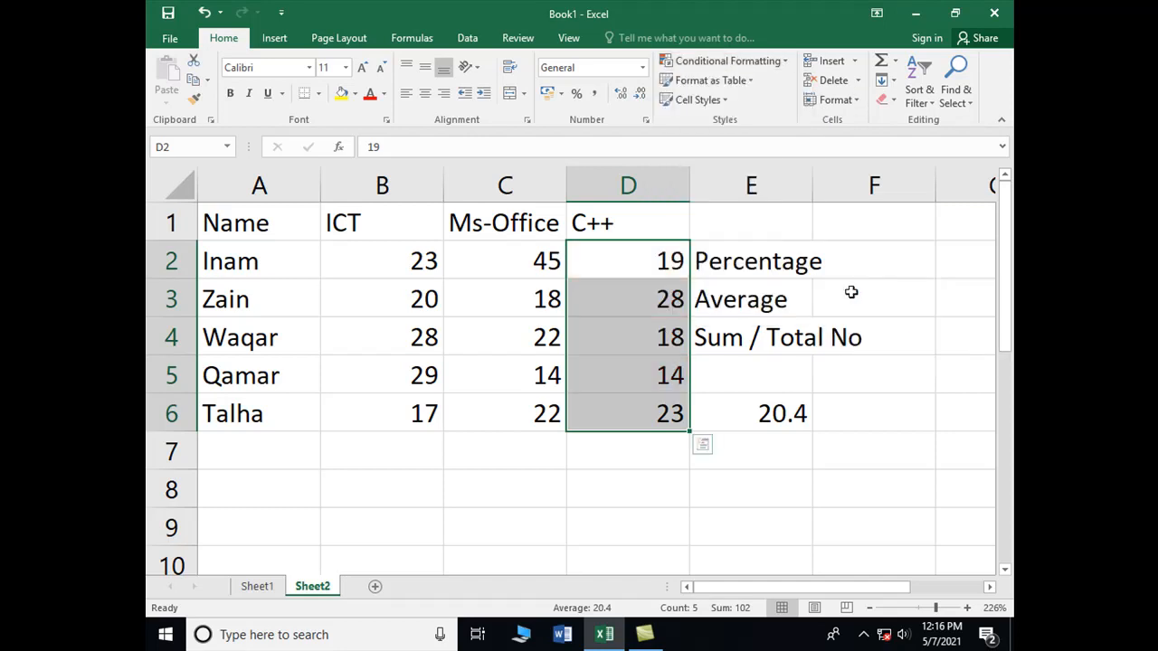
click(390, 260)
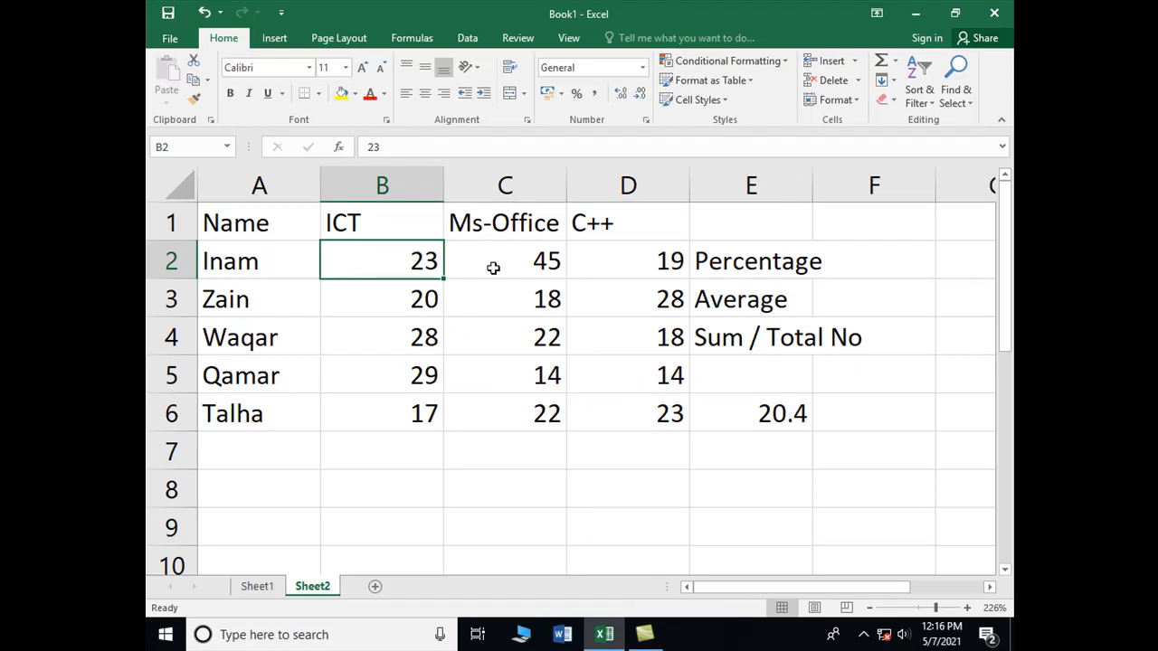
key(shift+Down)
key(shift+Down)
key(shift+Down)
key(shift+Down)
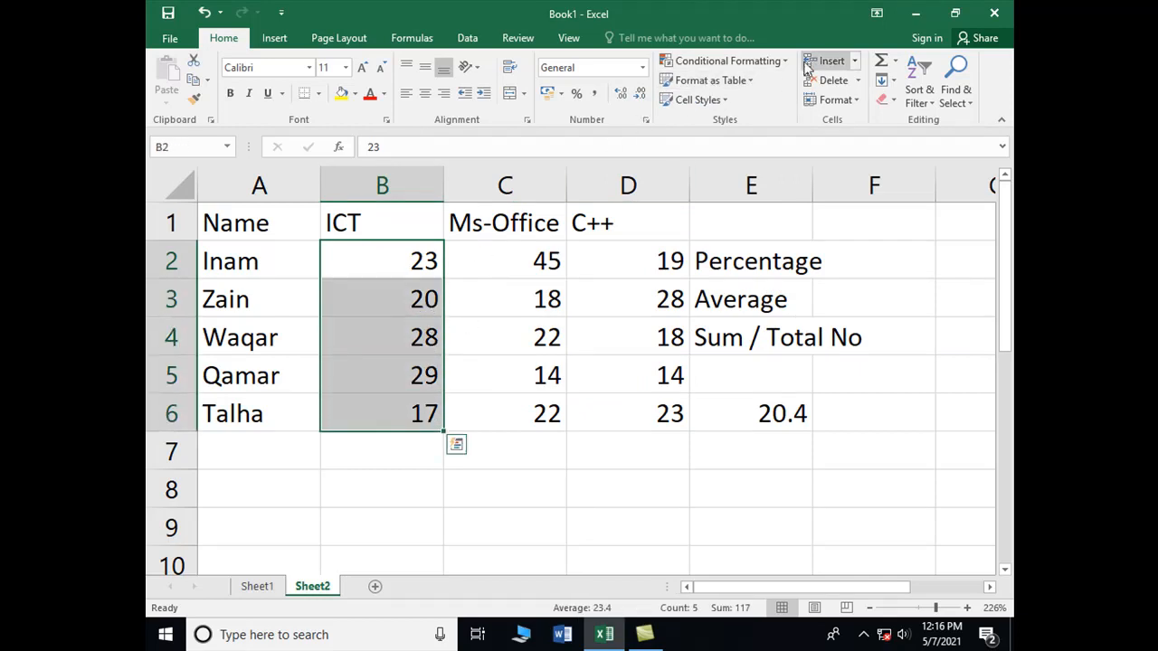
click(783, 61)
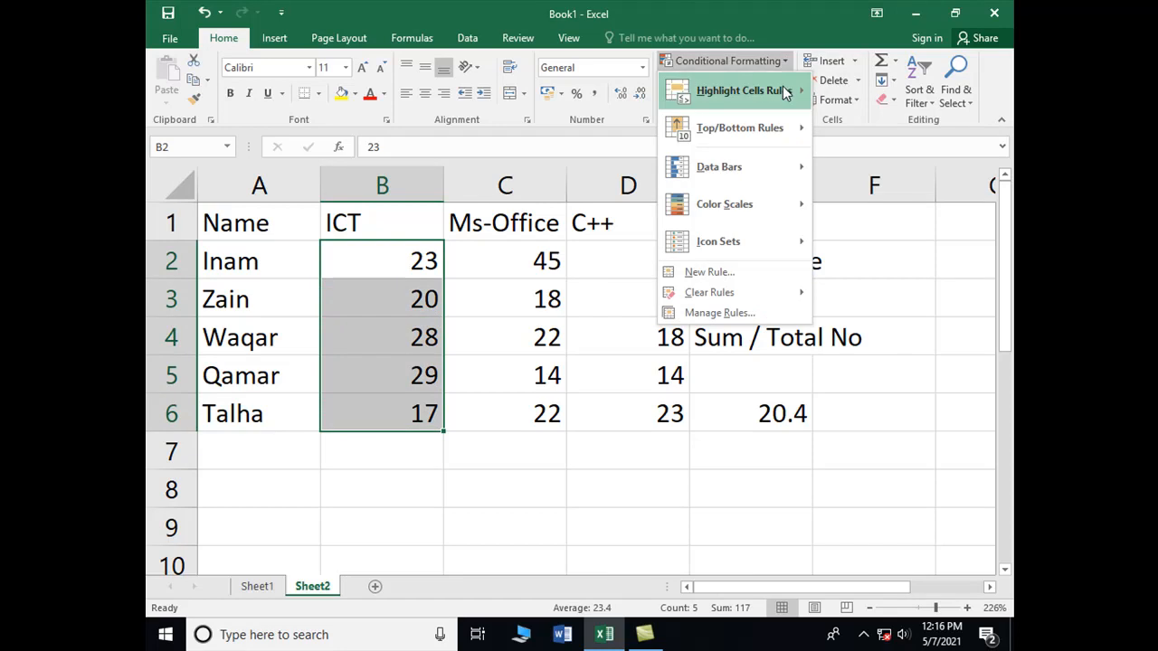
mouse_move(737, 169)
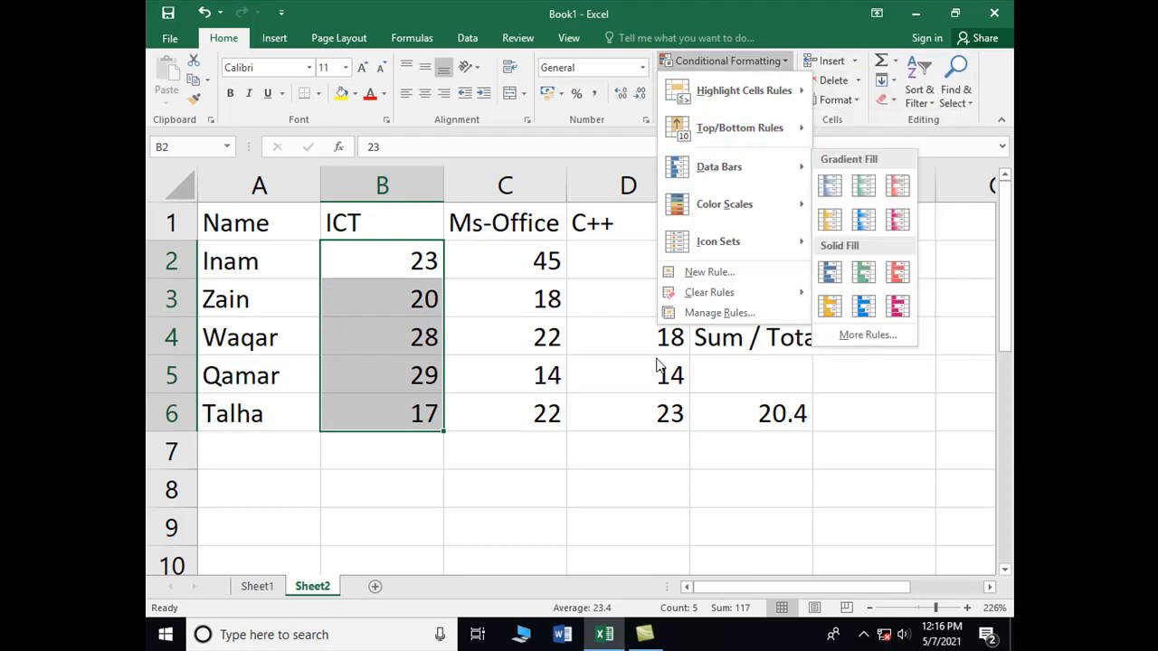
key(Escape)
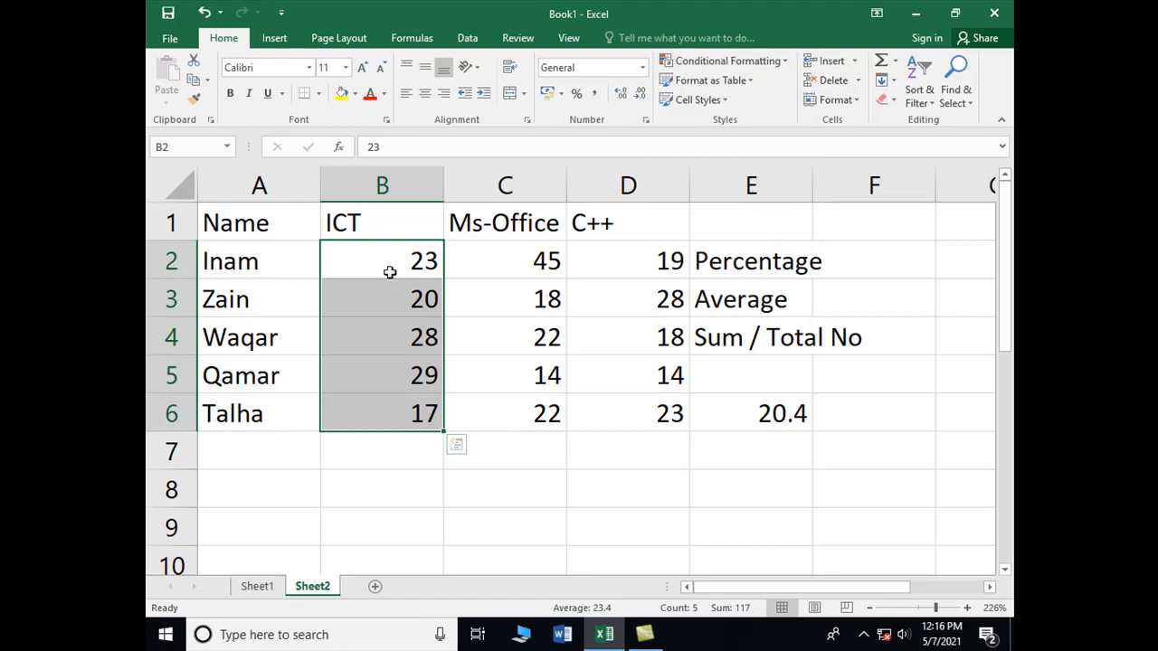
Step: Apply blue gradient-fill data bars to all the marks in B2:D6
drag(383, 259, 638, 411)
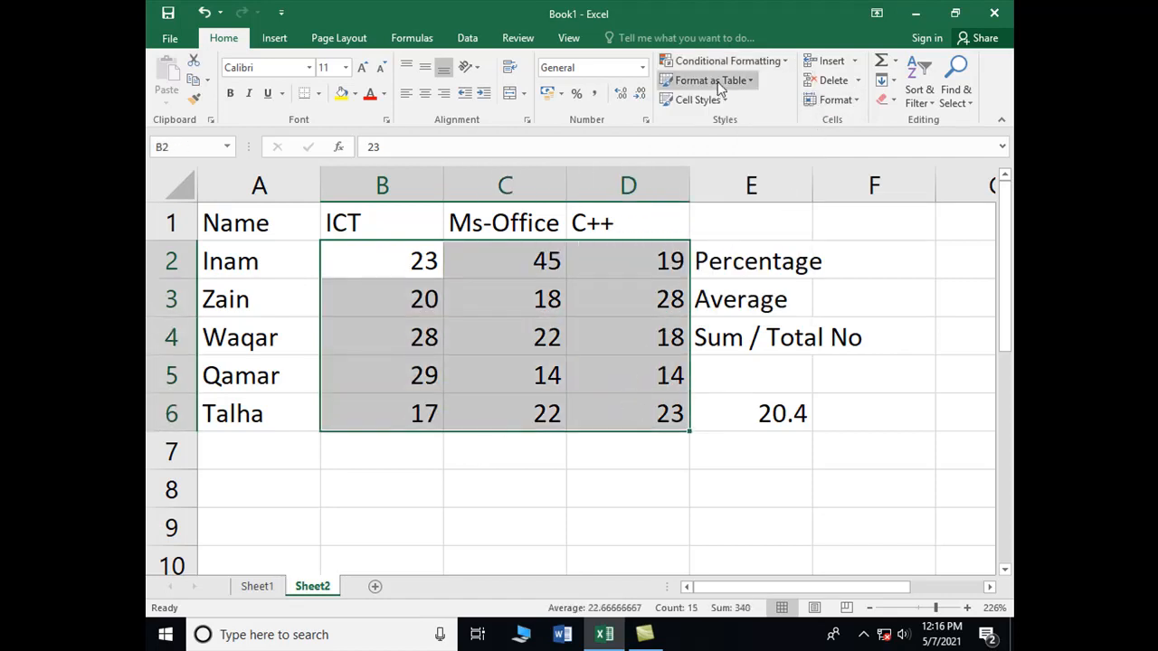
click(779, 60)
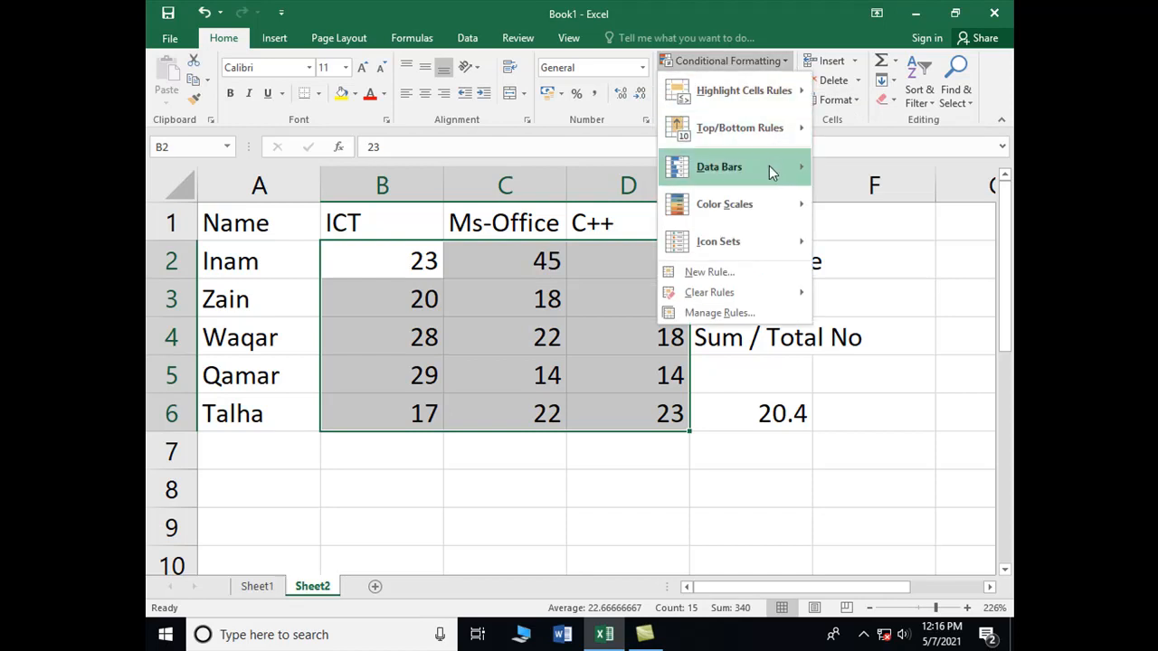
mouse_move(769, 165)
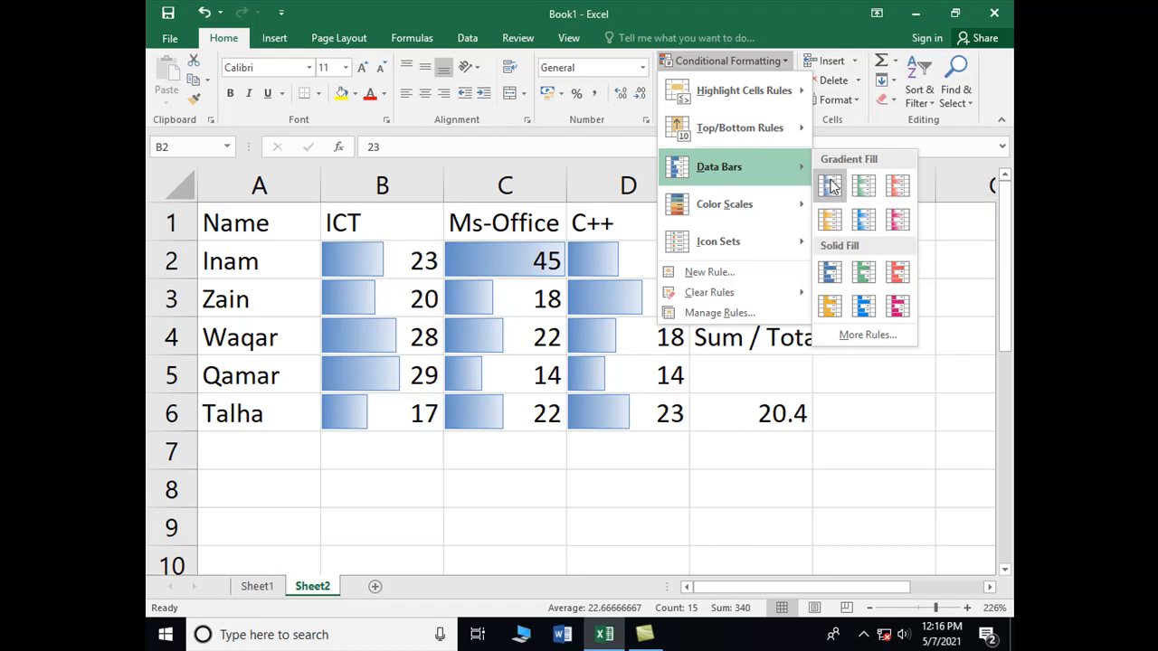
click(831, 185)
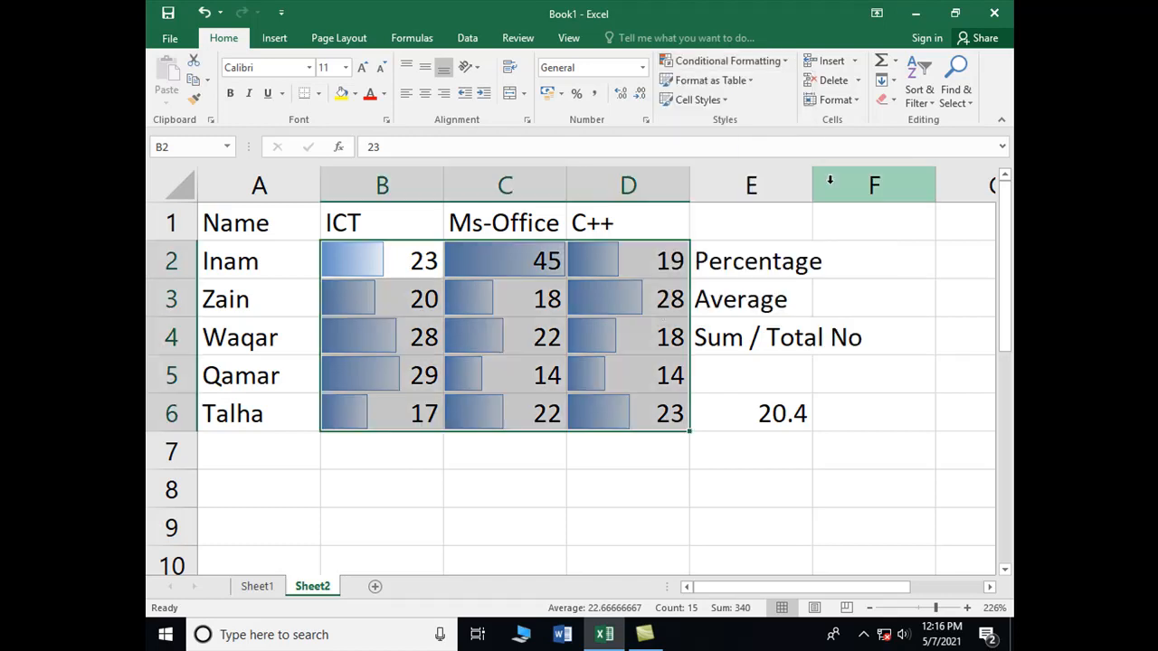
click(355, 523)
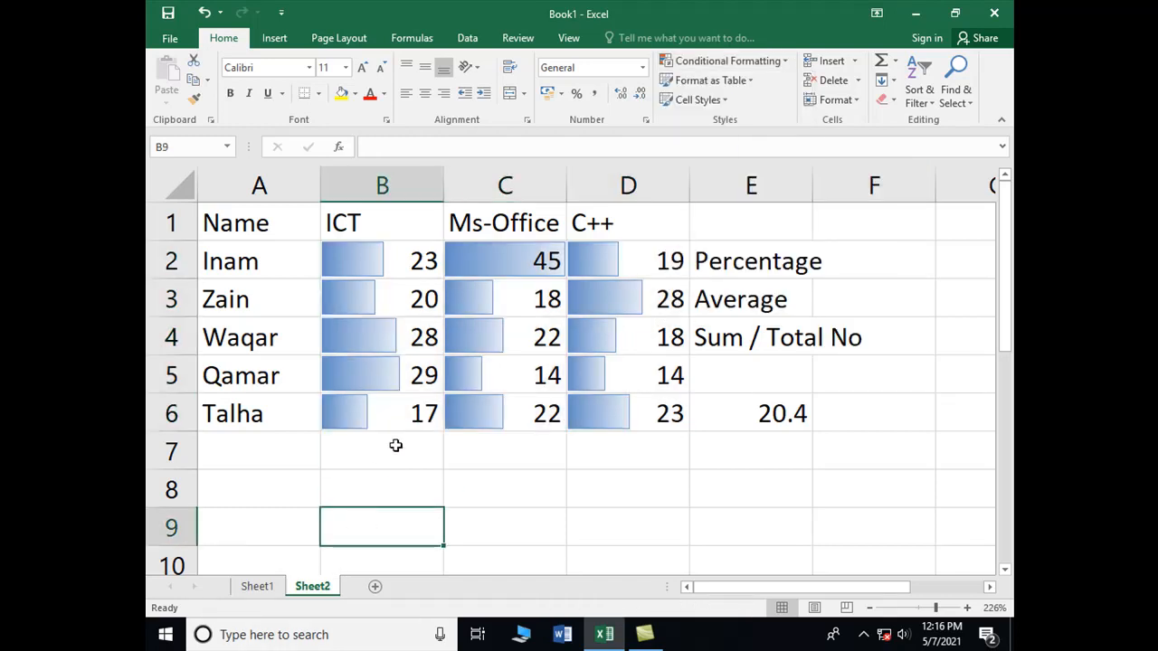
Step: Try a custom solid-fill blue data bar rule with Show Bar Only on the marks in B2:D6
click(396, 445)
key(Up)
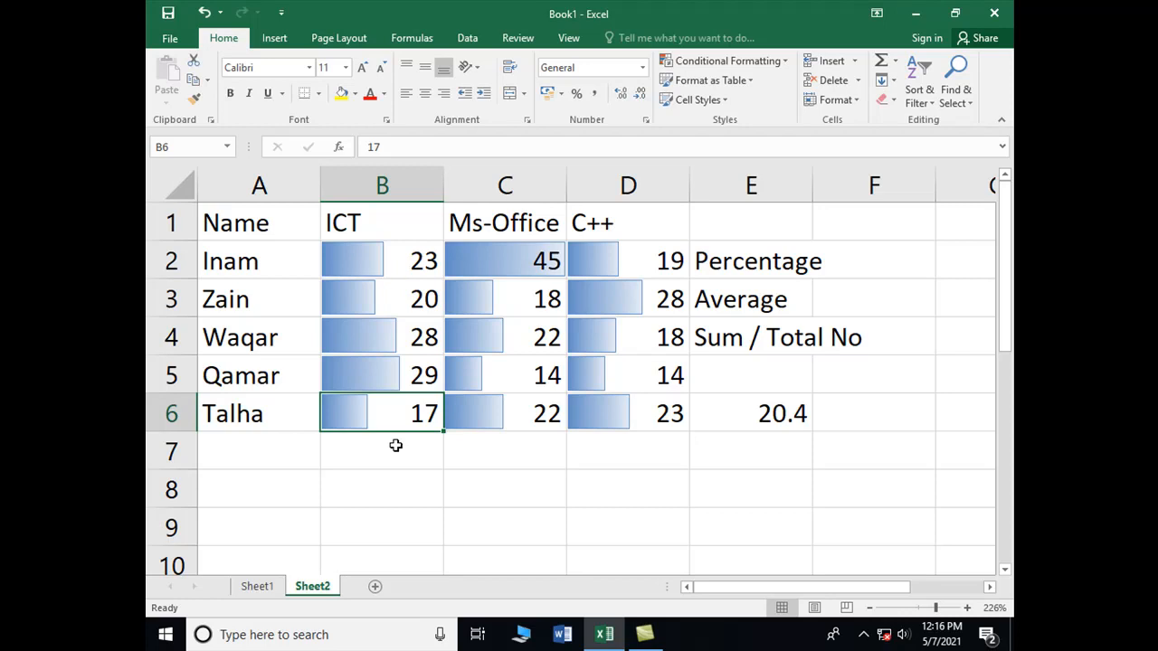
key(Up)
key(Up)
key(Up)
key(Up)
key(shift+Right)
key(shift+Right)
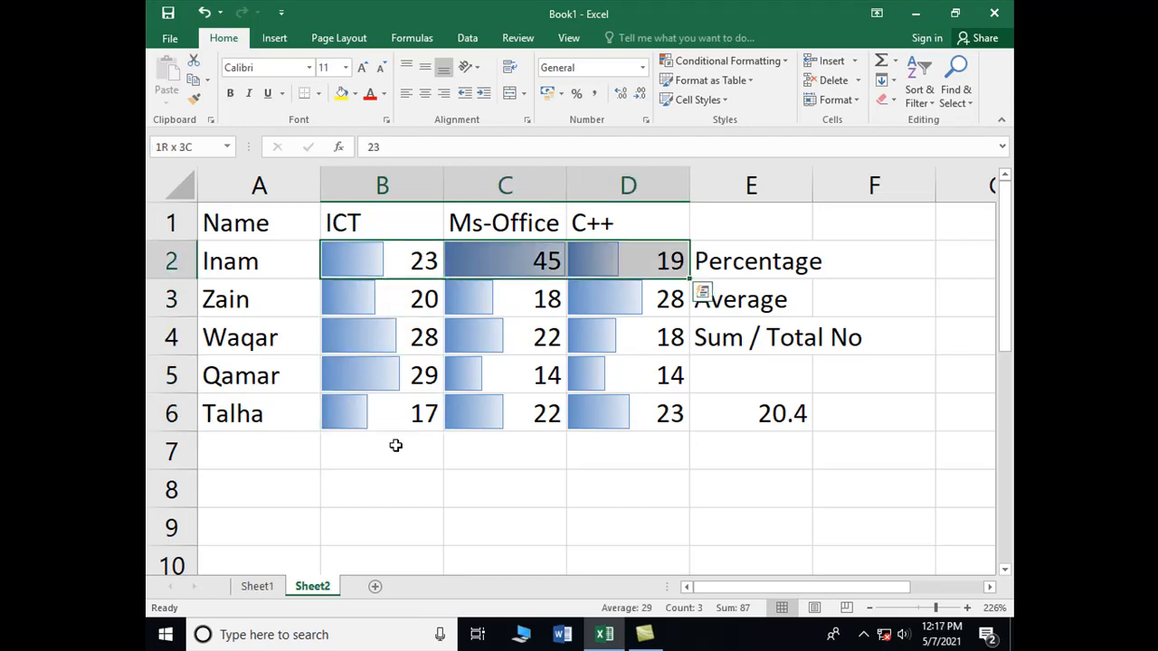
key(shift+Down)
key(shift+Down)
key(shift+Down)
key(shift+Down)
key(shift+Down)
key(shift+Up)
key(shift+Up)
key(shift+Down)
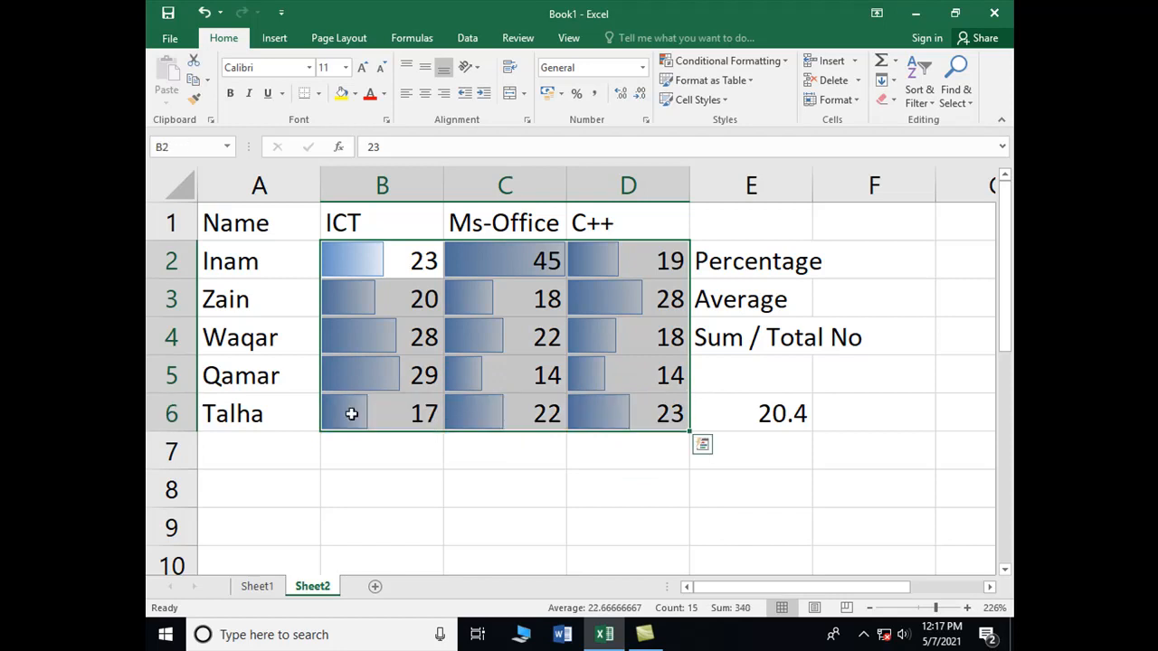
click(784, 63)
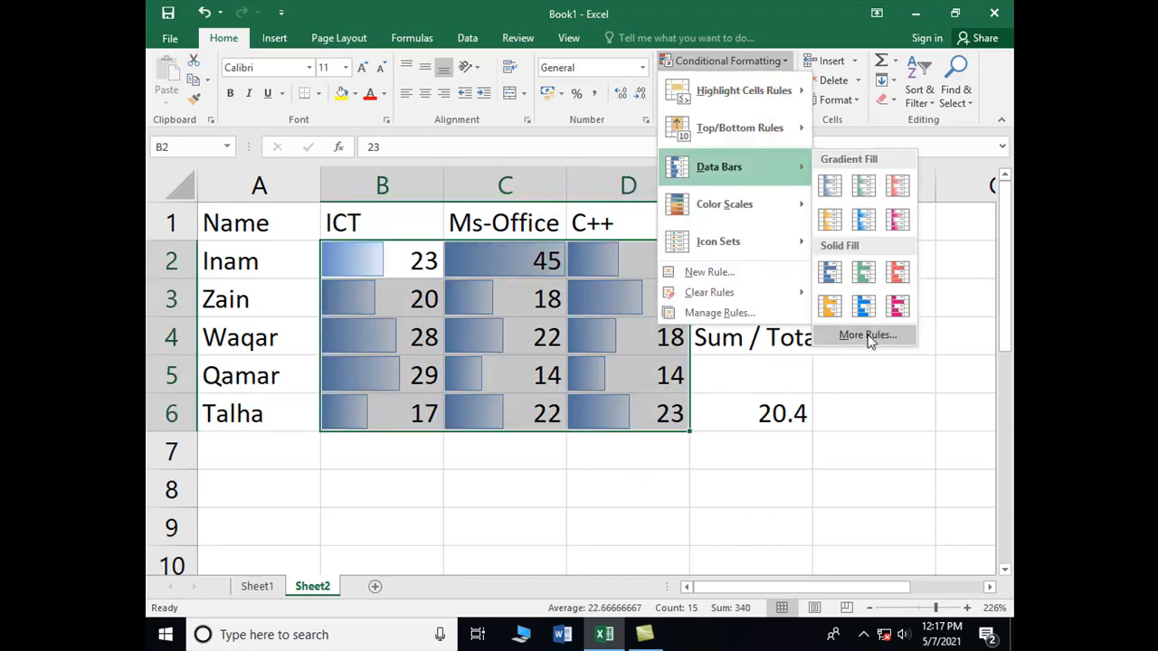
click(867, 335)
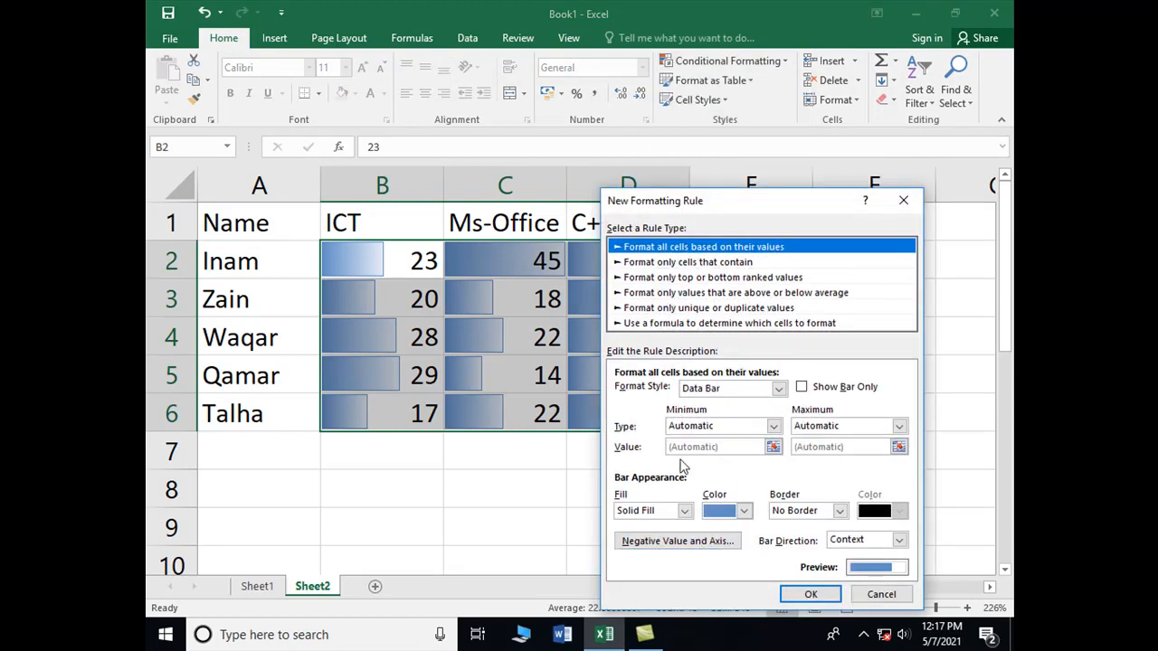
click(803, 389)
click(810, 594)
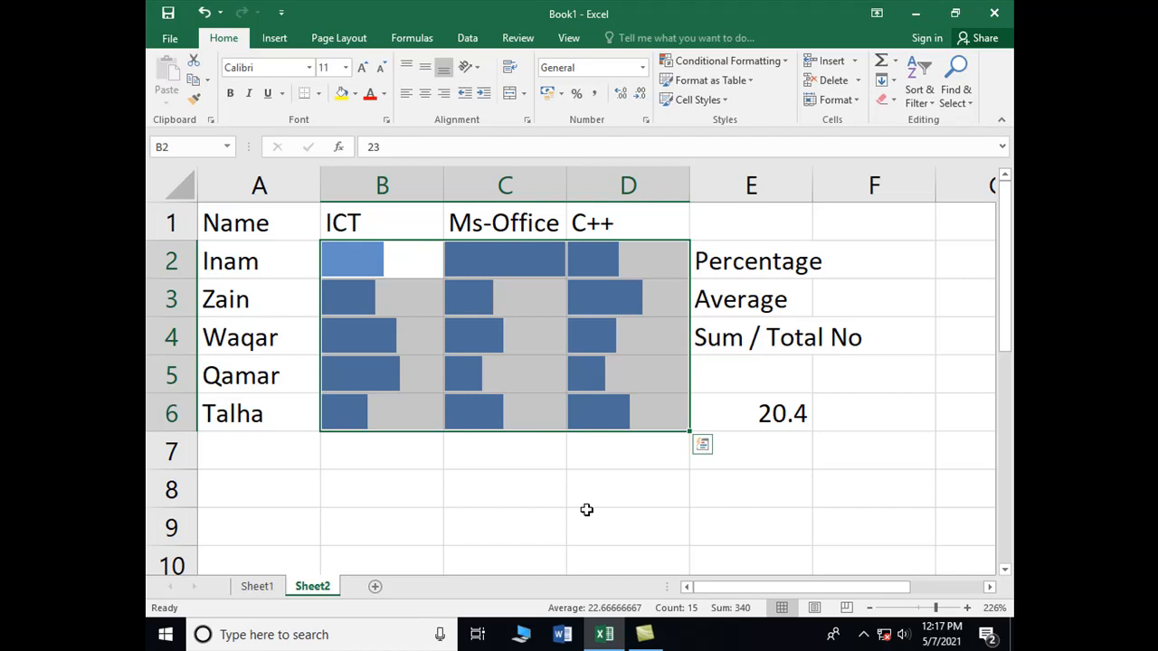
key(ctrl+z)
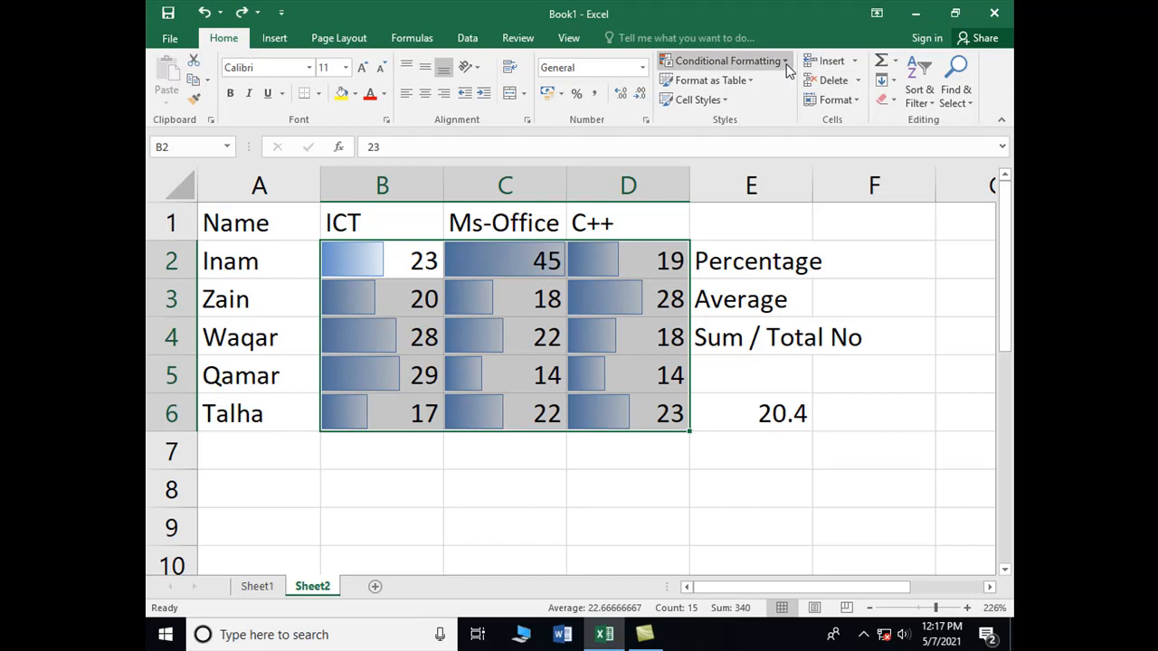
Step: Change the data bars on the marks in B2:D6 to the orange gradient fill
click(728, 61)
mouse_move(726, 166)
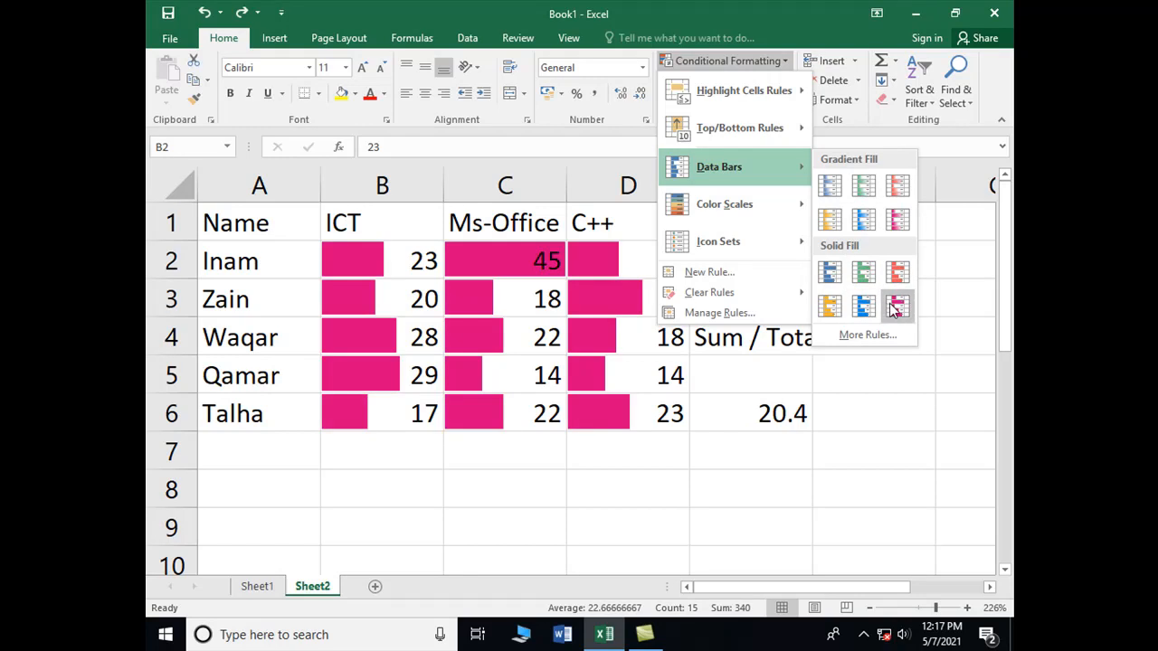
click(829, 226)
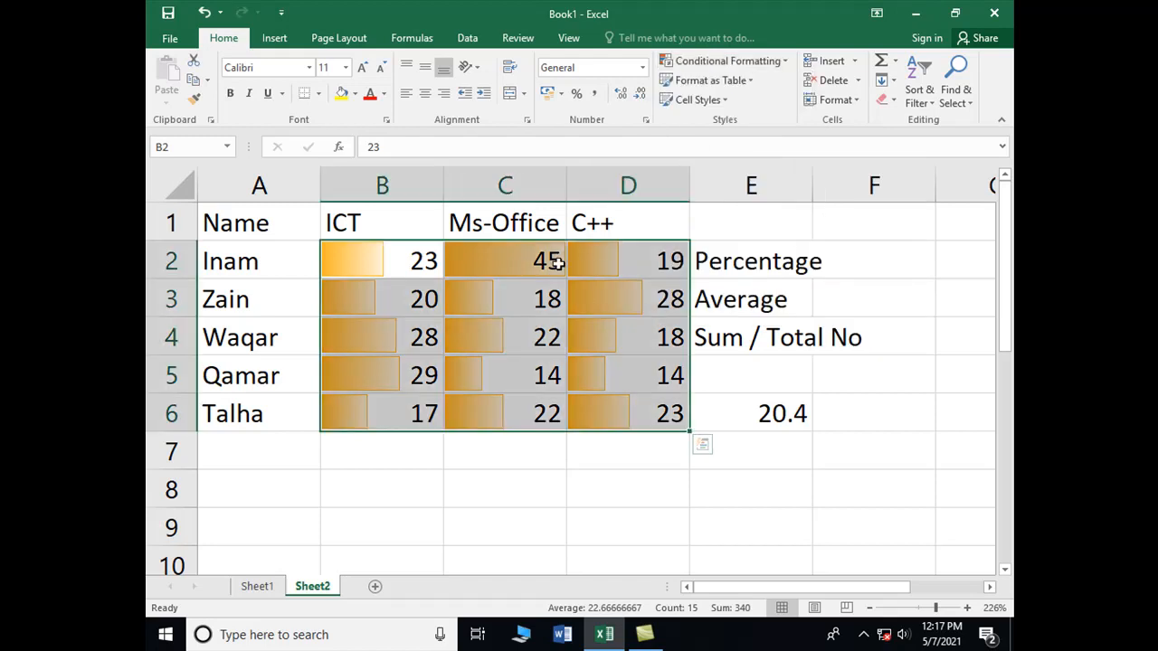
Step: Add the Green-Yellow-Red color scale to the marks in B2:D6
click(783, 62)
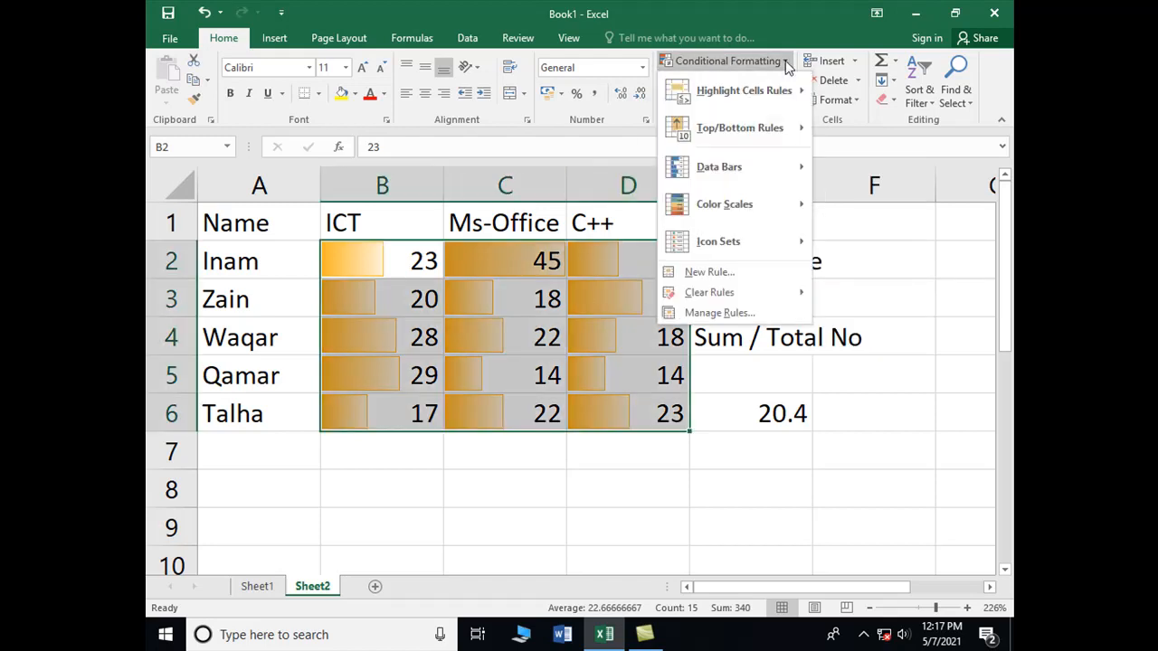
mouse_move(744, 217)
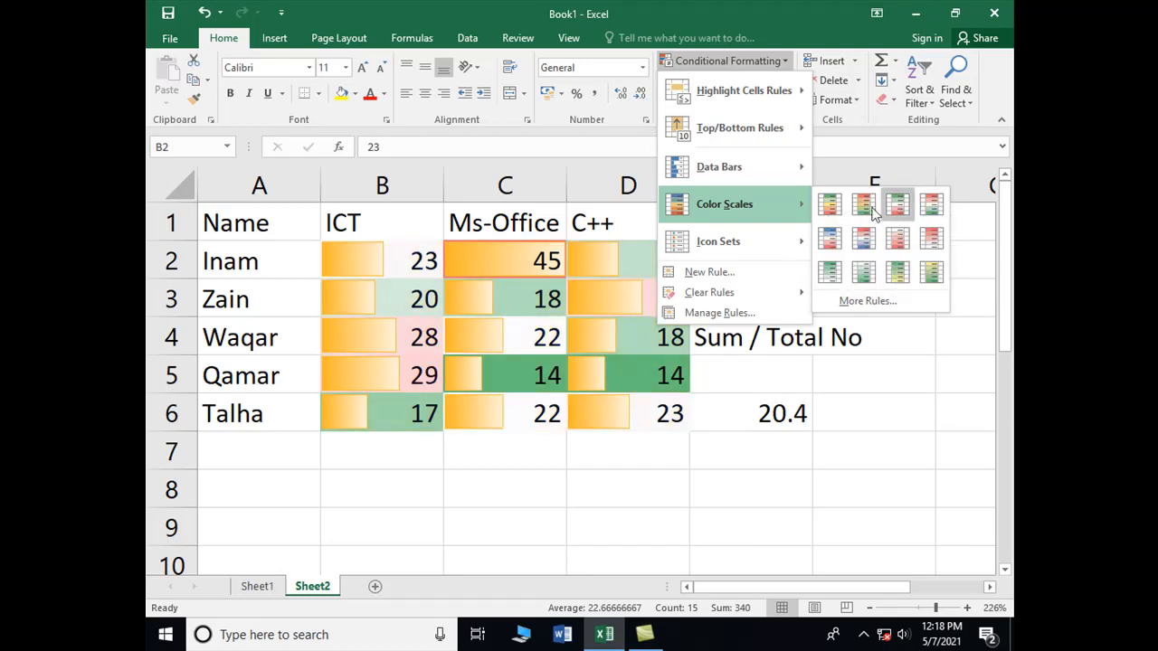
click(830, 210)
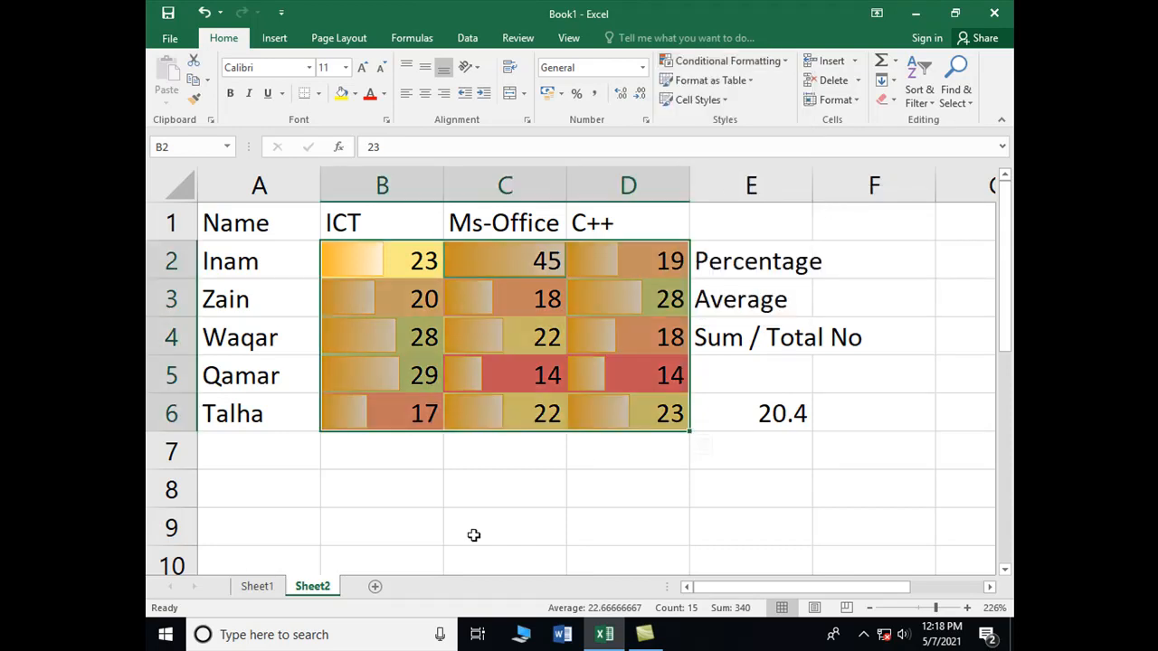
click(436, 494)
Step: Change the ICT mark in cell B6 to 47
click(383, 416)
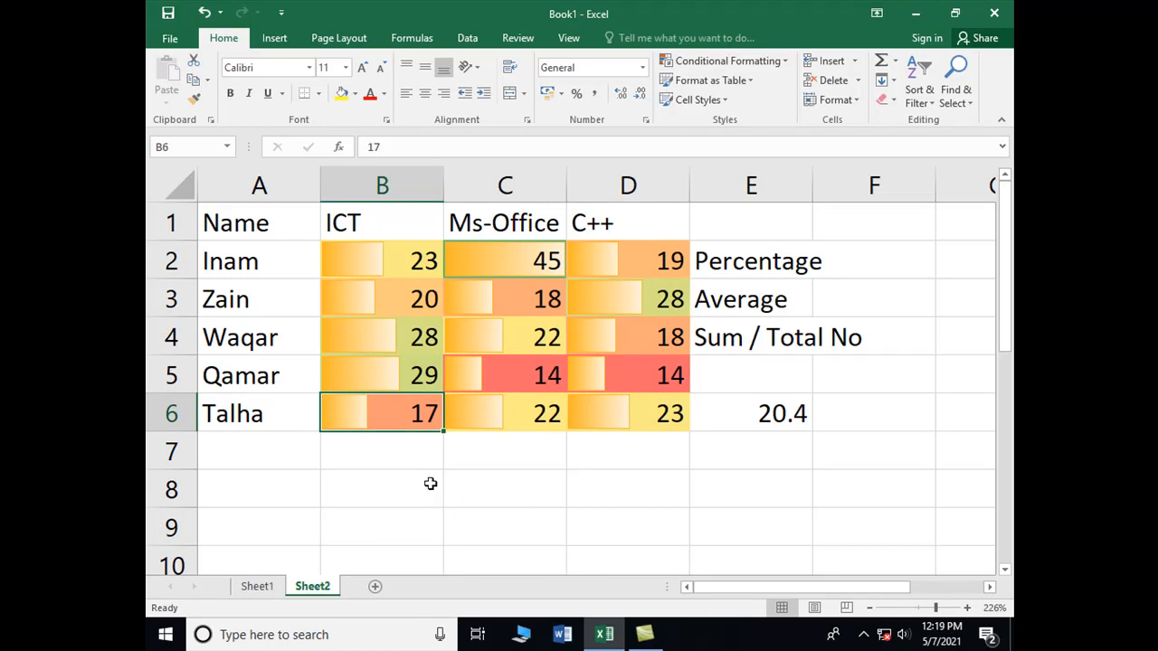
text(47)
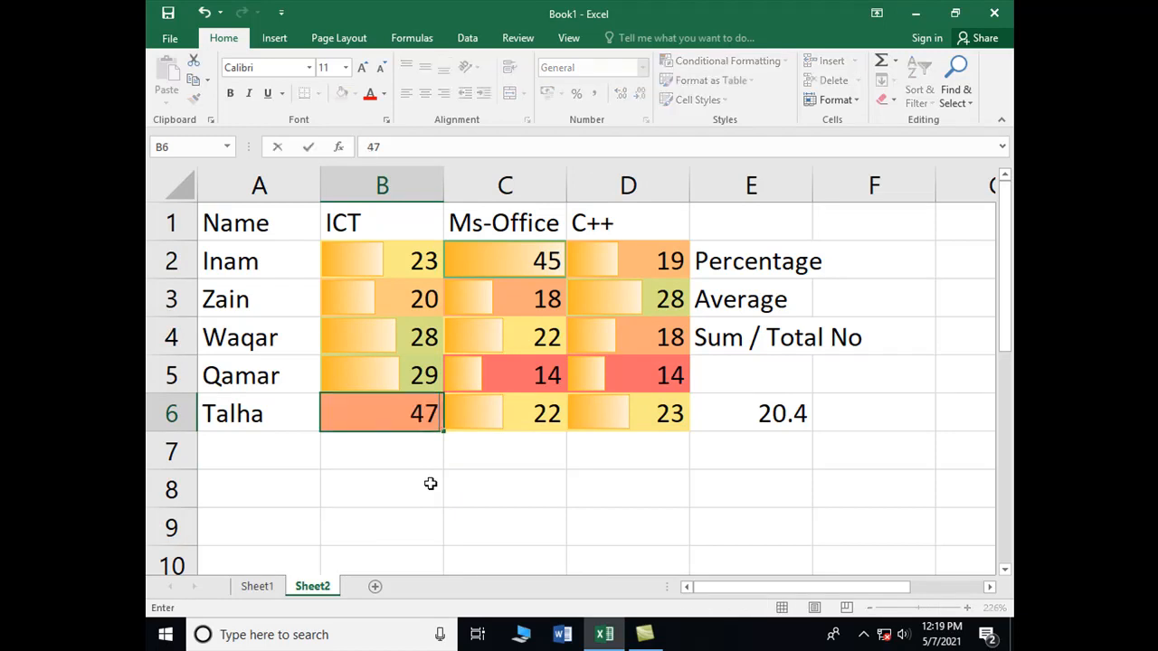
key(Return)
key(Up)
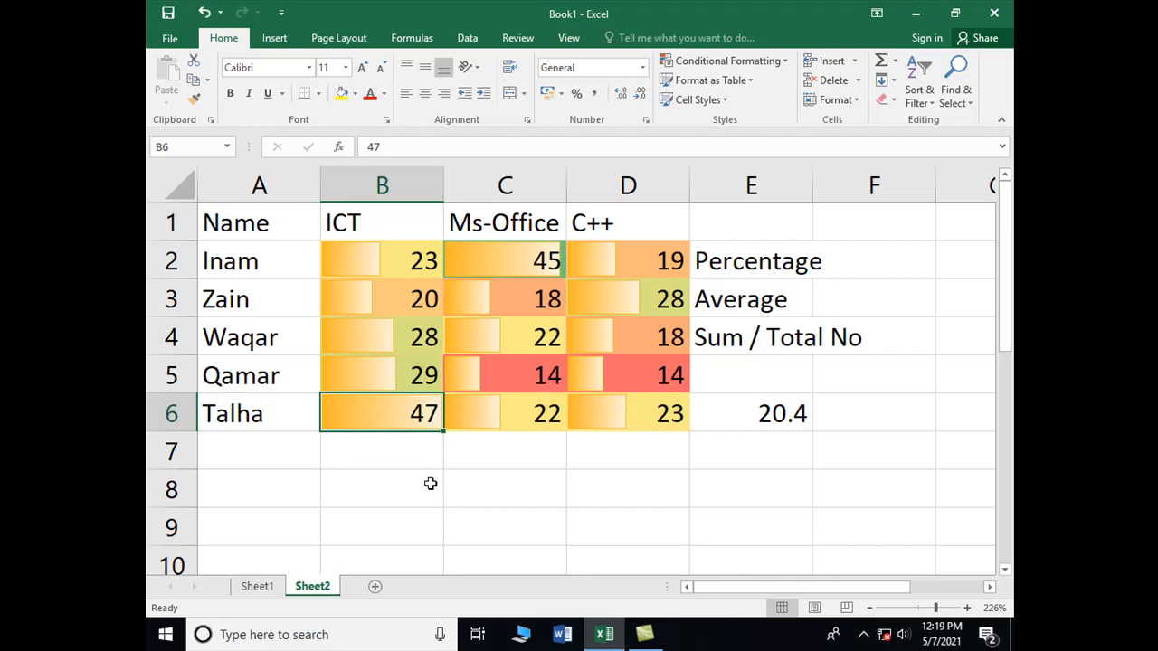
Step: Add the colored three-arrow directional icon set to the marks in B2:D6
key(Up)
key(Up)
key(Up)
key(Up)
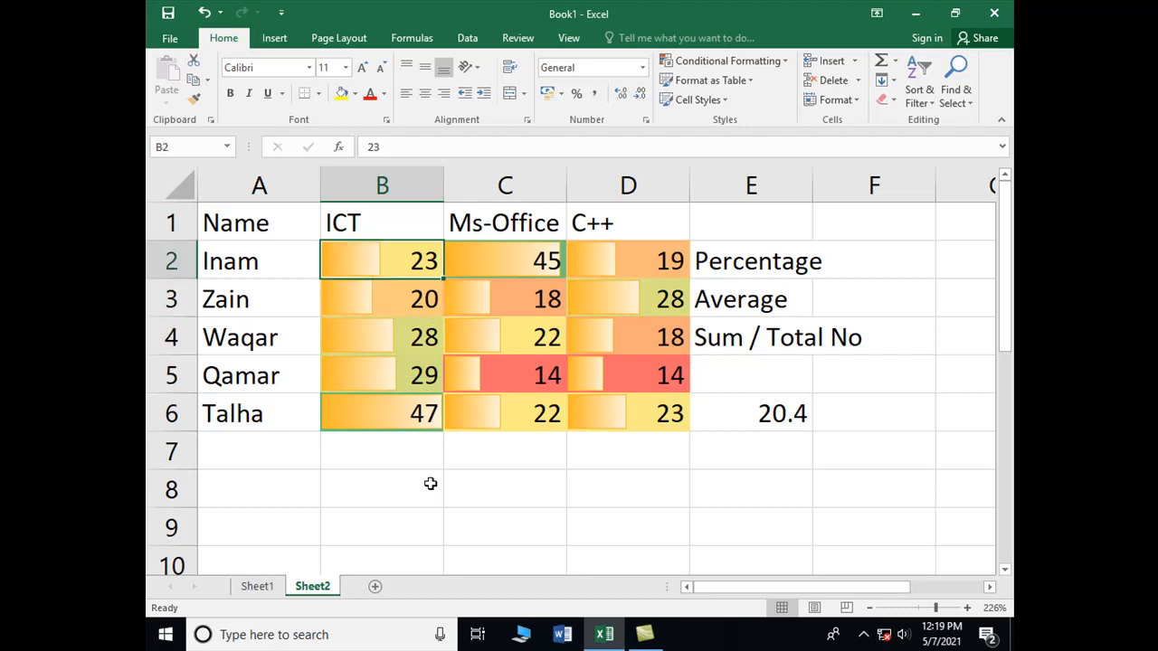
key(shift+Right)
key(shift+Right)
key(shift+Down)
key(shift+Down)
key(shift+Down)
key(shift+Down)
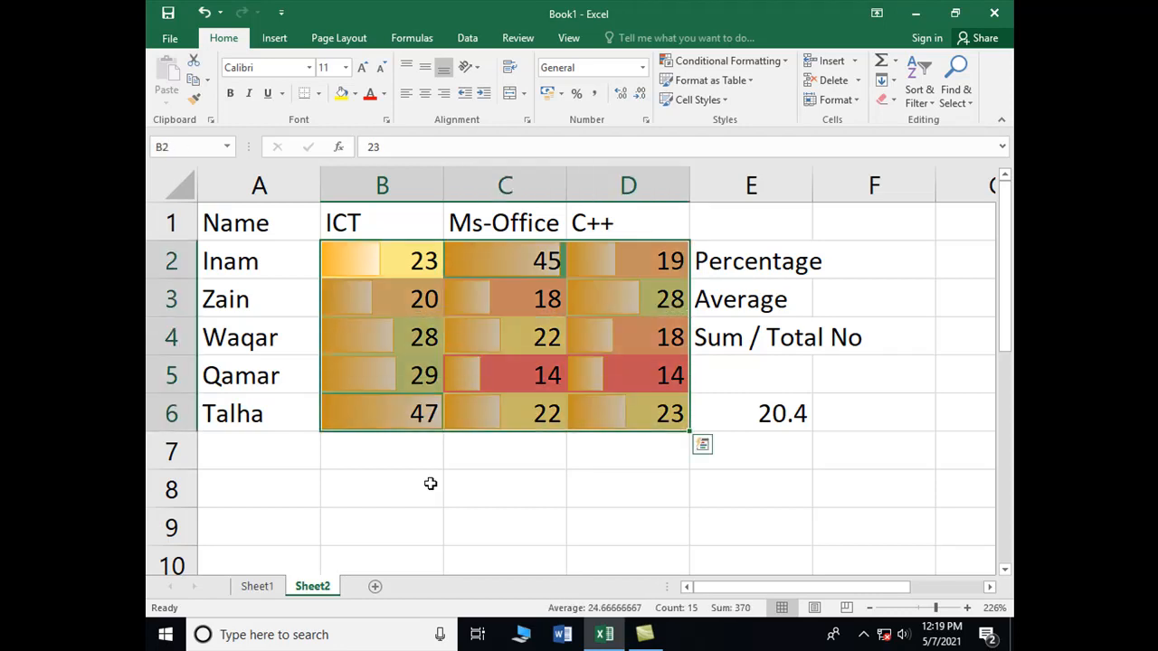
click(786, 61)
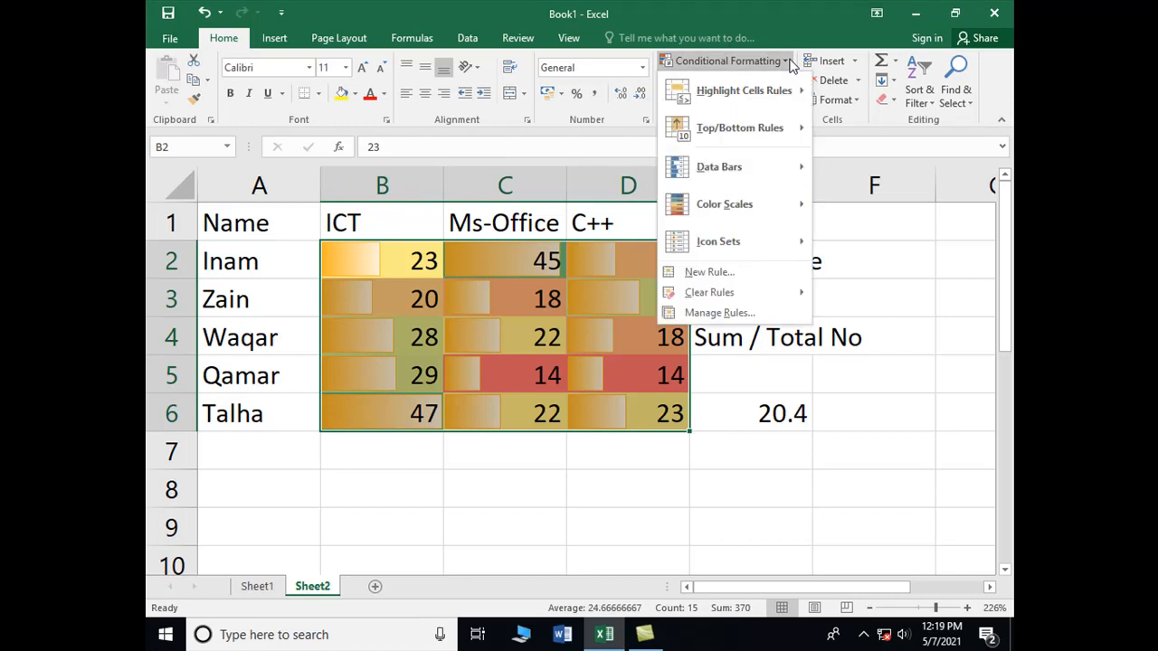
mouse_move(740, 243)
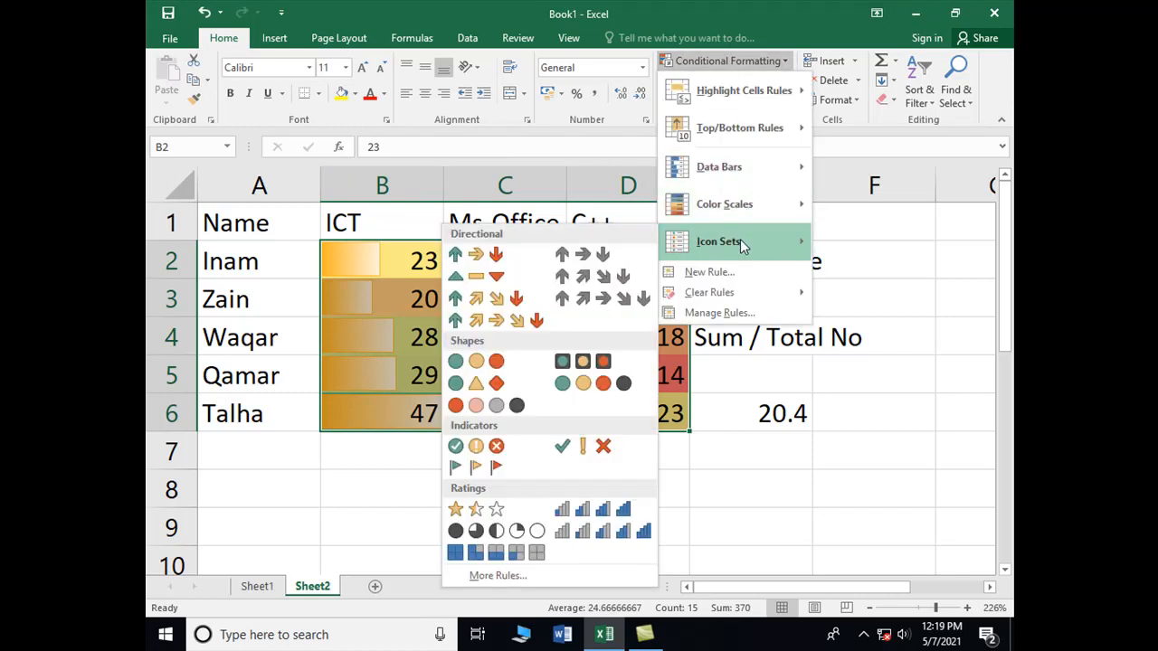
click(467, 264)
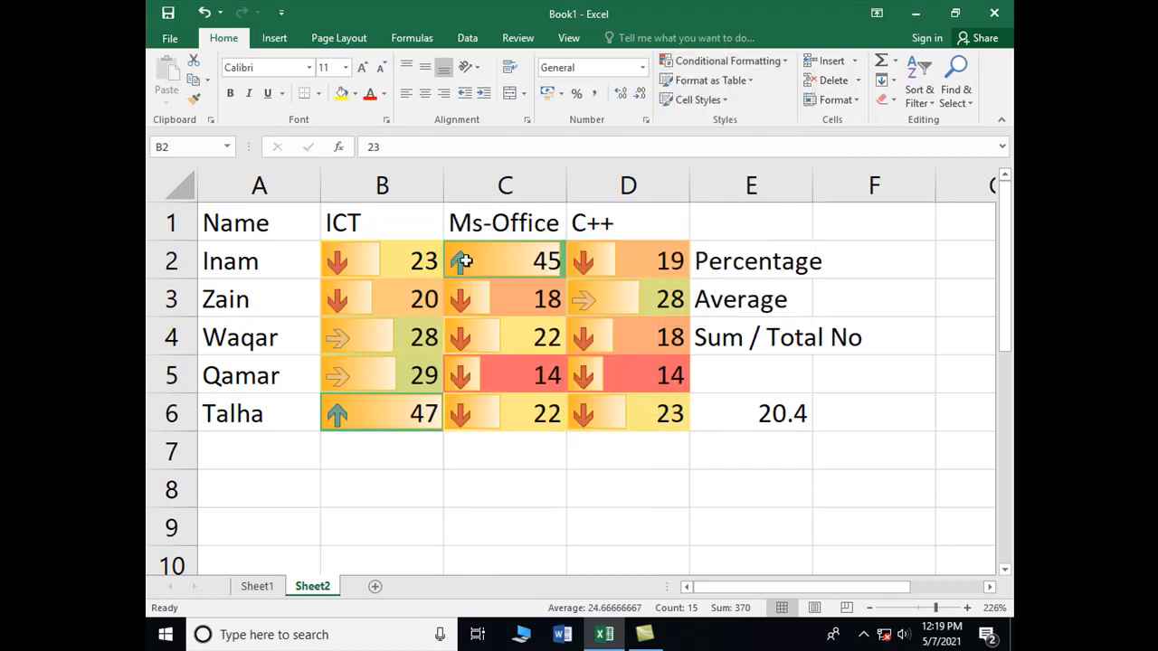
Step: Switch the icon set on the marks in B2:D6 to 5 Ratings
drag(344, 261, 416, 411)
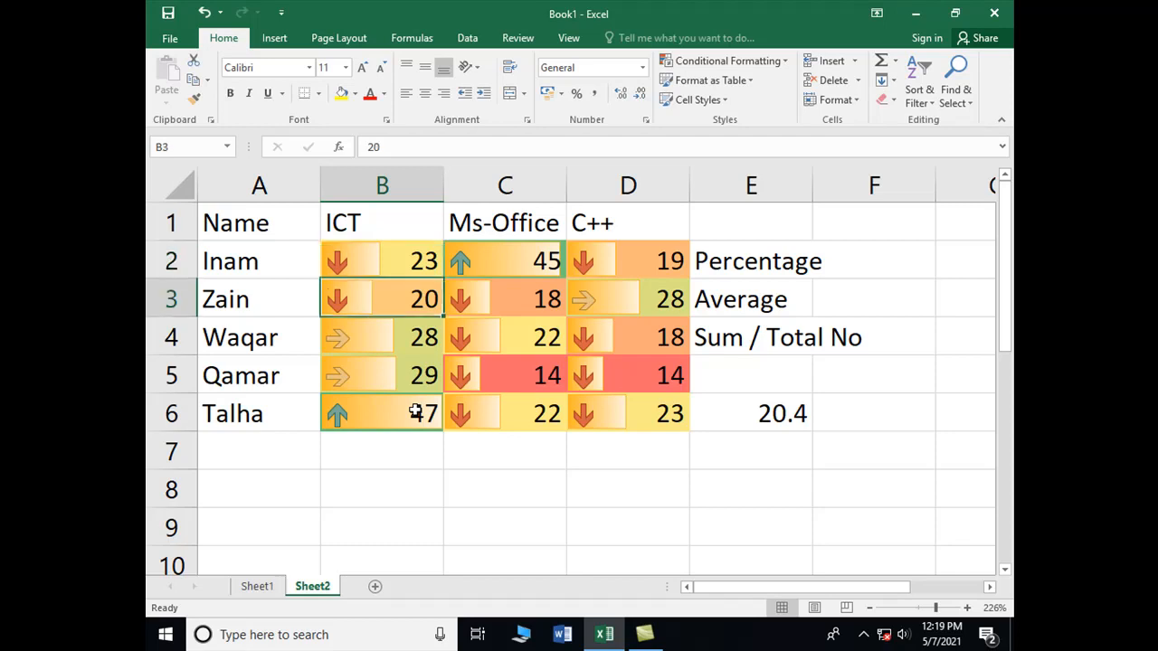
key(shift+Right)
key(shift+Right)
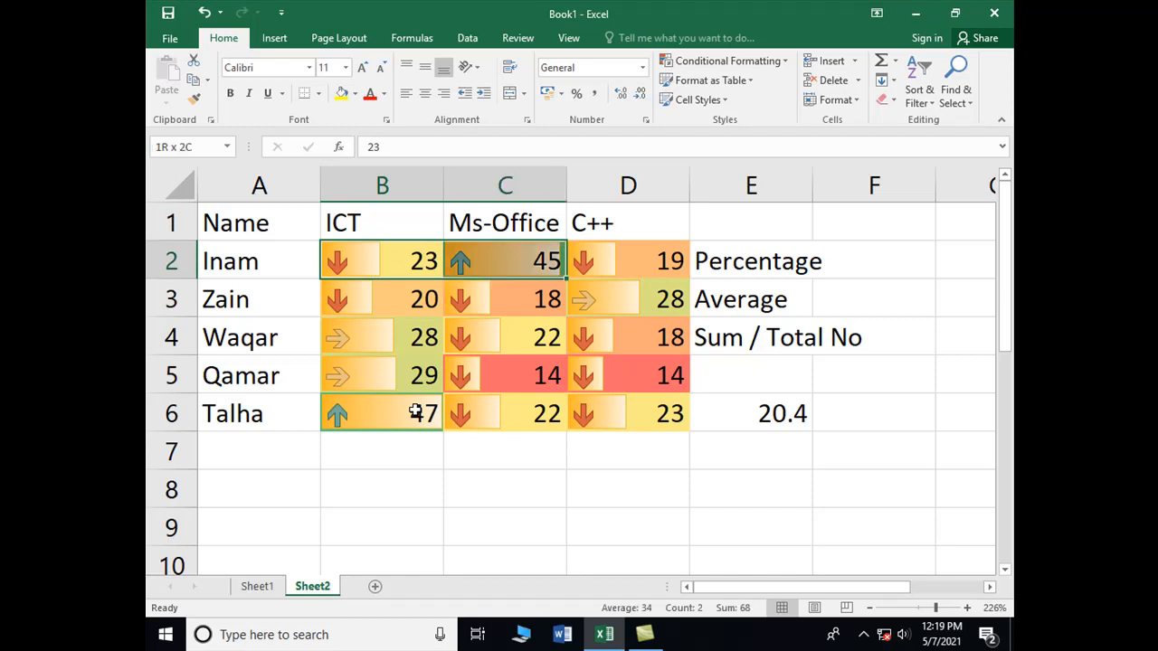
key(shift+Down)
key(shift+Down)
key(shift+Down)
key(shift+Down)
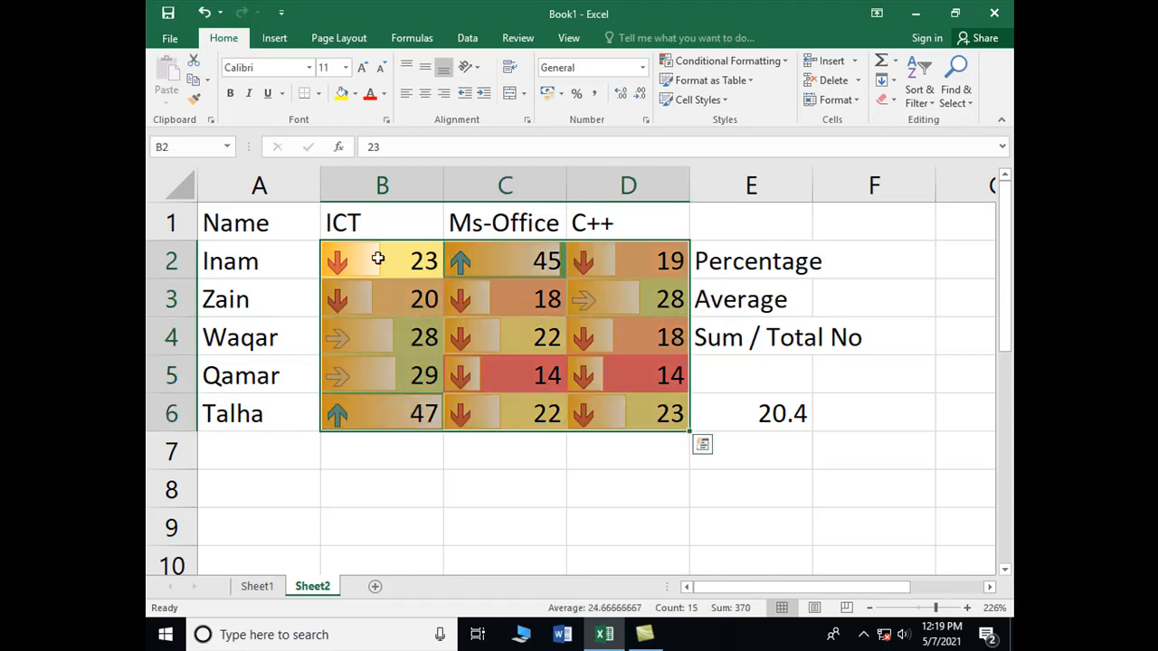
click(782, 61)
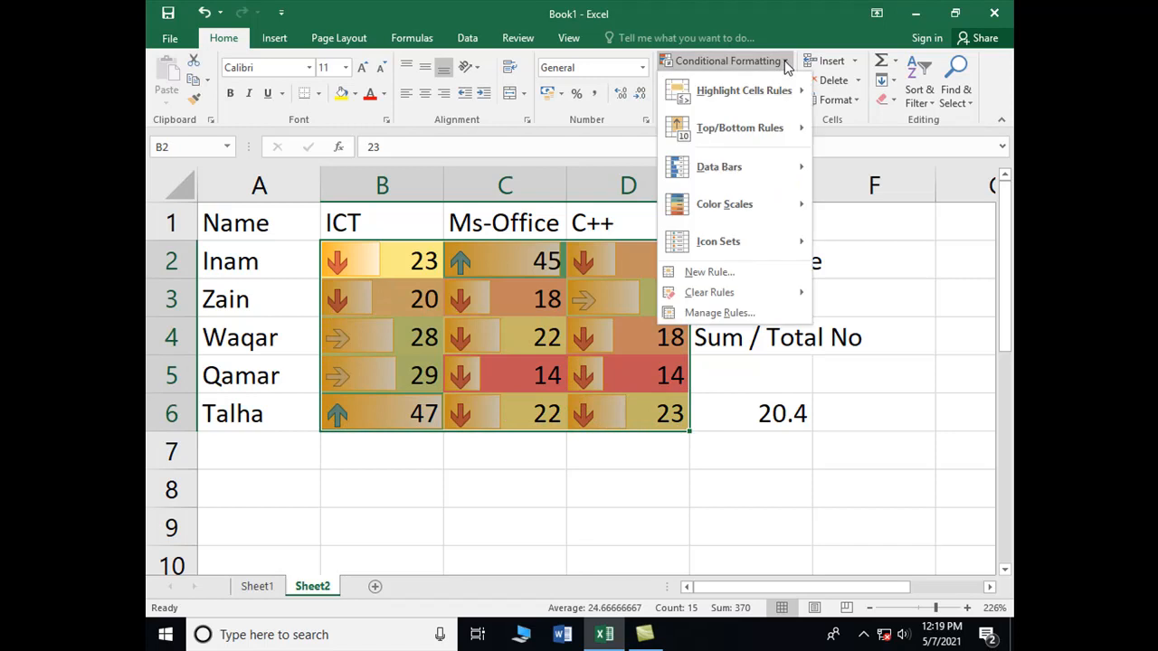
click(724, 252)
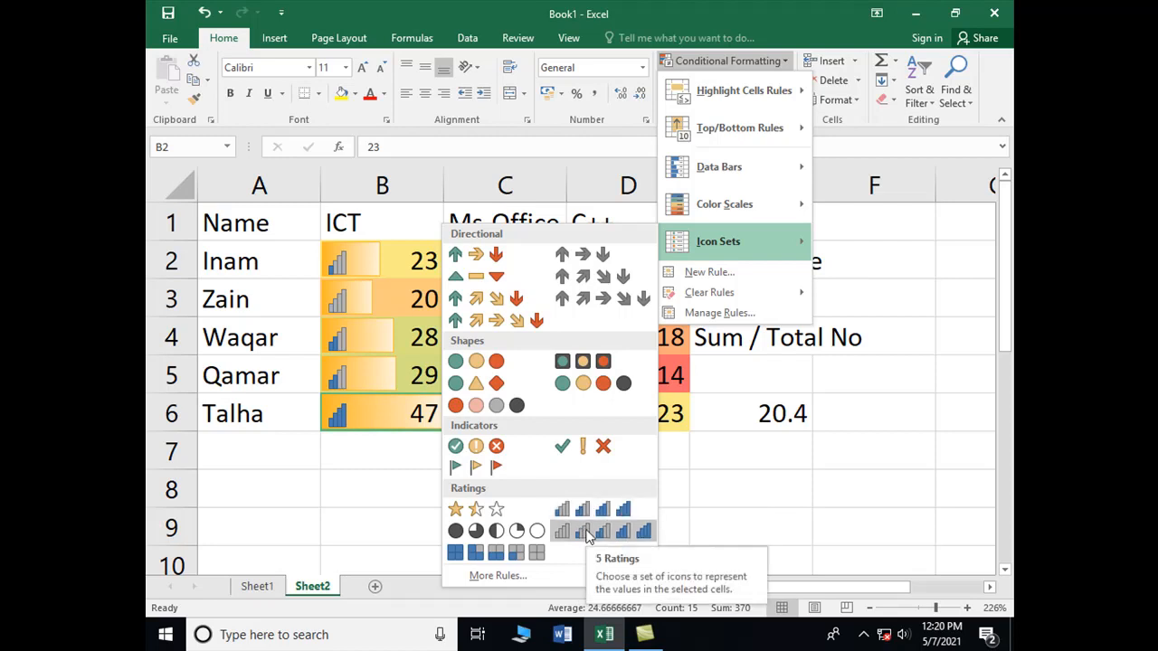
click(588, 533)
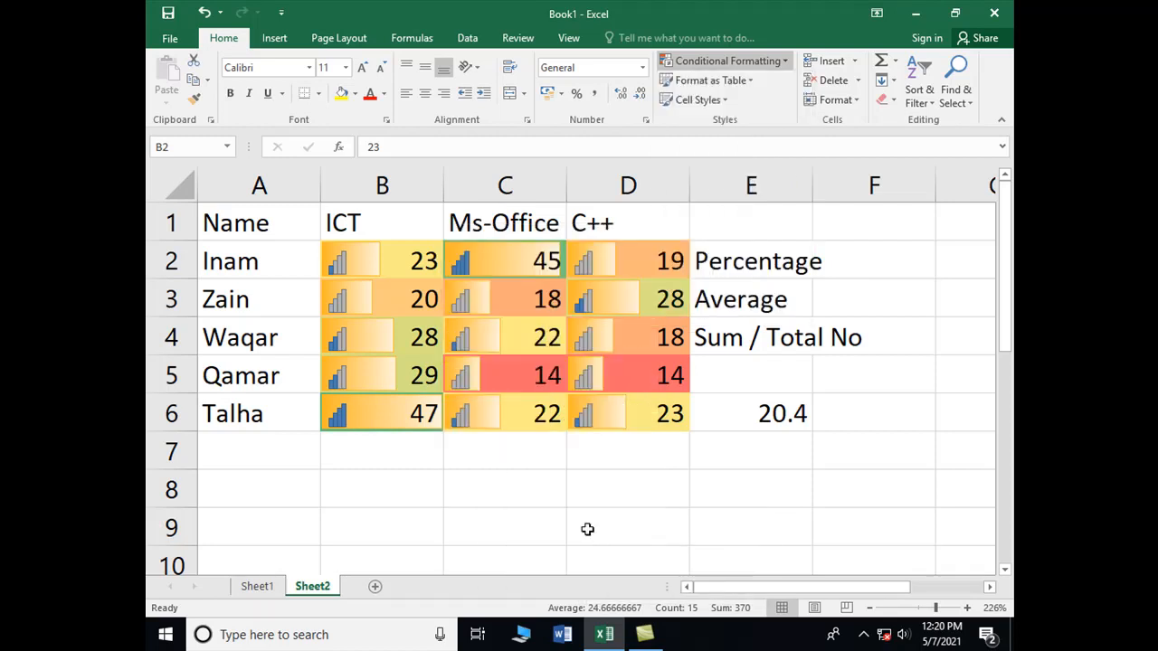
Step: Clear all conditional formatting rules from the marks in B2:D6 only
click(525, 378)
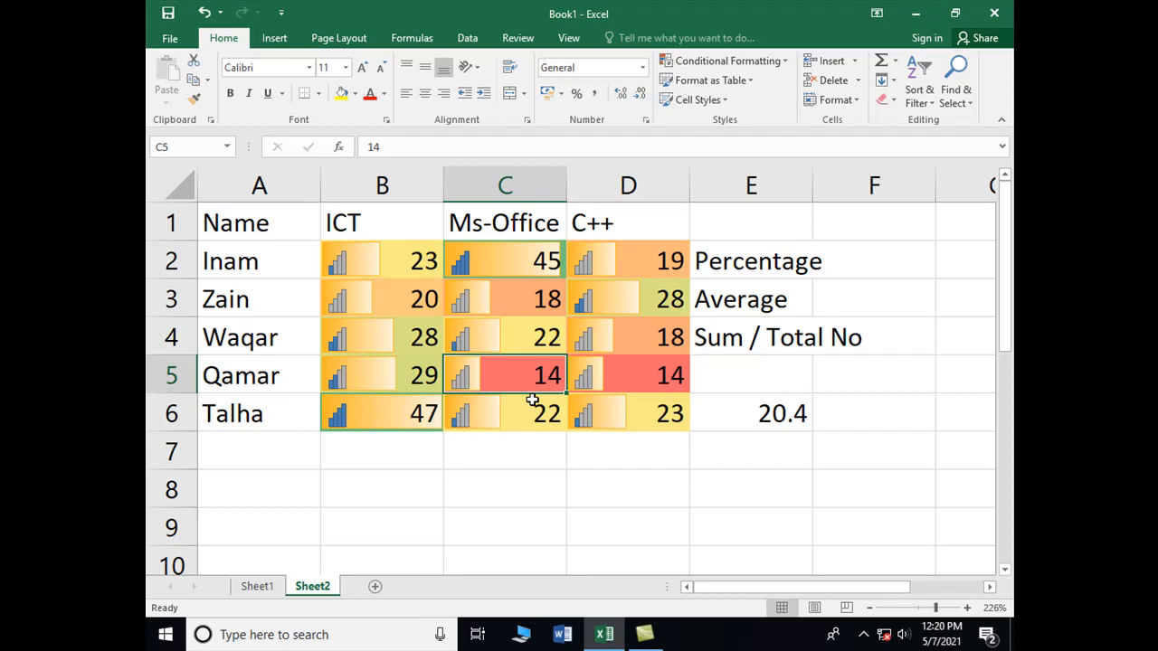
key(Up)
key(Up)
key(Up)
key(Left)
key(shift+Right)
key(shift+Right)
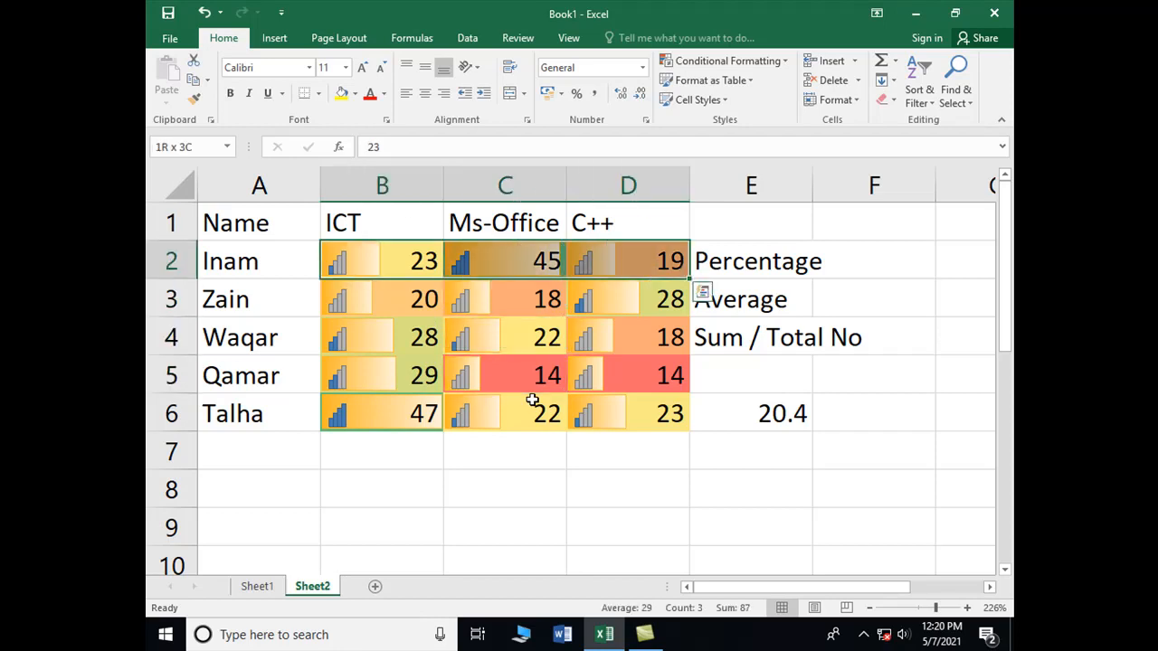
key(shift+Down)
key(shift+Down)
key(shift+Down)
key(shift+Down)
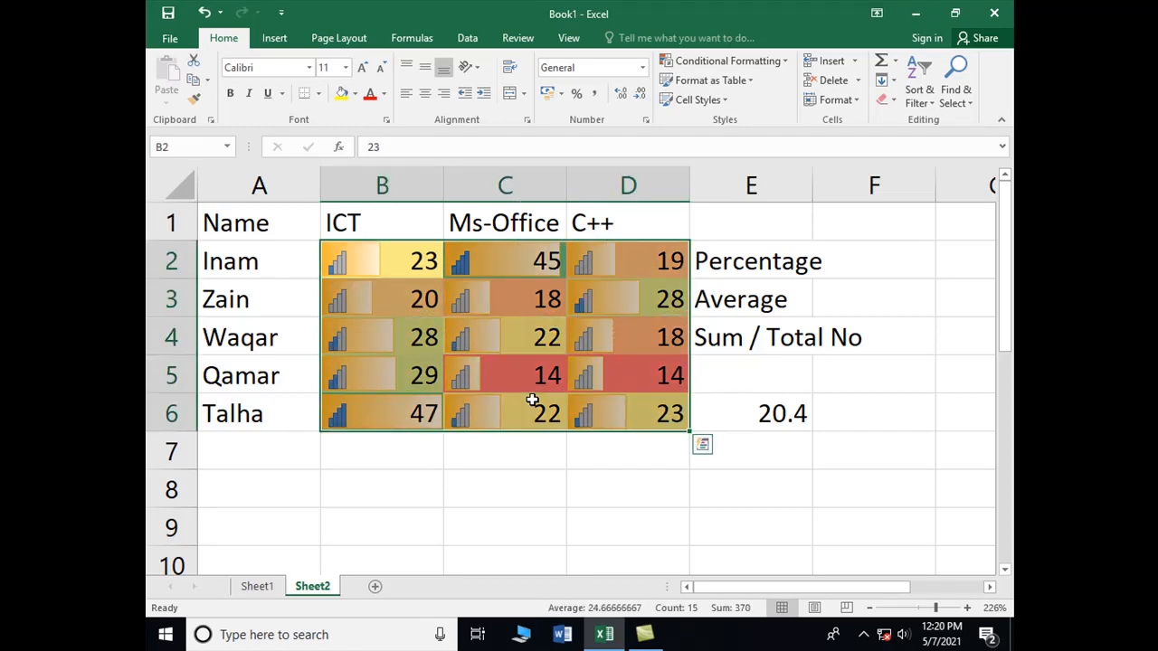
click(785, 61)
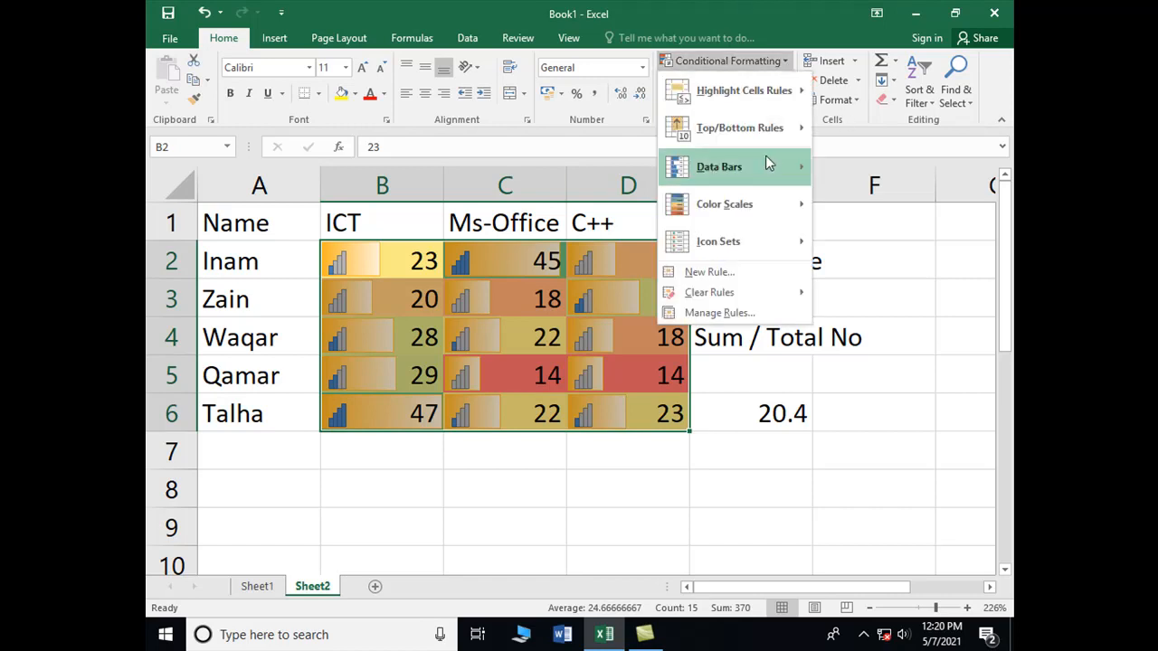
mouse_move(754, 294)
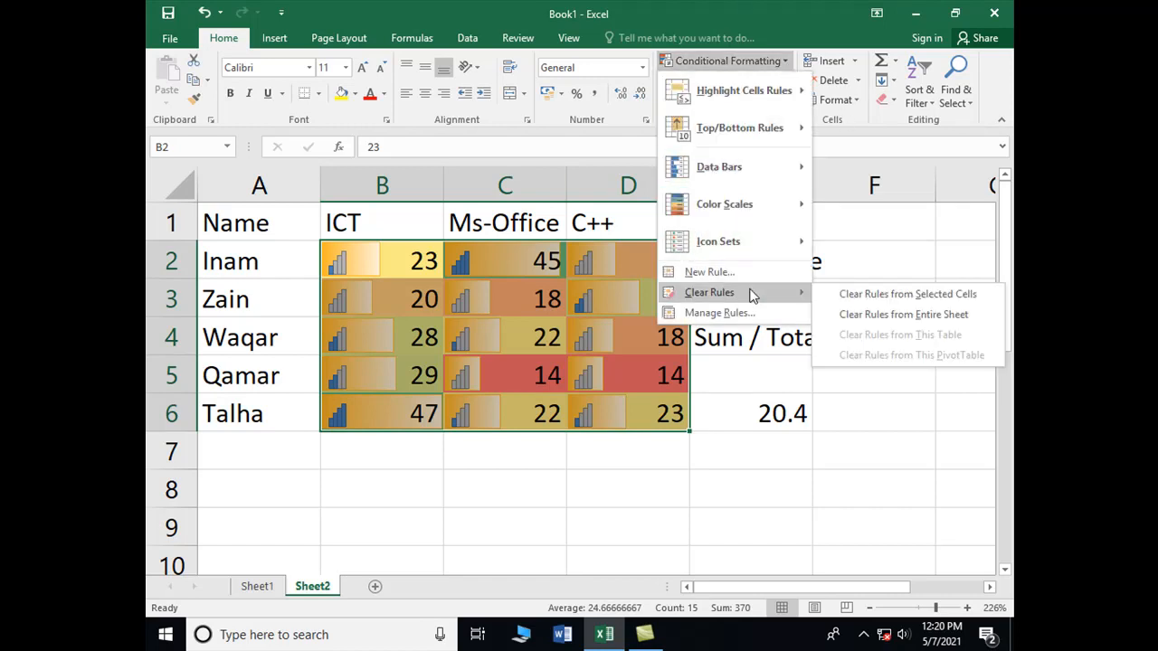
click(855, 297)
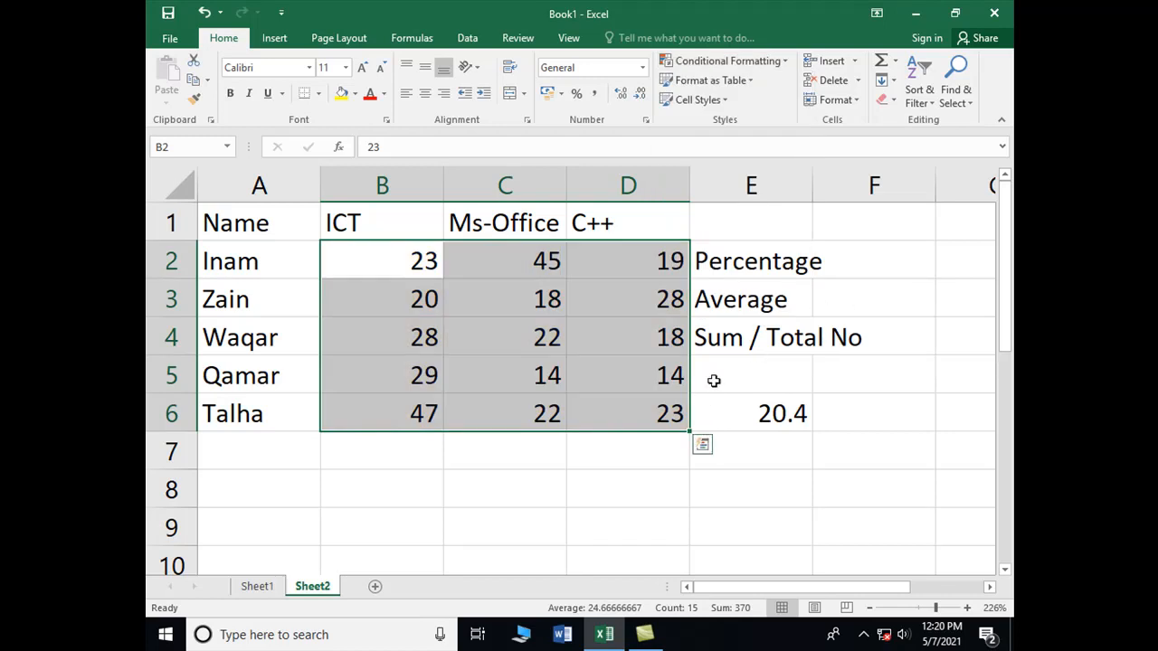